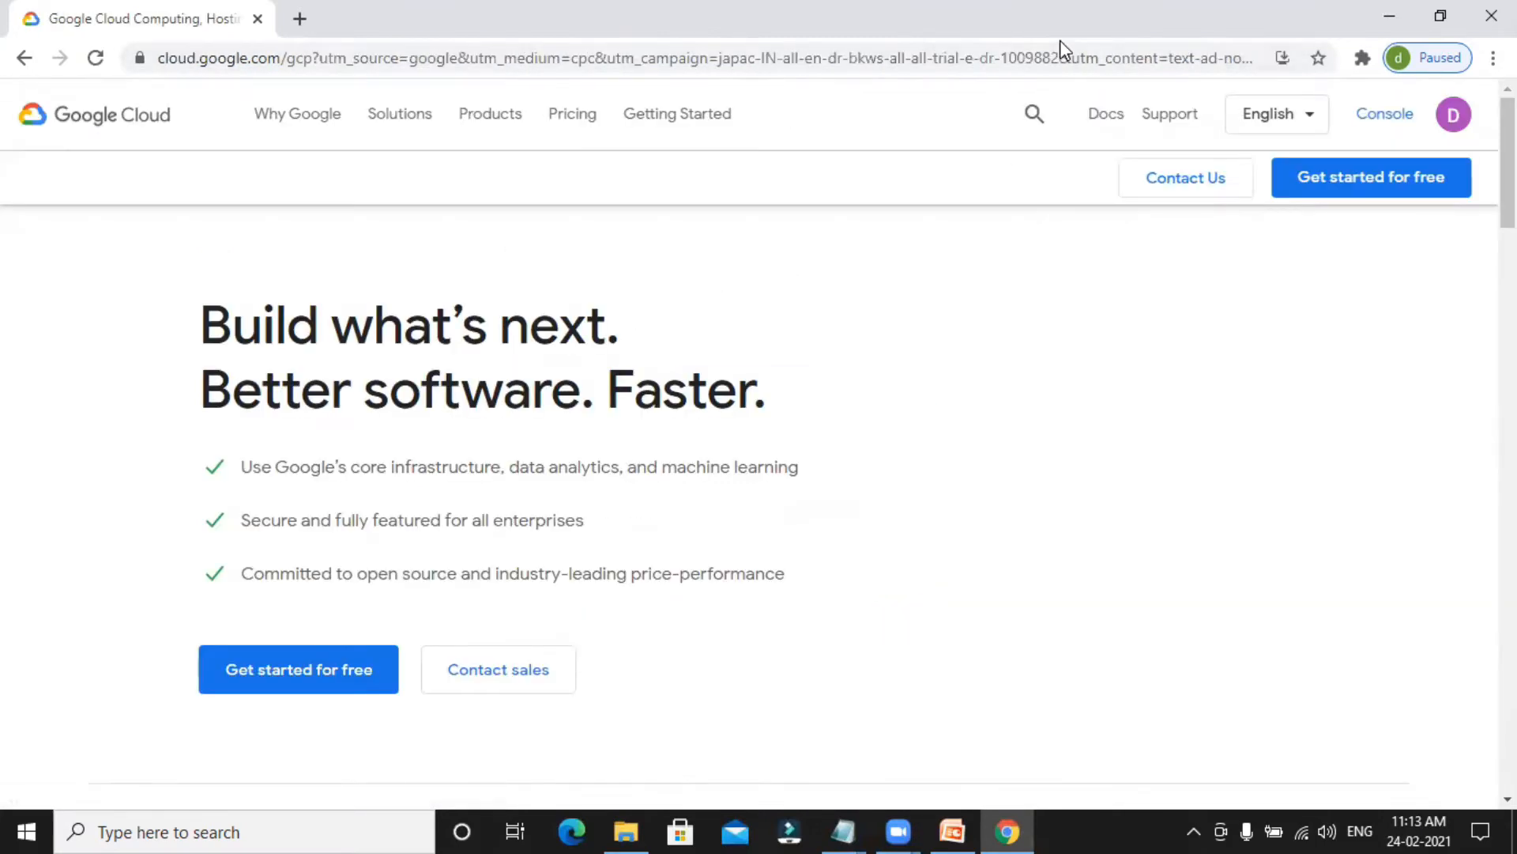
Open the Google Cloud console and accept the Terms of Service with India as the country.
{"action": "left_click", "coordinate": [1385, 131]}
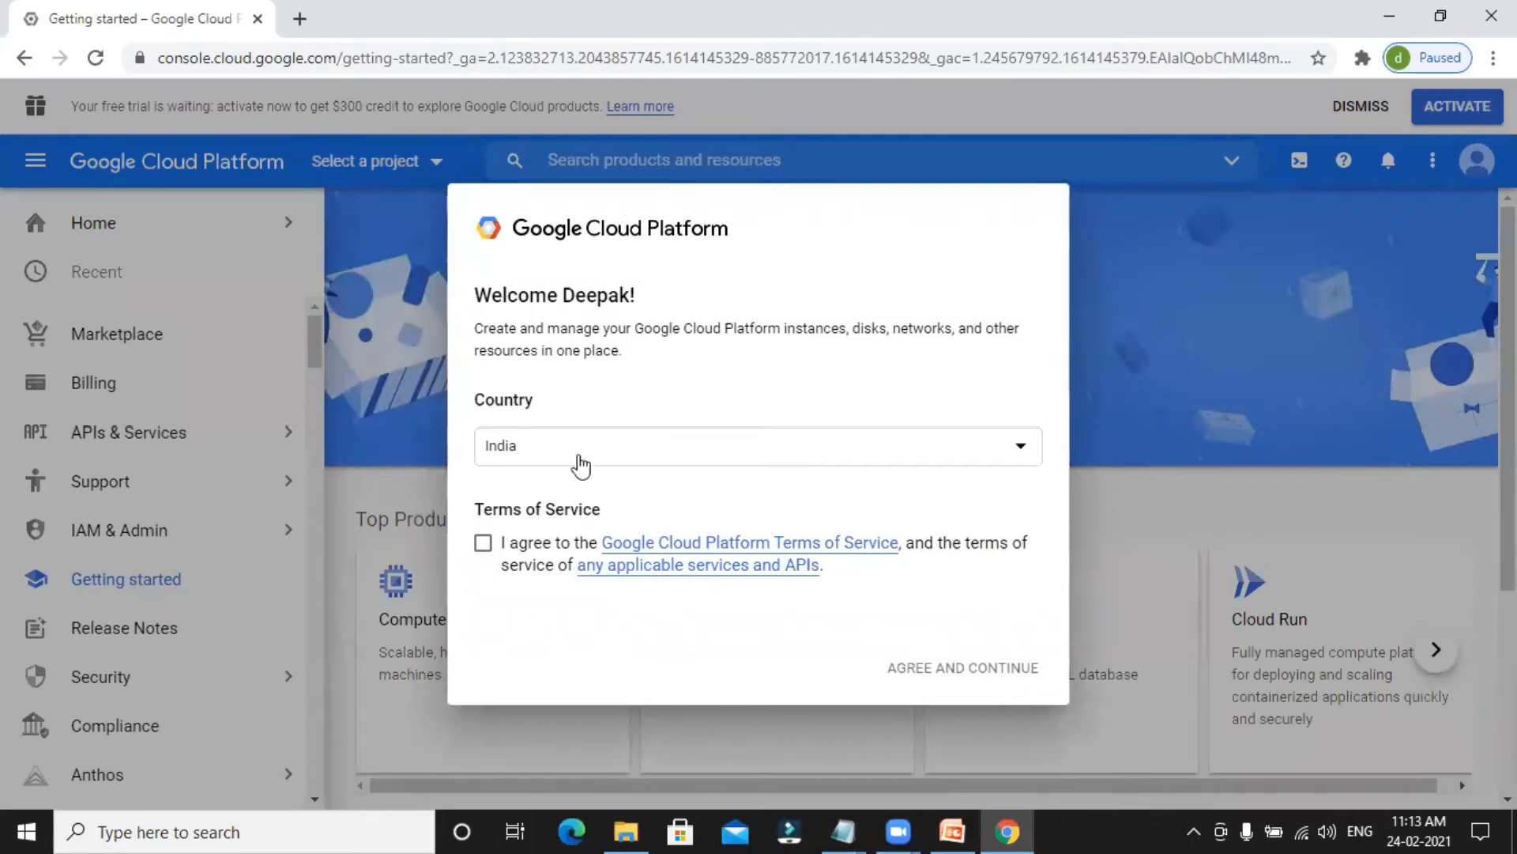
{"action": "left_click", "coordinate": [484, 546]}
{"action": "left_click", "coordinate": [983, 672]}
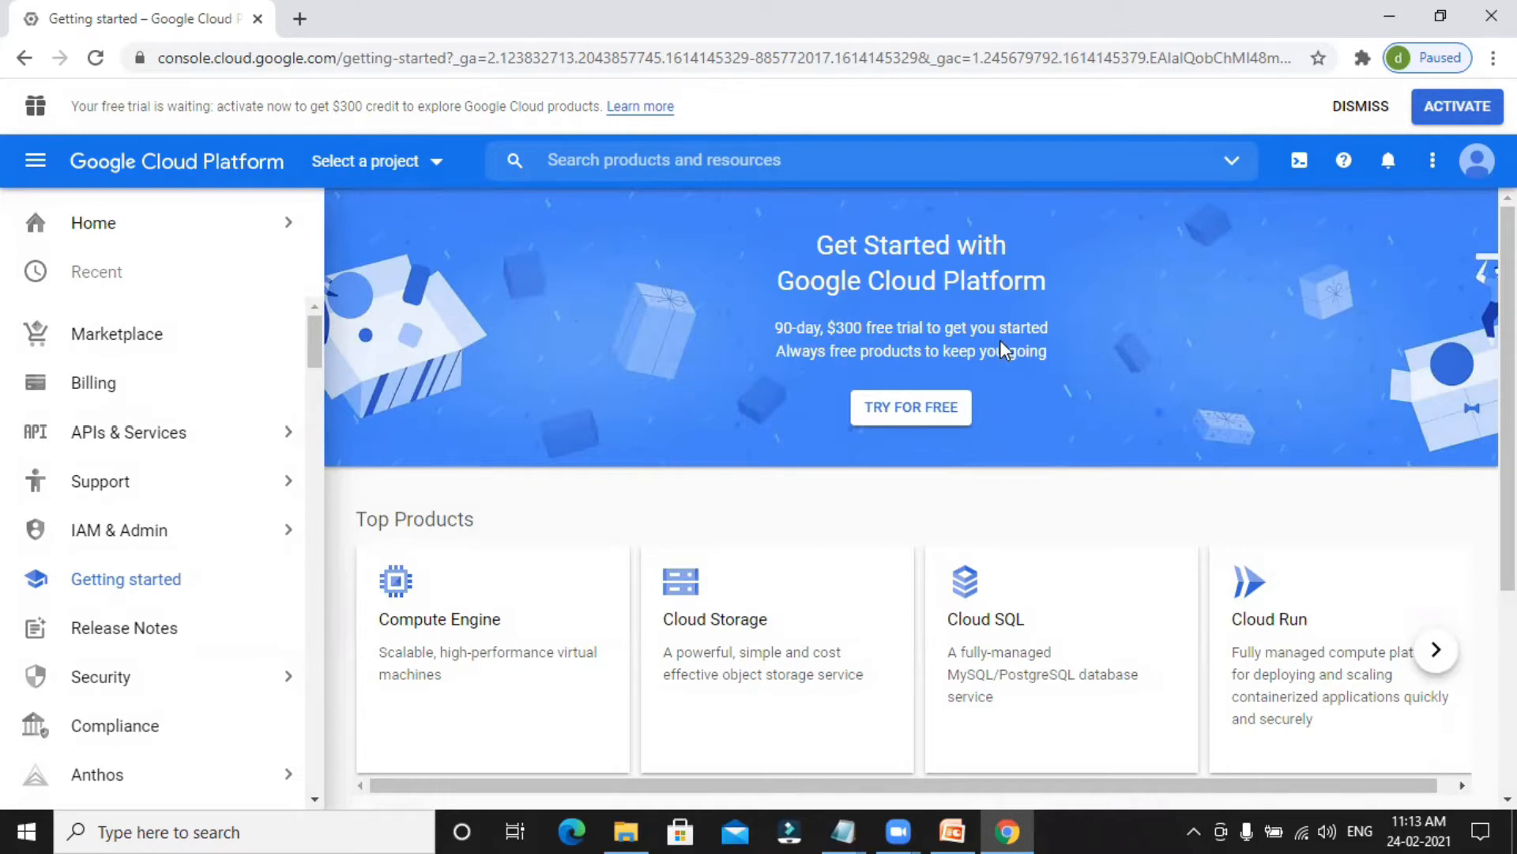
Start the free trial sign-up, agree to the Free Trial Terms of Service and continue to the customer info form.
{"action": "left_click", "coordinate": [926, 418]}
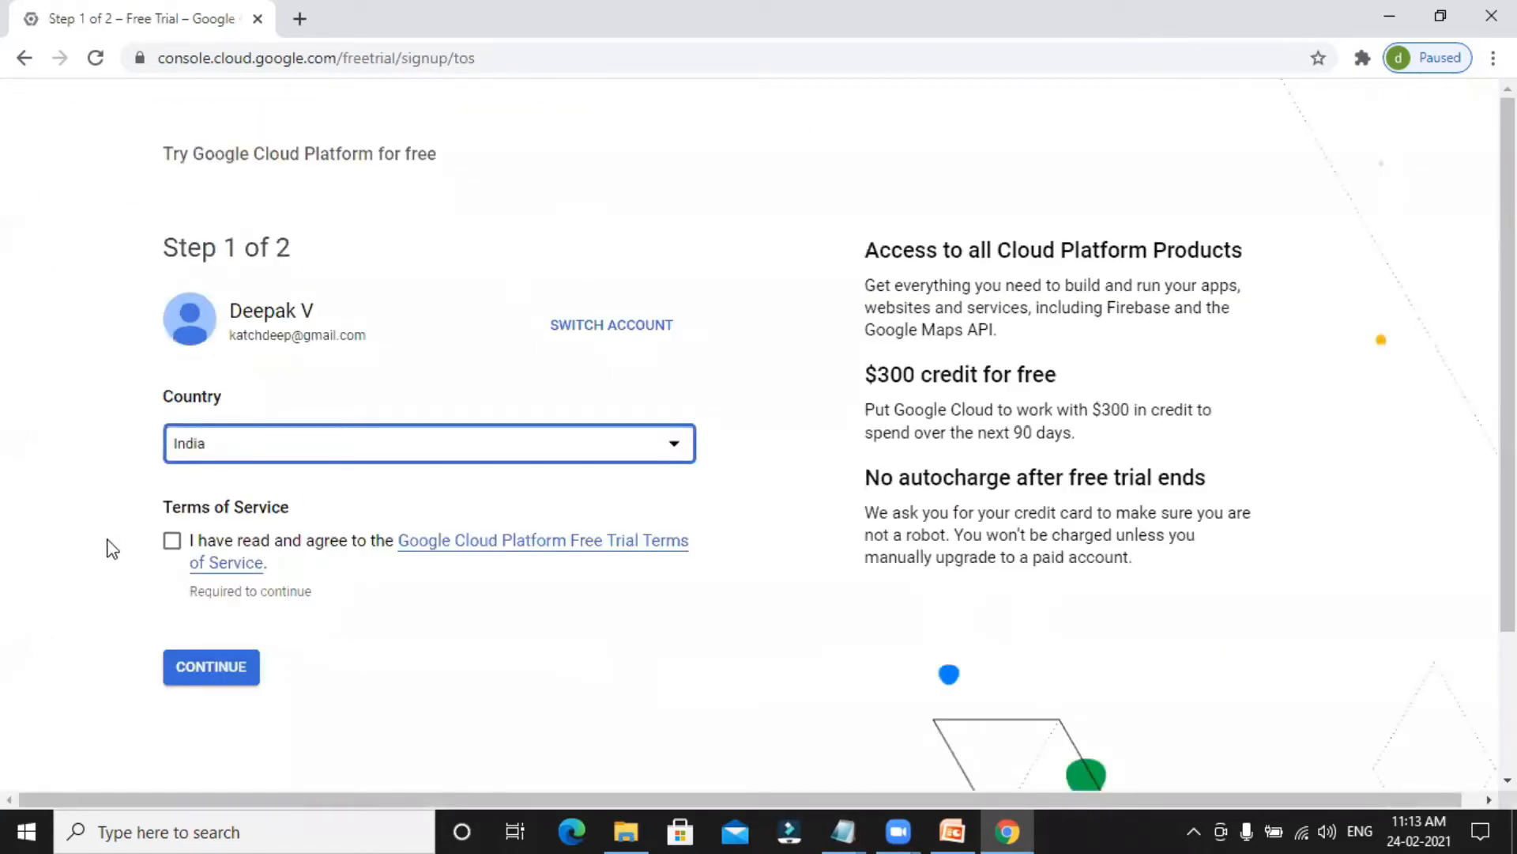
{"action": "left_click", "coordinate": [173, 542]}
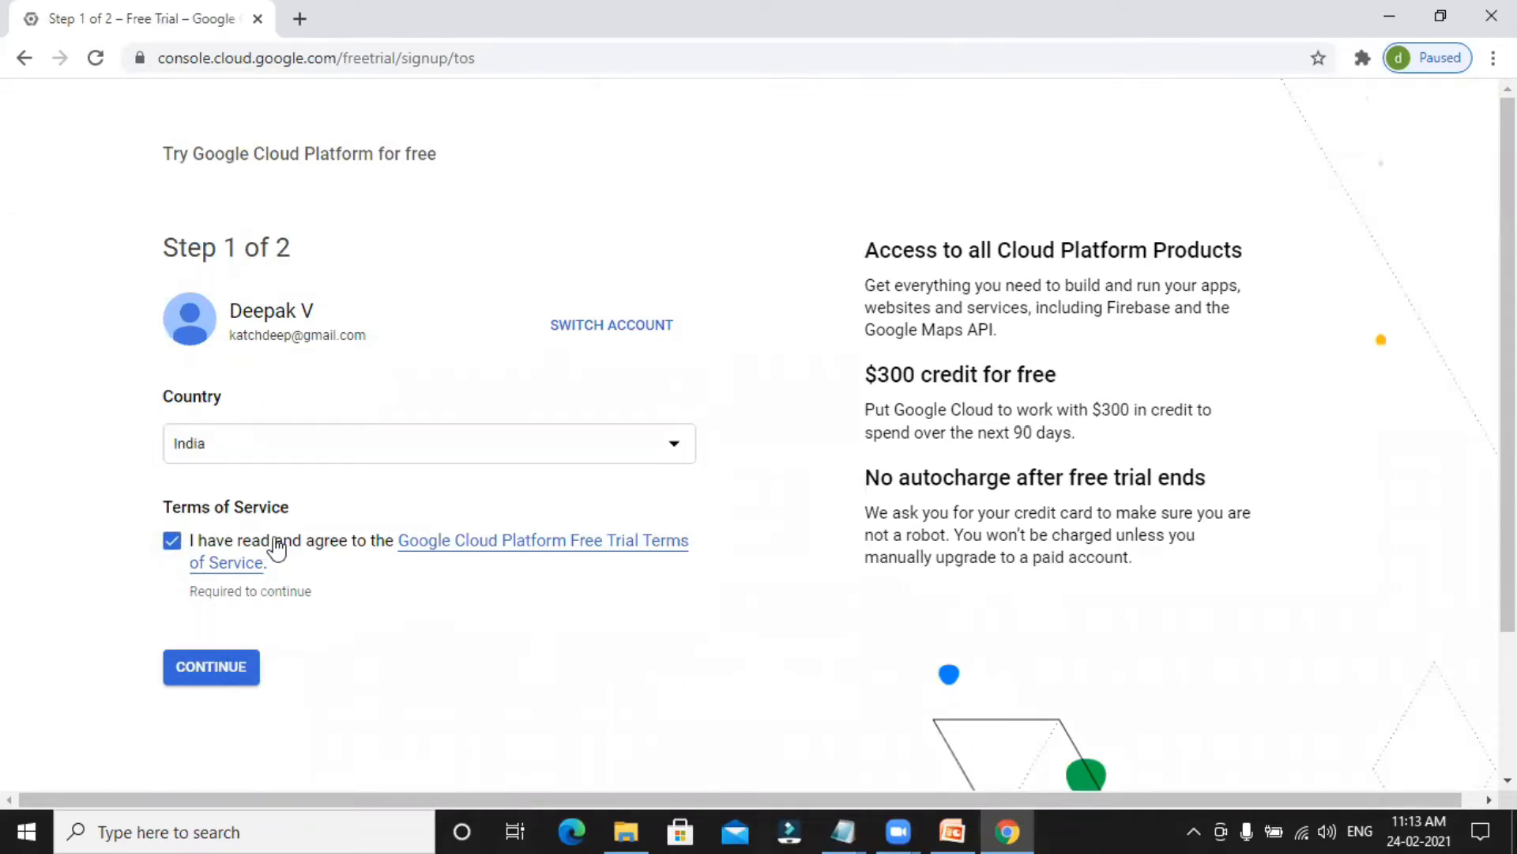
{"action": "left_click", "coordinate": [233, 678]}
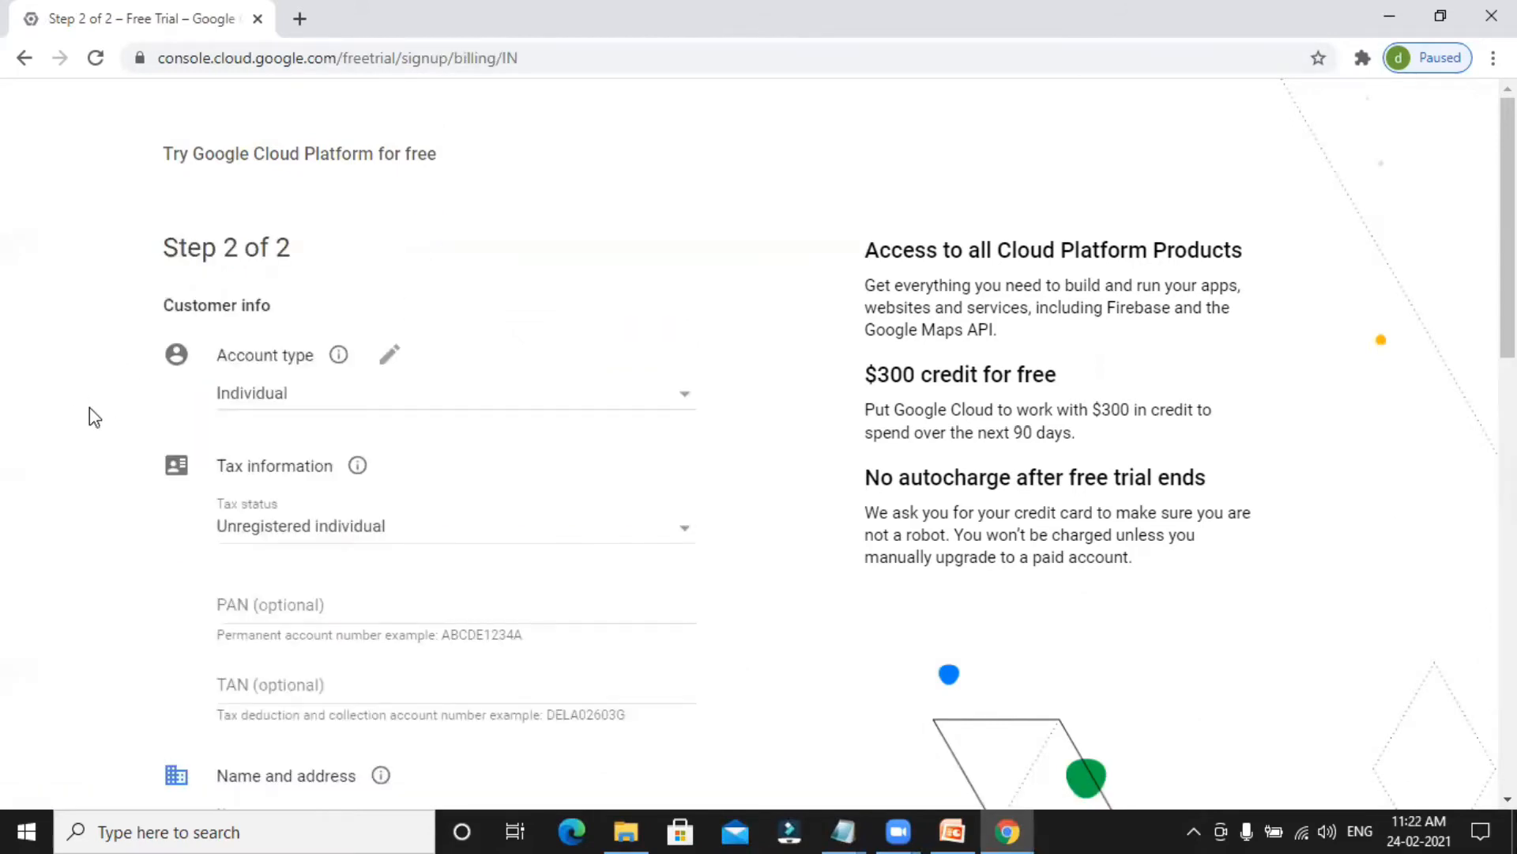
Keep the account type as Individual and select Unregistered individual as the tax status.
{"action": "scroll", "coordinate": [88, 406], "scroll_direction": "down", "scroll_amount": 3}
{"action": "scroll", "coordinate": [84, 411], "scroll_direction": "up", "scroll_amount": 3}
{"action": "left_click", "coordinate": [294, 403]}
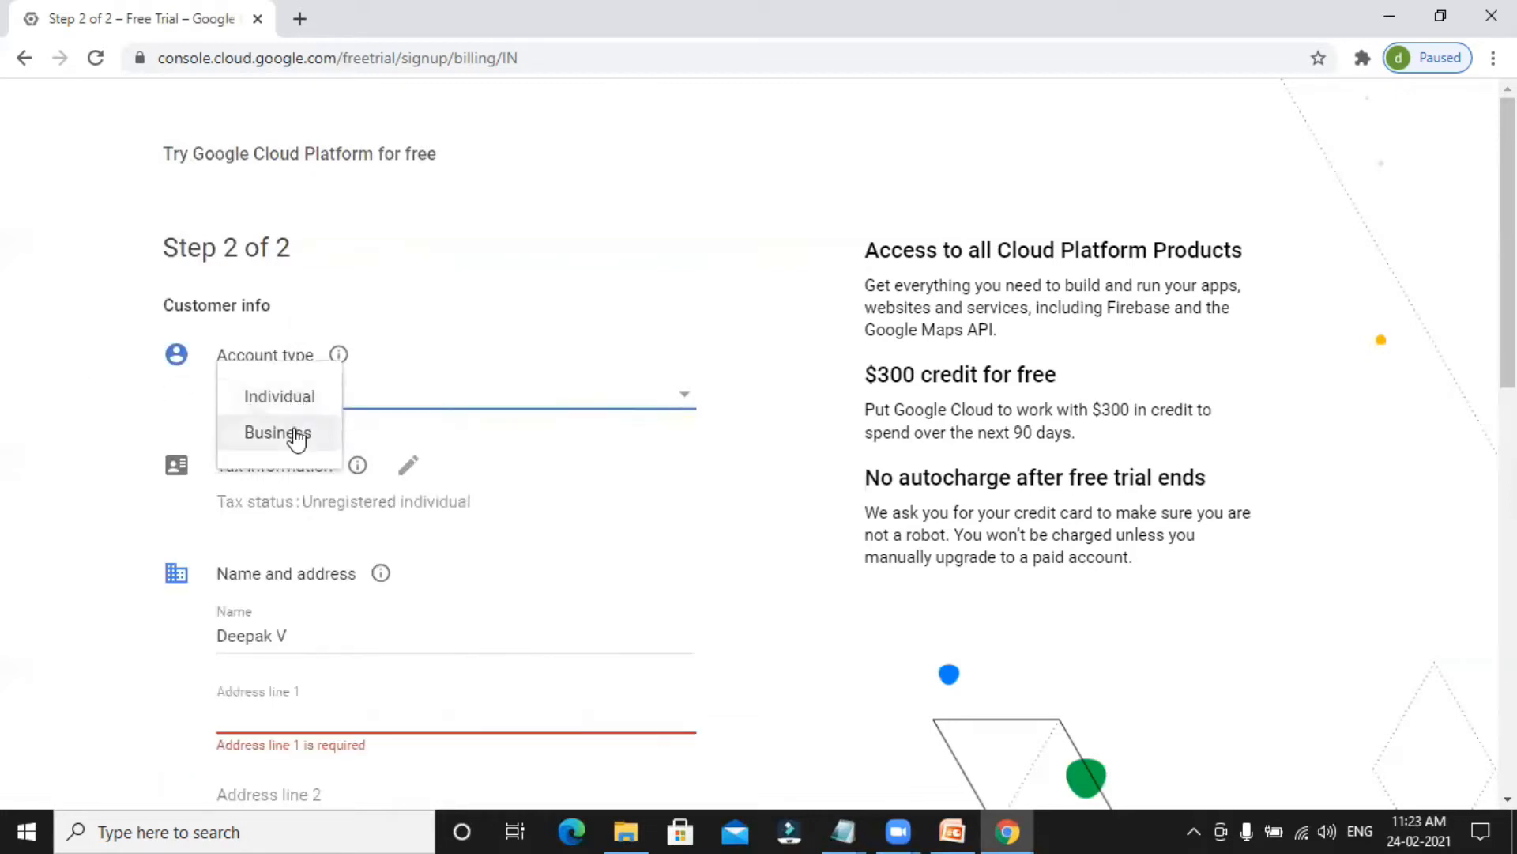
{"action": "left_click", "coordinate": [6, 478]}
{"action": "left_click", "coordinate": [408, 464]}
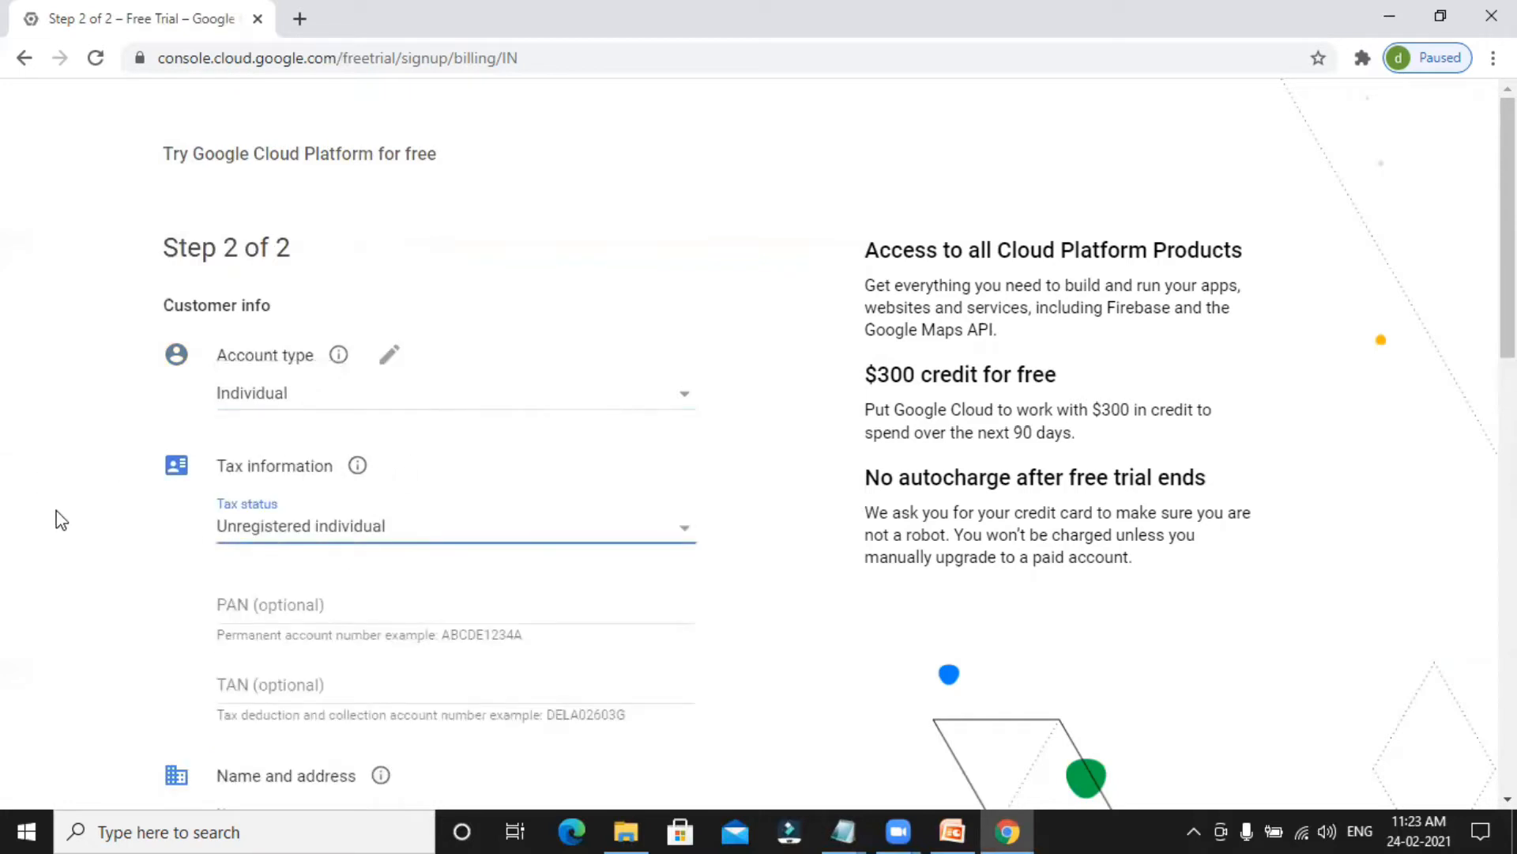
{"action": "scroll", "coordinate": [355, 325], "scroll_direction": "down", "scroll_amount": 3}
{"action": "left_click", "coordinate": [356, 316]}
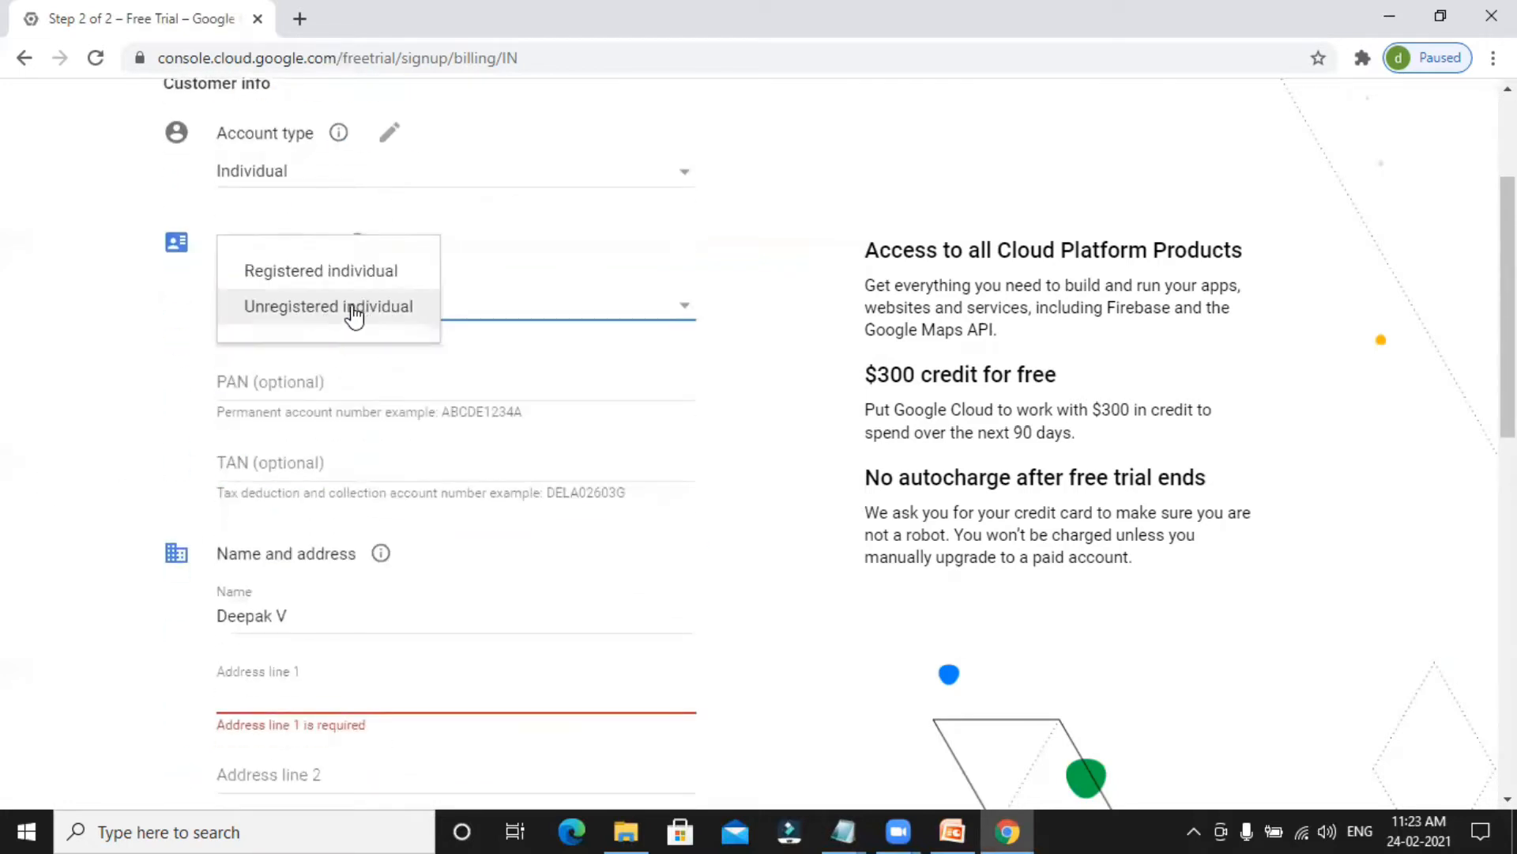
{"action": "left_click", "coordinate": [336, 308]}
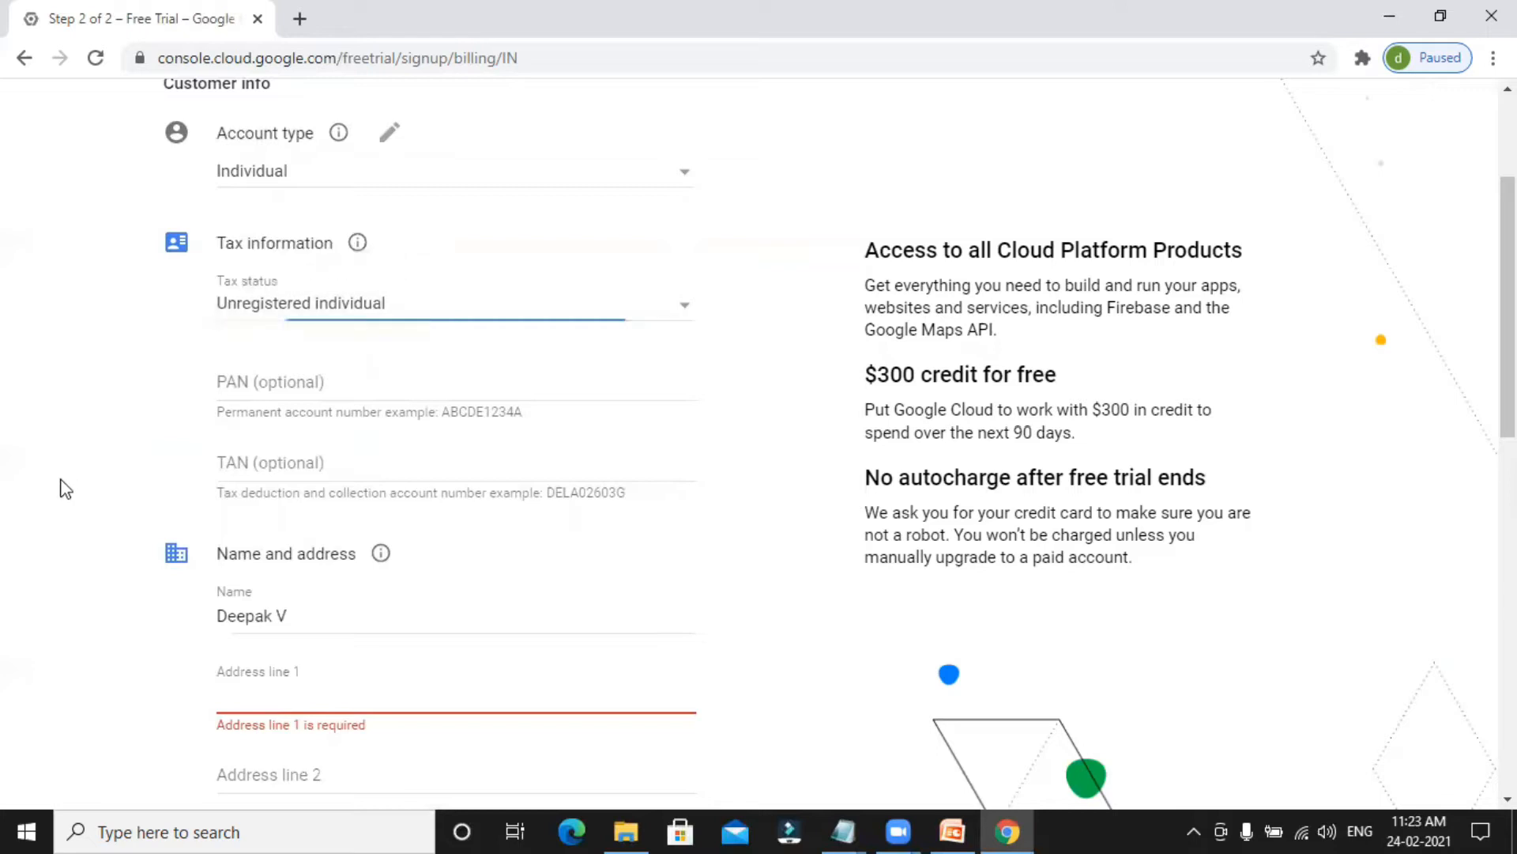
Review the name, address, phone number and payment method fields of the free trial form.
{"action": "scroll", "coordinate": [65, 485], "scroll_direction": "down", "scroll_amount": 3}
{"action": "scroll", "coordinate": [65, 492], "scroll_direction": "down", "scroll_amount": 1}
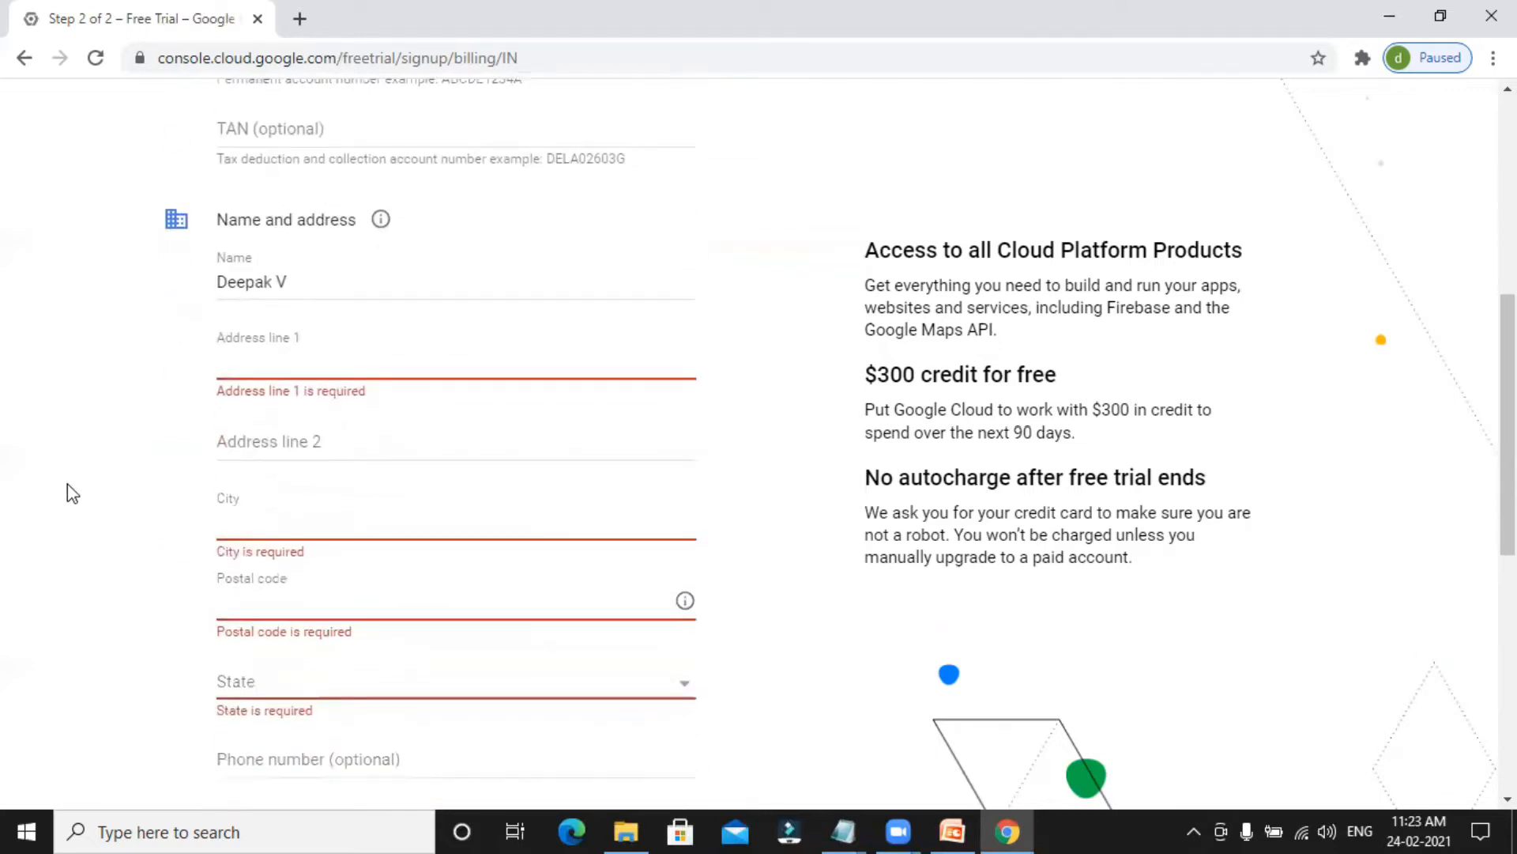
{"action": "scroll", "coordinate": [151, 601], "scroll_direction": "down", "scroll_amount": 2}
{"action": "scroll", "coordinate": [74, 562], "scroll_direction": "down", "scroll_amount": 3}
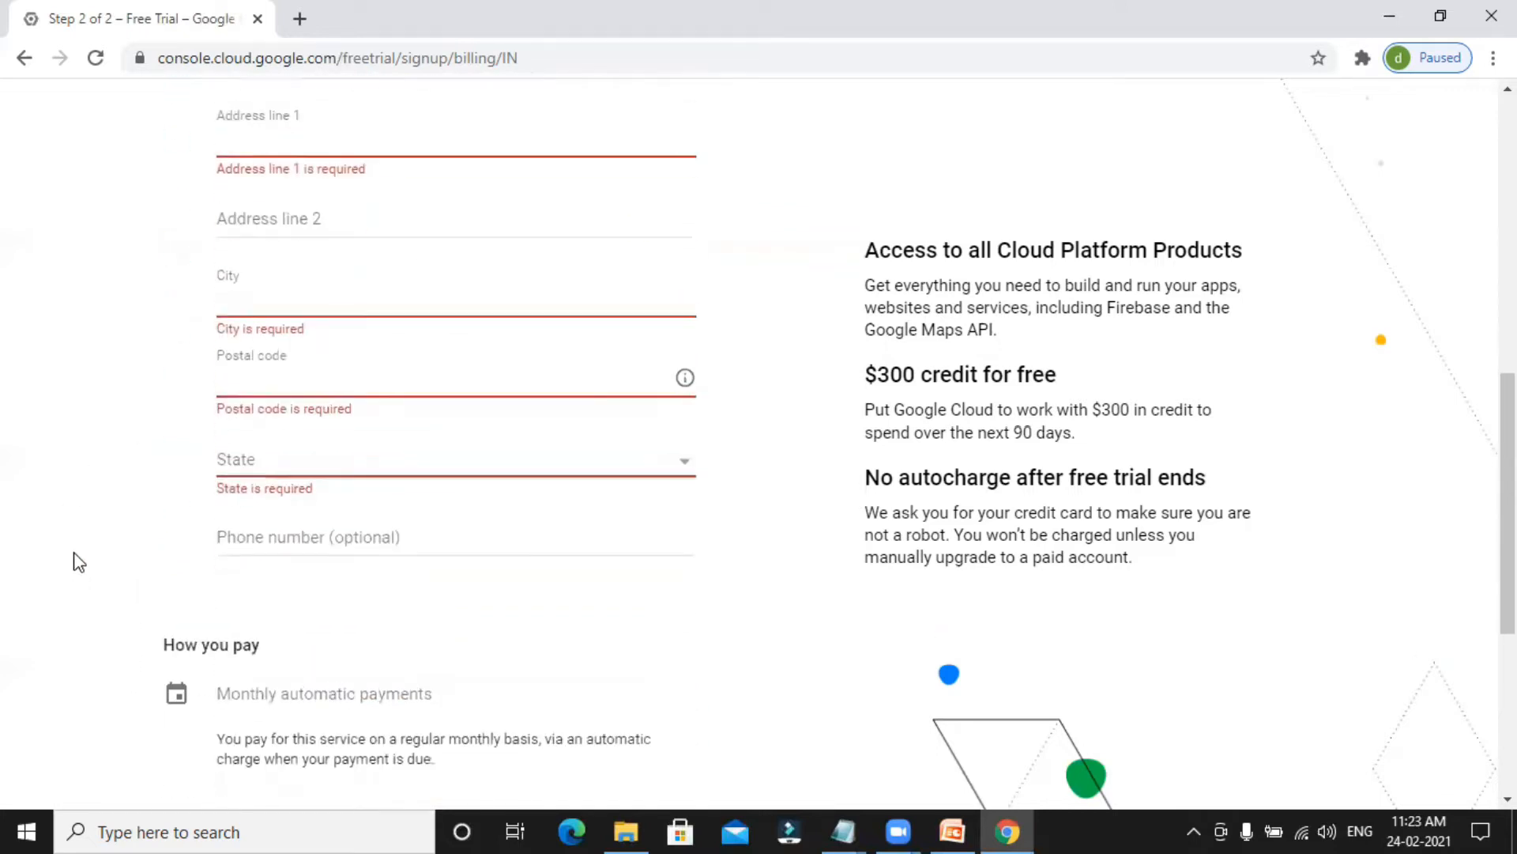
{"action": "scroll", "coordinate": [274, 516], "scroll_direction": "down", "scroll_amount": 2}
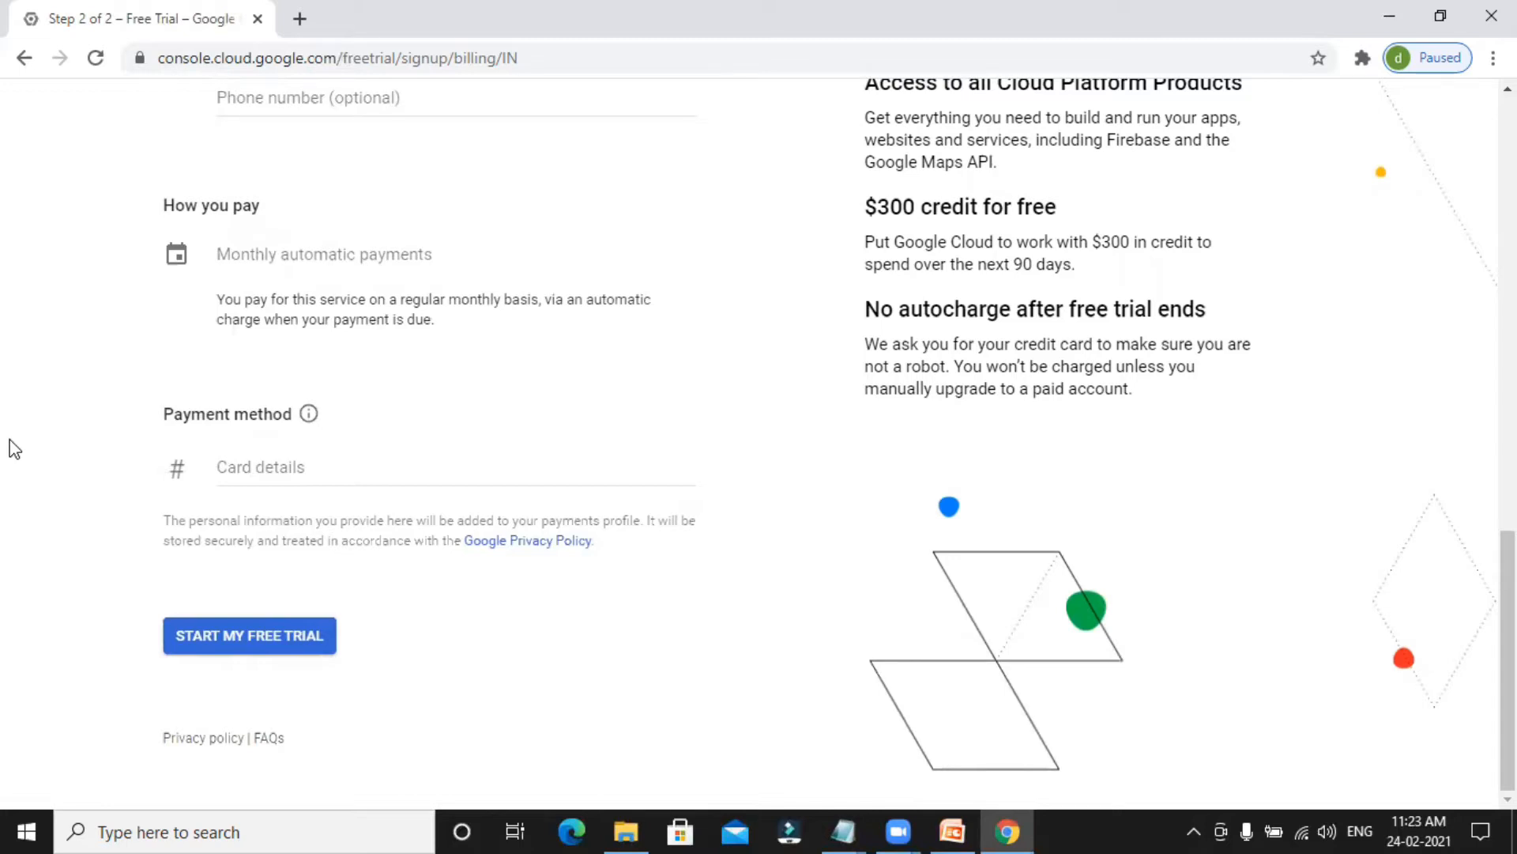
{"action": "scroll", "coordinate": [11, 443], "scroll_direction": "up", "scroll_amount": 10}
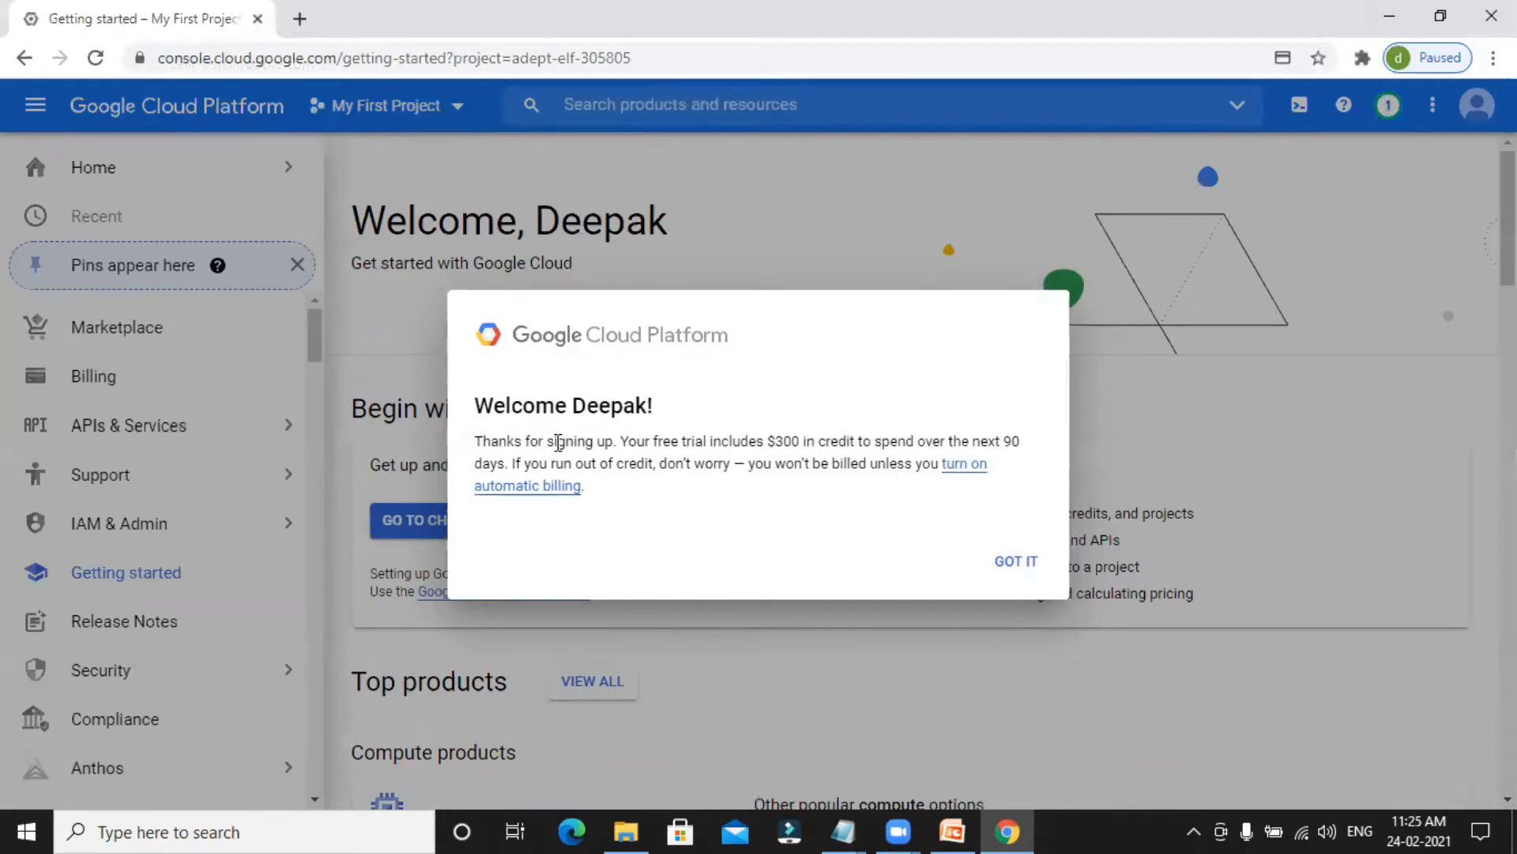
Read the free trial credit details in the welcome message and dismiss it.
{"action": "left_click_drag", "start_coordinate": [620, 445], "coordinate": [690, 461]}
{"action": "left_click", "coordinate": [690, 462]}
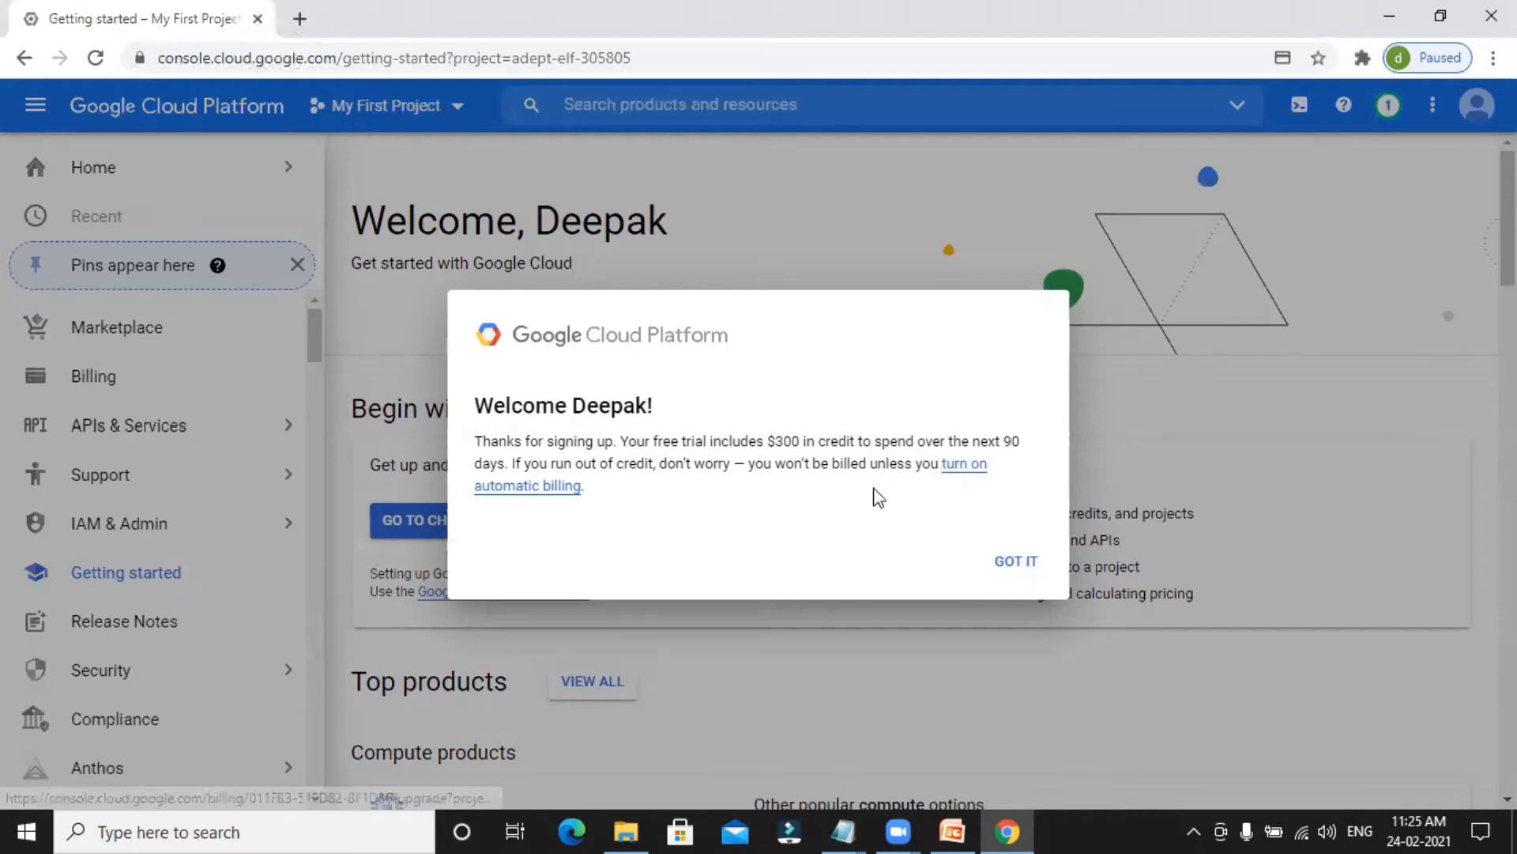
{"action": "left_click_drag", "start_coordinate": [618, 490], "coordinate": [476, 398]}
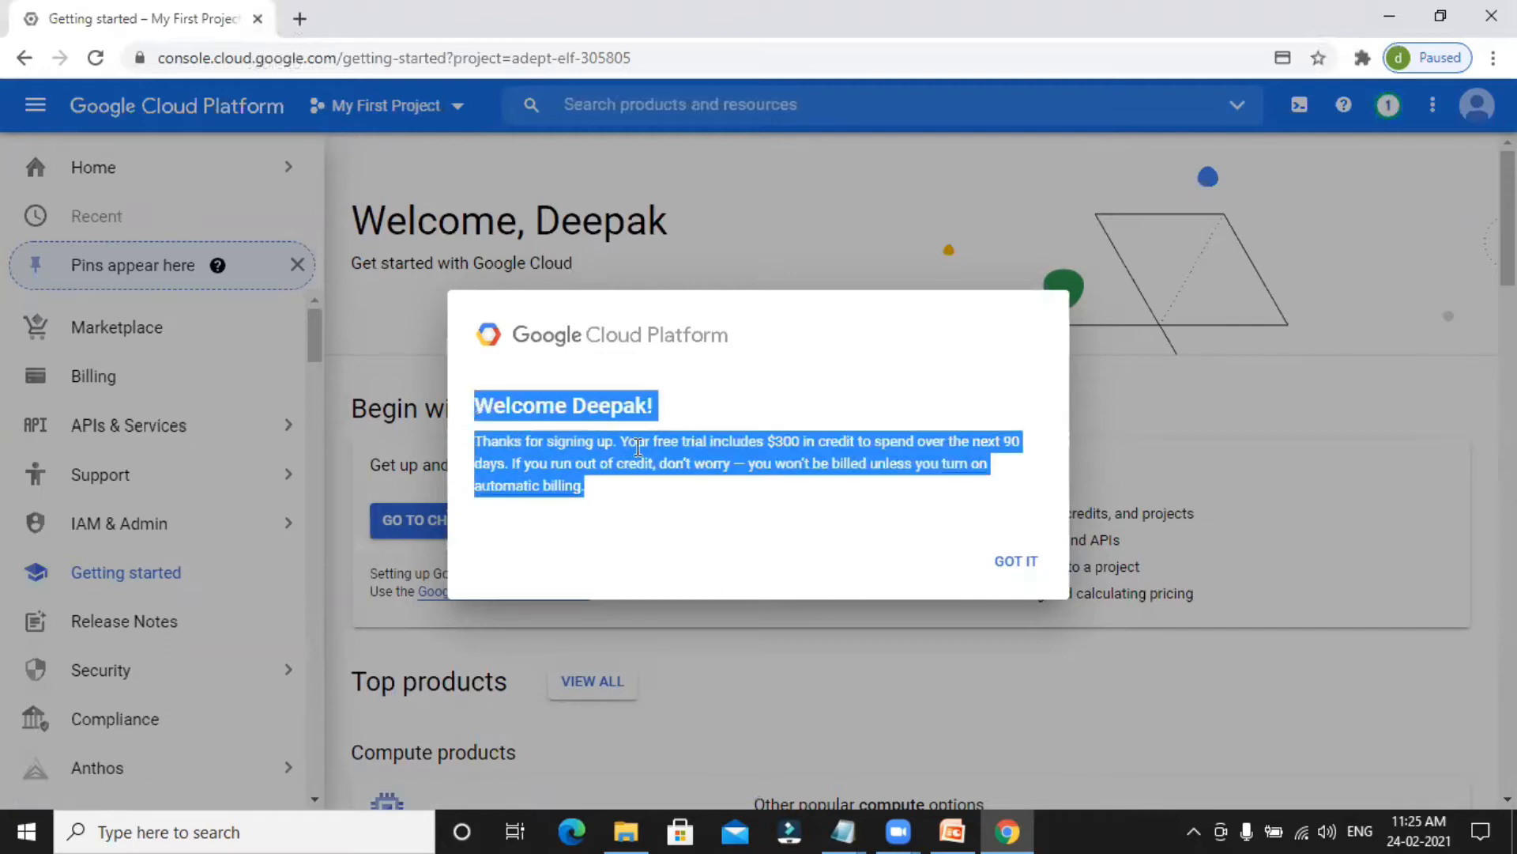
{"action": "left_click", "coordinate": [706, 488]}
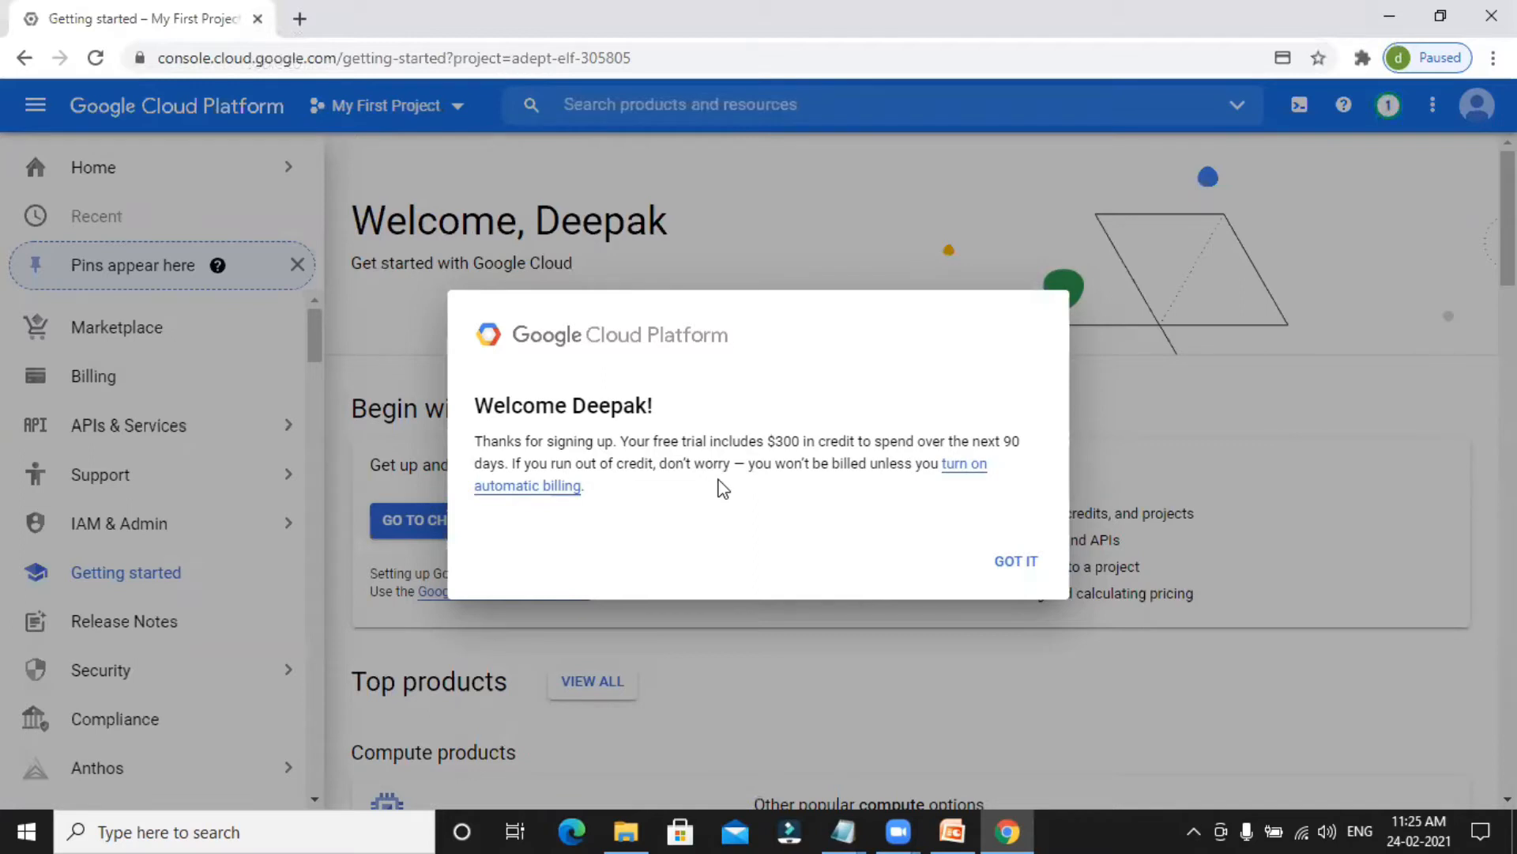
{"action": "left_click", "coordinate": [1016, 563]}
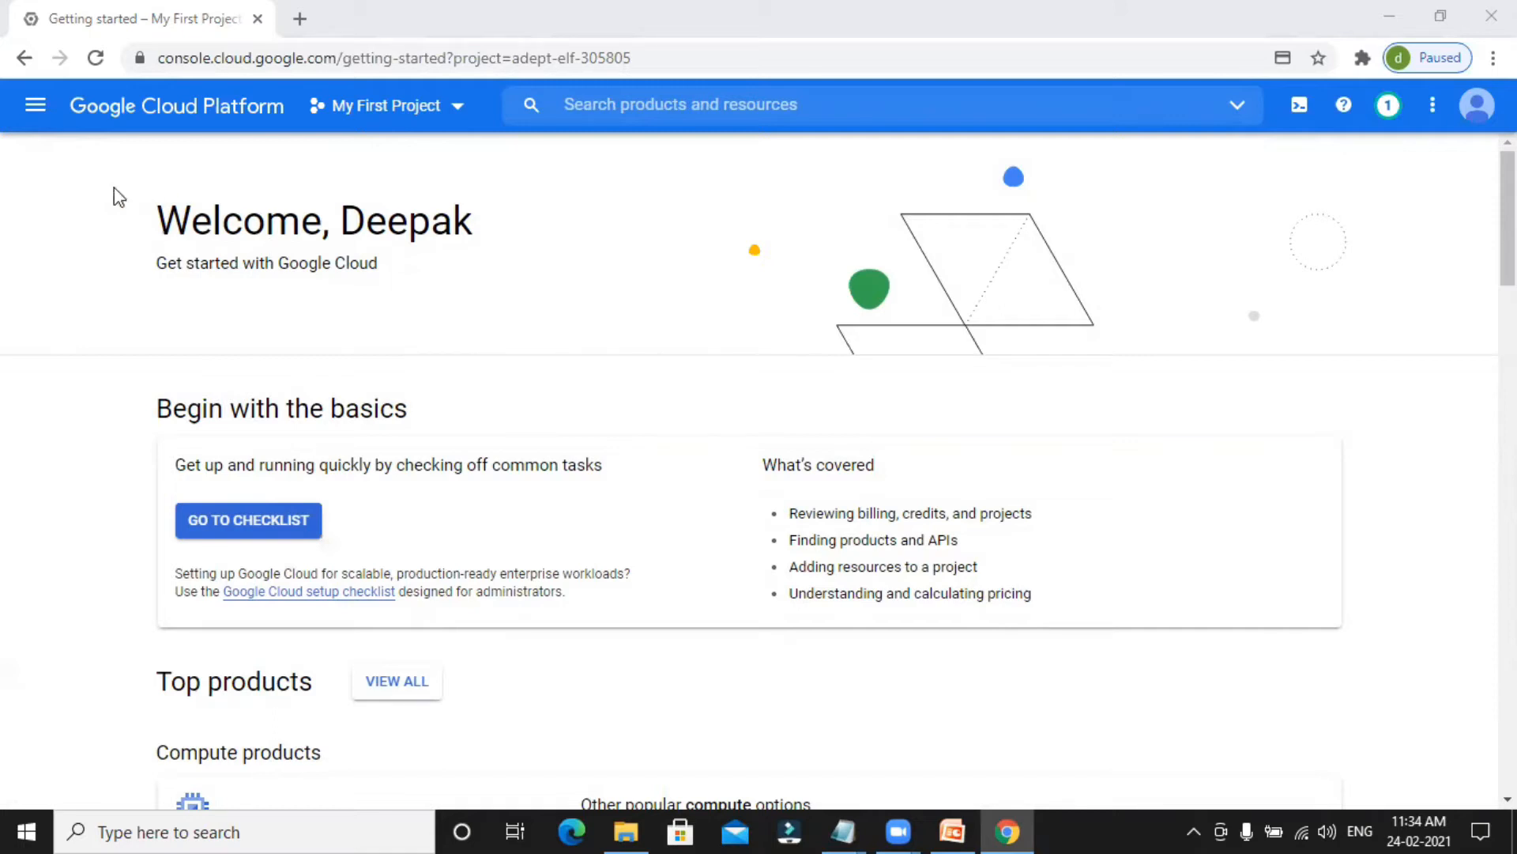
Go to the Clusters page of Dataproc in the Big Data services and enable the Cloud Dataproc API.
{"action": "left_click", "coordinate": [35, 119]}
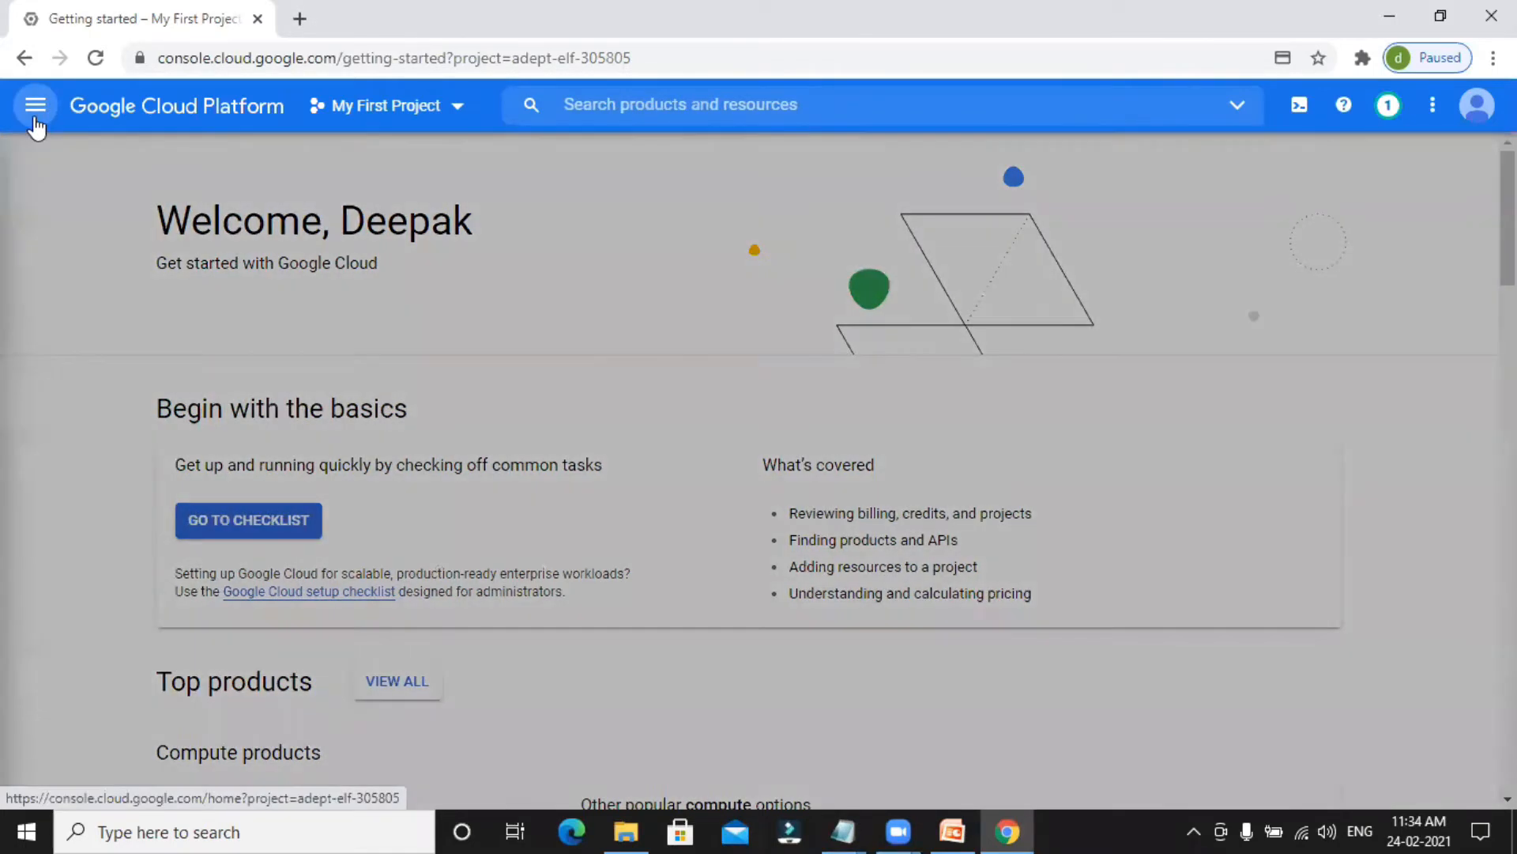
{"action": "scroll", "coordinate": [79, 316], "scroll_direction": "down", "scroll_amount": 1}
{"action": "scroll", "coordinate": [87, 332], "scroll_direction": "down", "scroll_amount": 10}
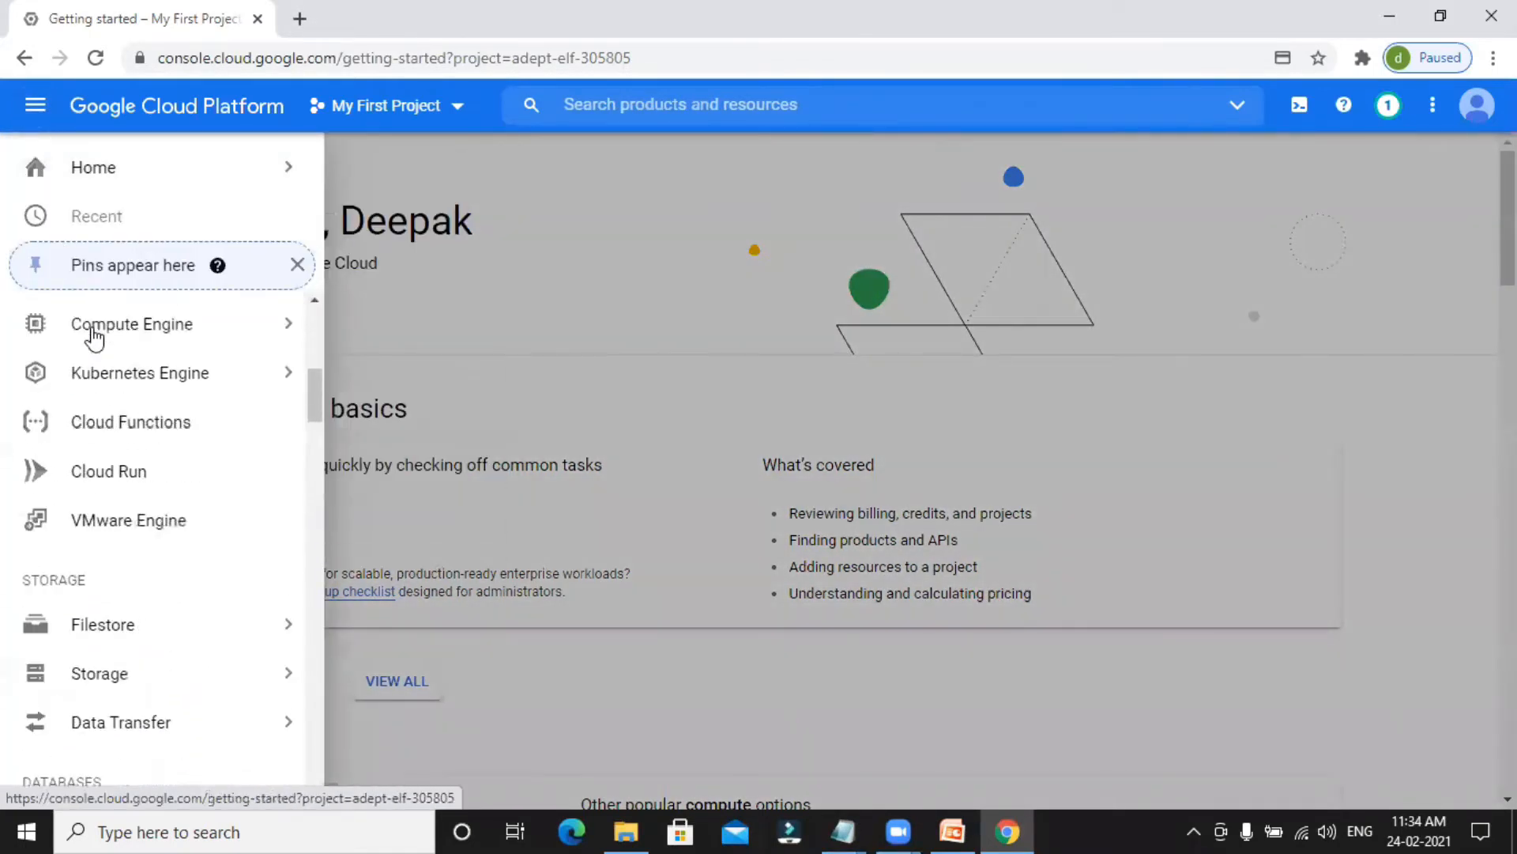
{"action": "scroll", "coordinate": [93, 338], "scroll_direction": "down", "scroll_amount": 10}
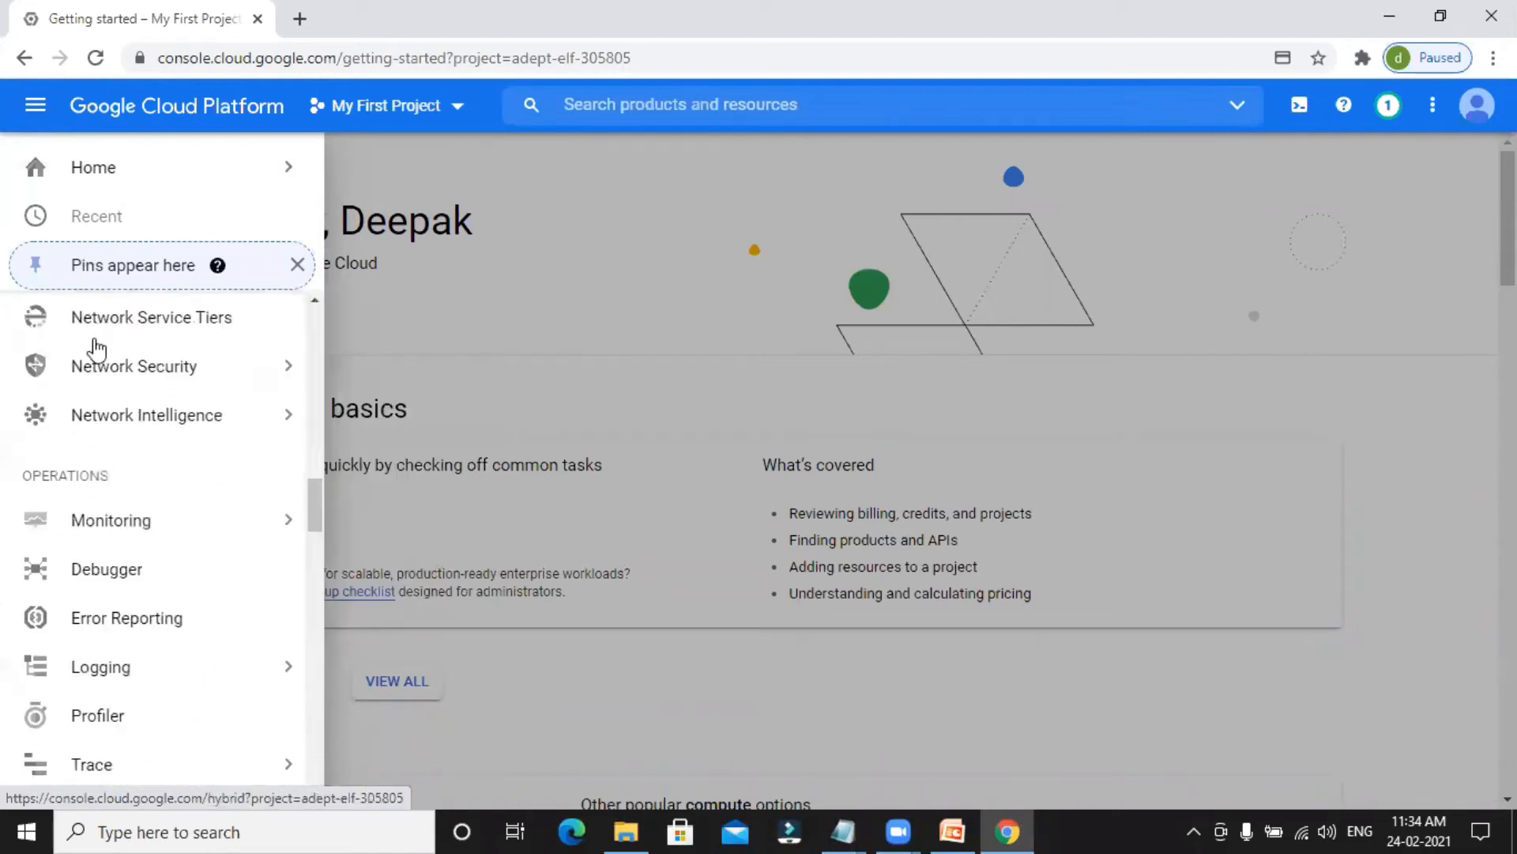
{"action": "scroll", "coordinate": [103, 399], "scroll_direction": "down", "scroll_amount": 9}
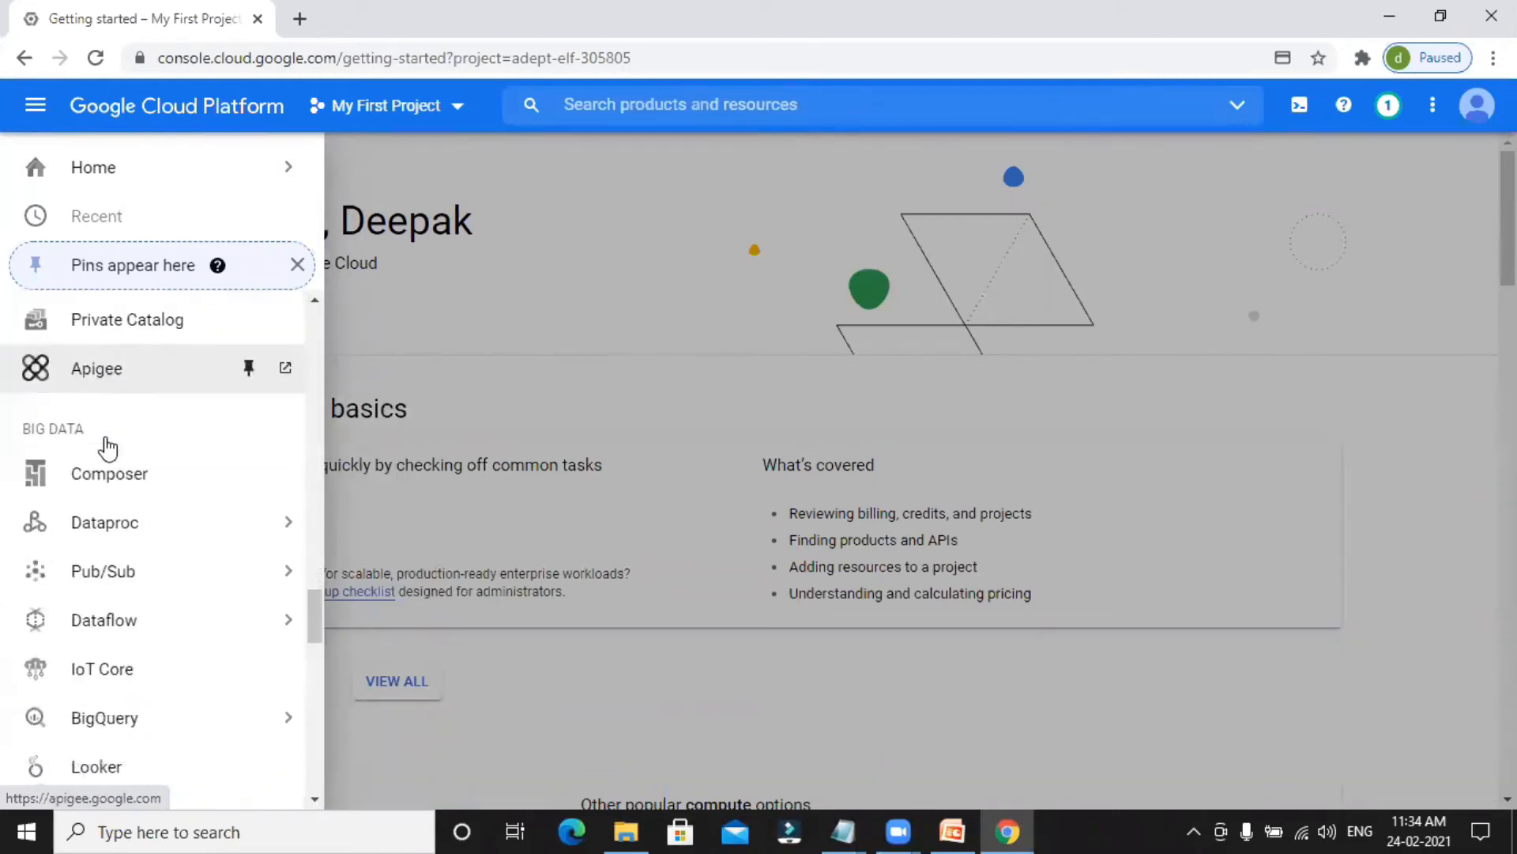
{"action": "scroll", "coordinate": [122, 391], "scroll_direction": "up", "scroll_amount": 1}
{"action": "mouse_move", "coordinate": [162, 487]}
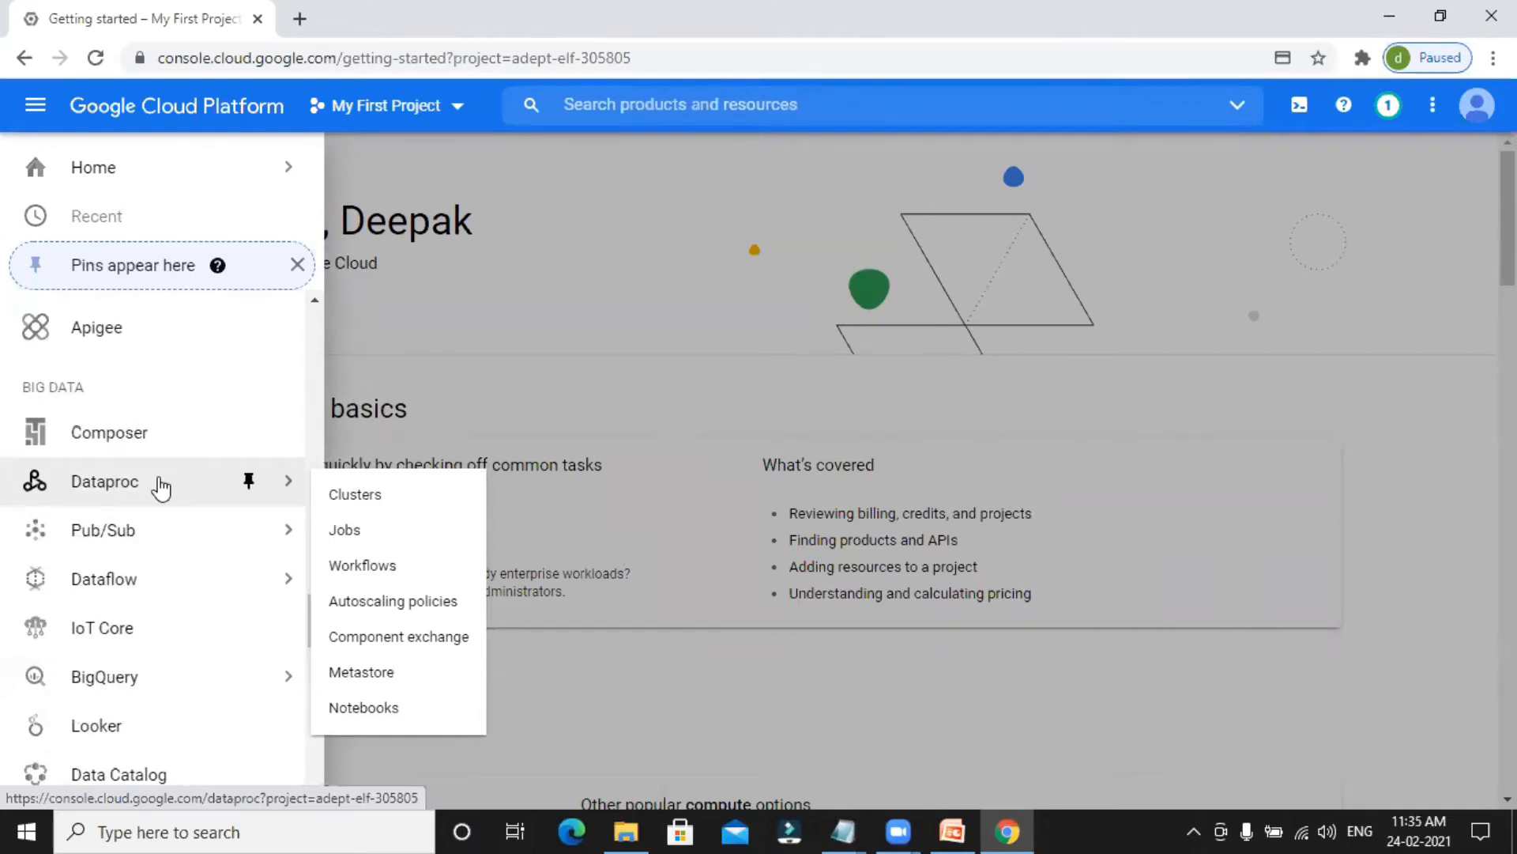
{"action": "left_click", "coordinate": [368, 499]}
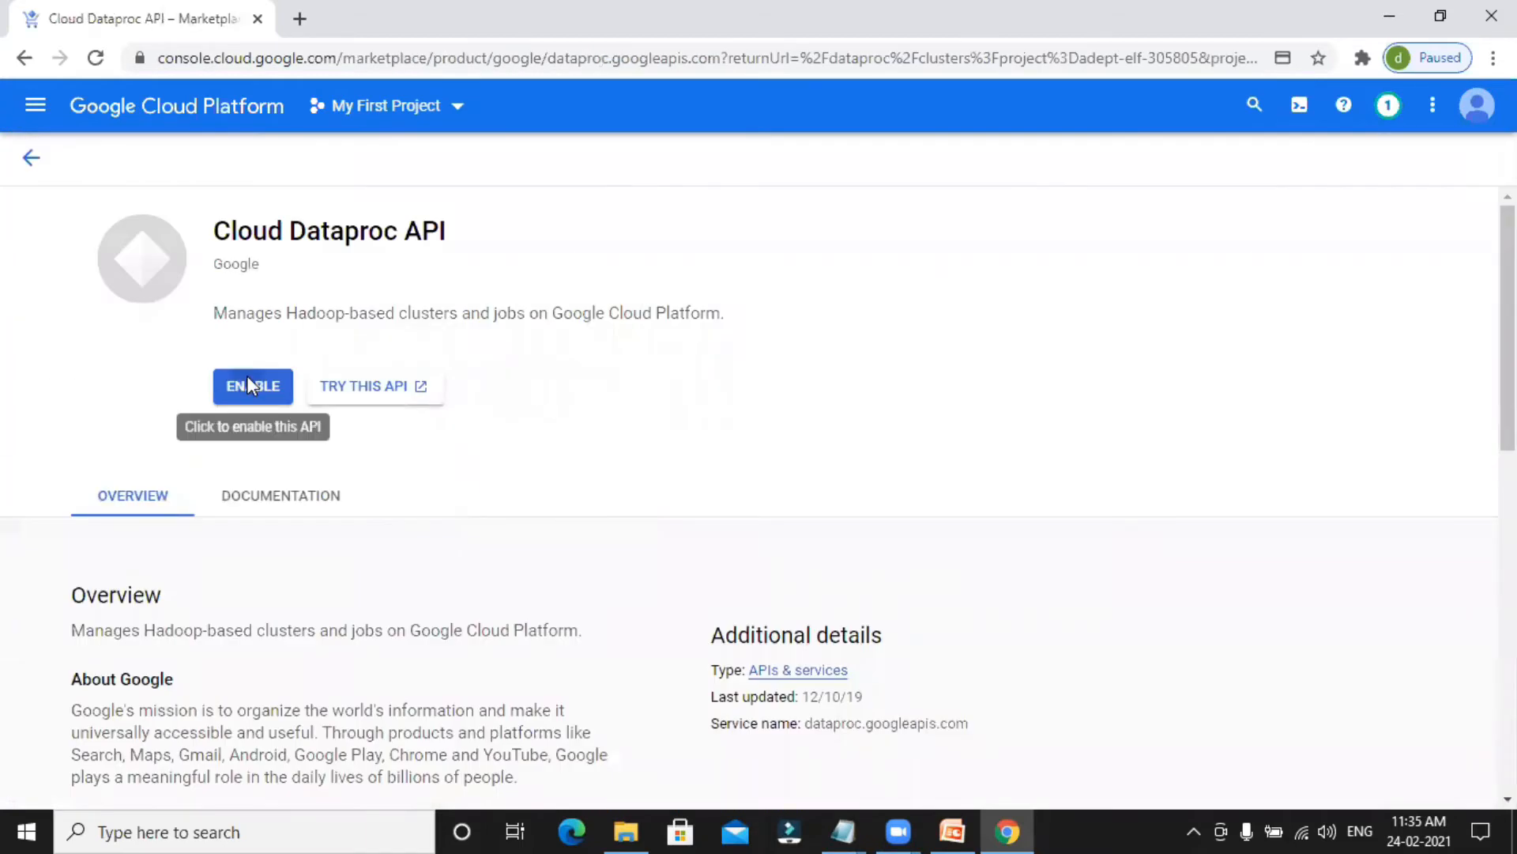
{"action": "left_click", "coordinate": [247, 381]}
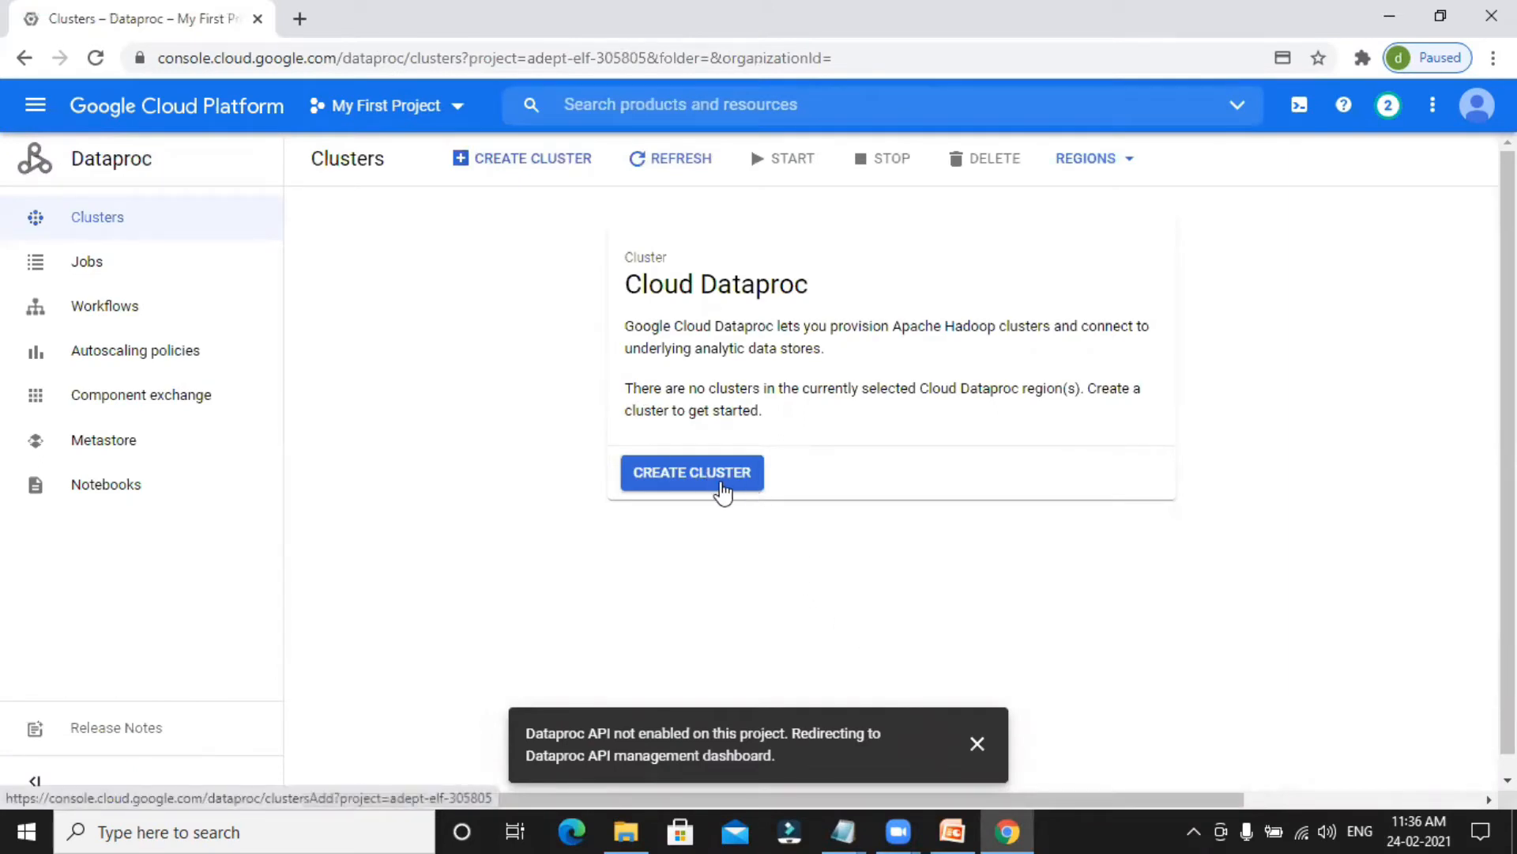
Start creating a Dataproc cluster and name it gcp-hdfs.
{"action": "left_click", "coordinate": [695, 476]}
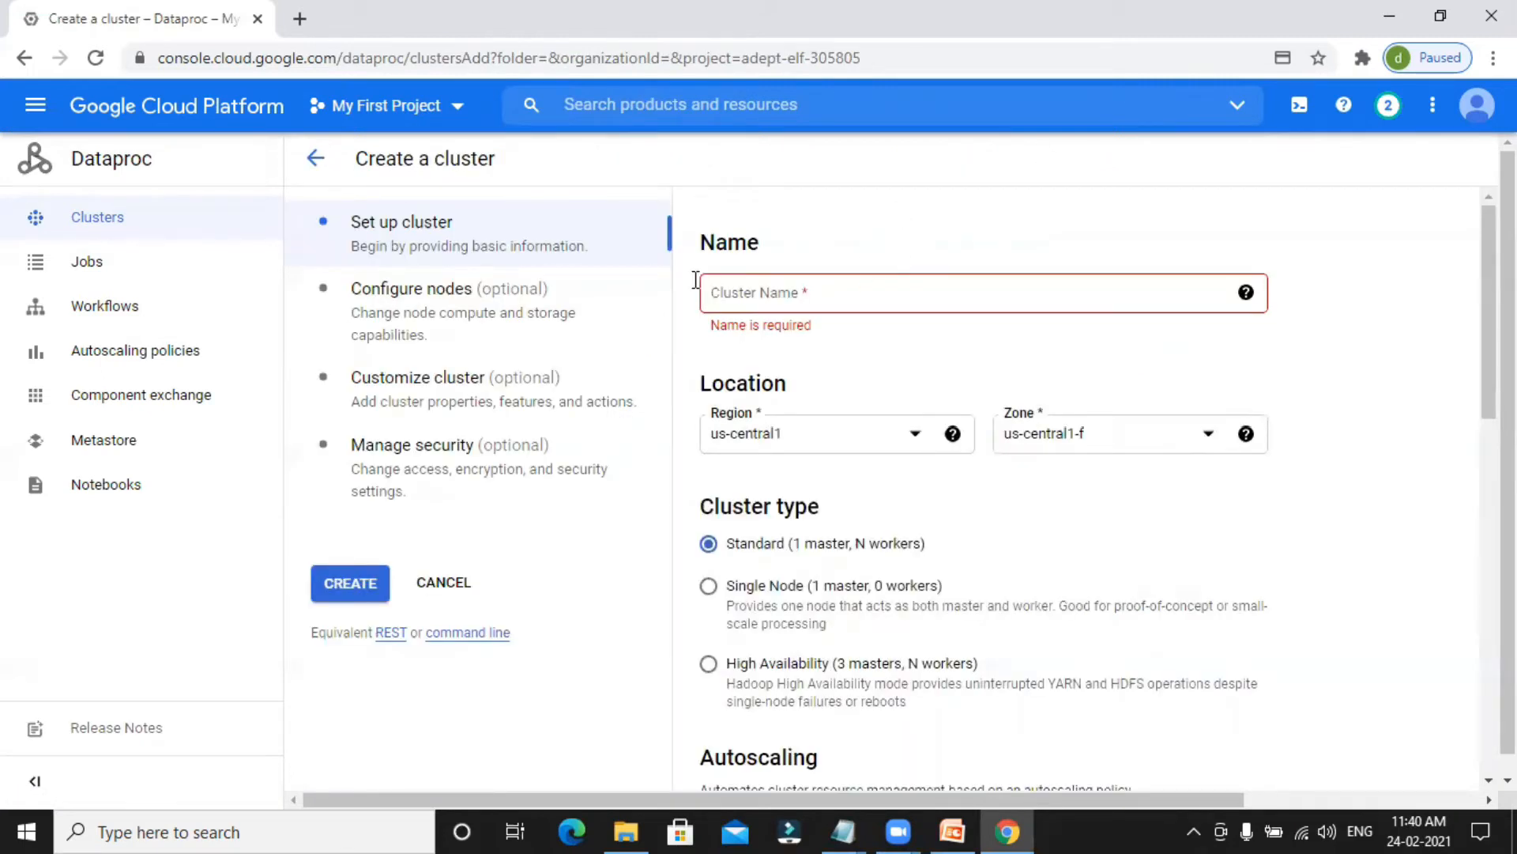
{"action": "left_click", "coordinate": [977, 294]}
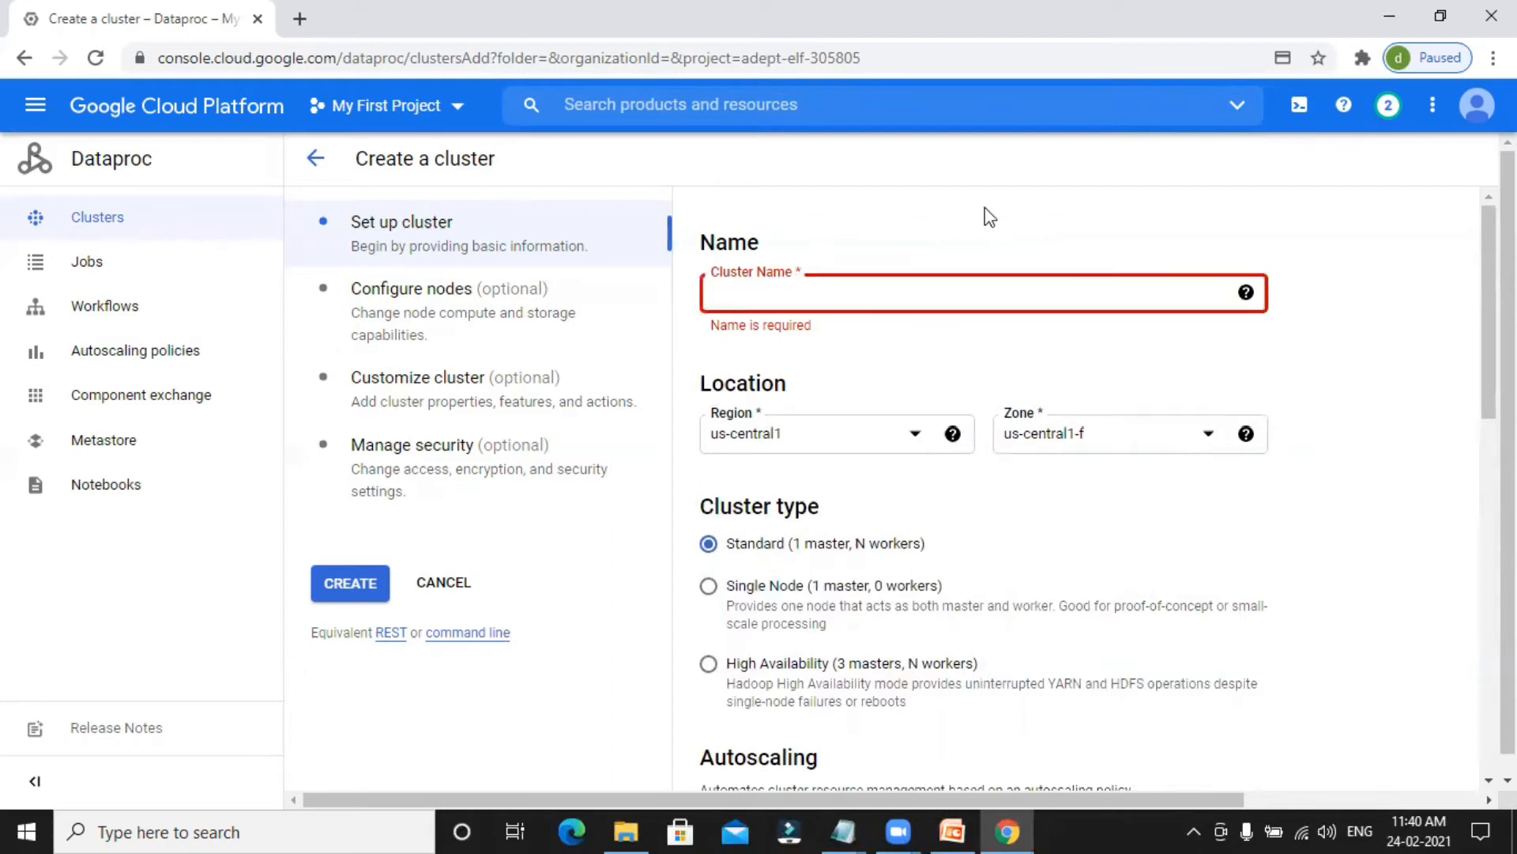
{"action": "type", "text": "gcp-hdf"}
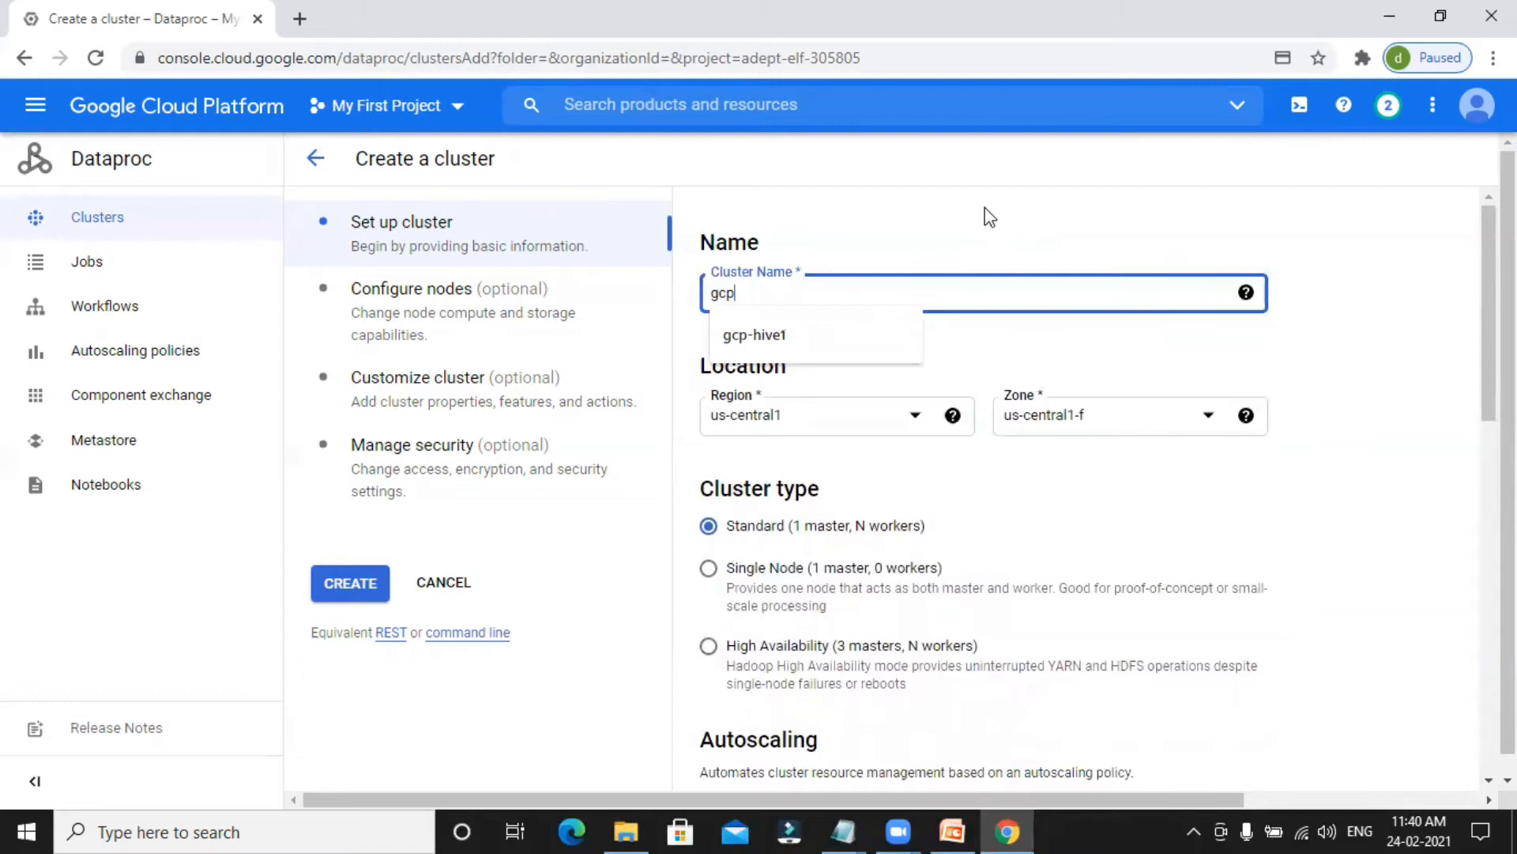
{"action": "type", "text": "s"}
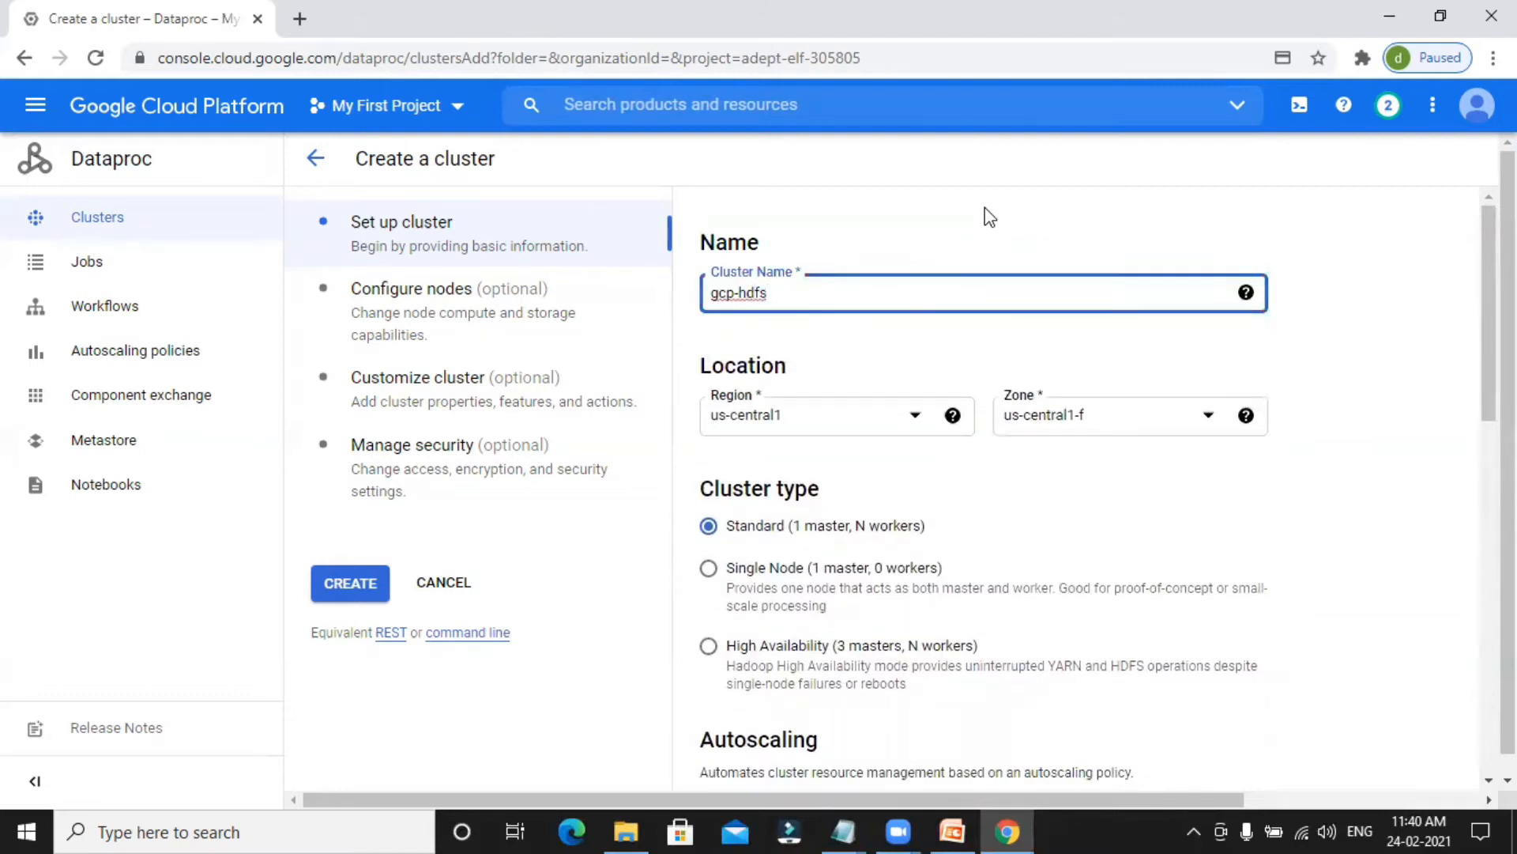
{"action": "left_click", "coordinate": [947, 230]}
Set the cluster location to region us-central1 and zone us-central1-c.
{"action": "scroll", "coordinate": [917, 407], "scroll_direction": "down", "scroll_amount": 1}
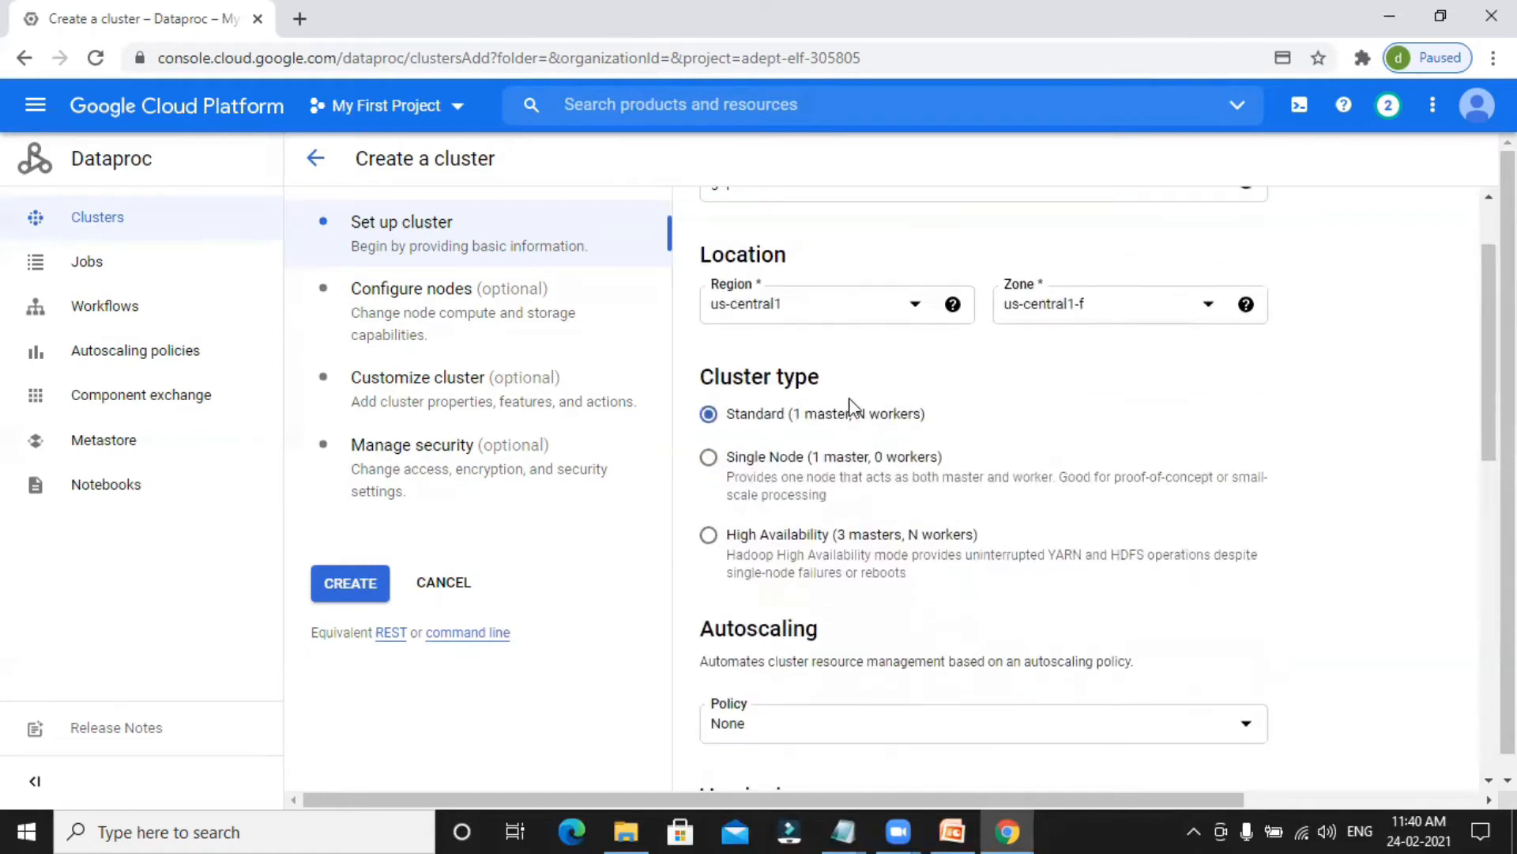
{"action": "left_click", "coordinate": [914, 313]}
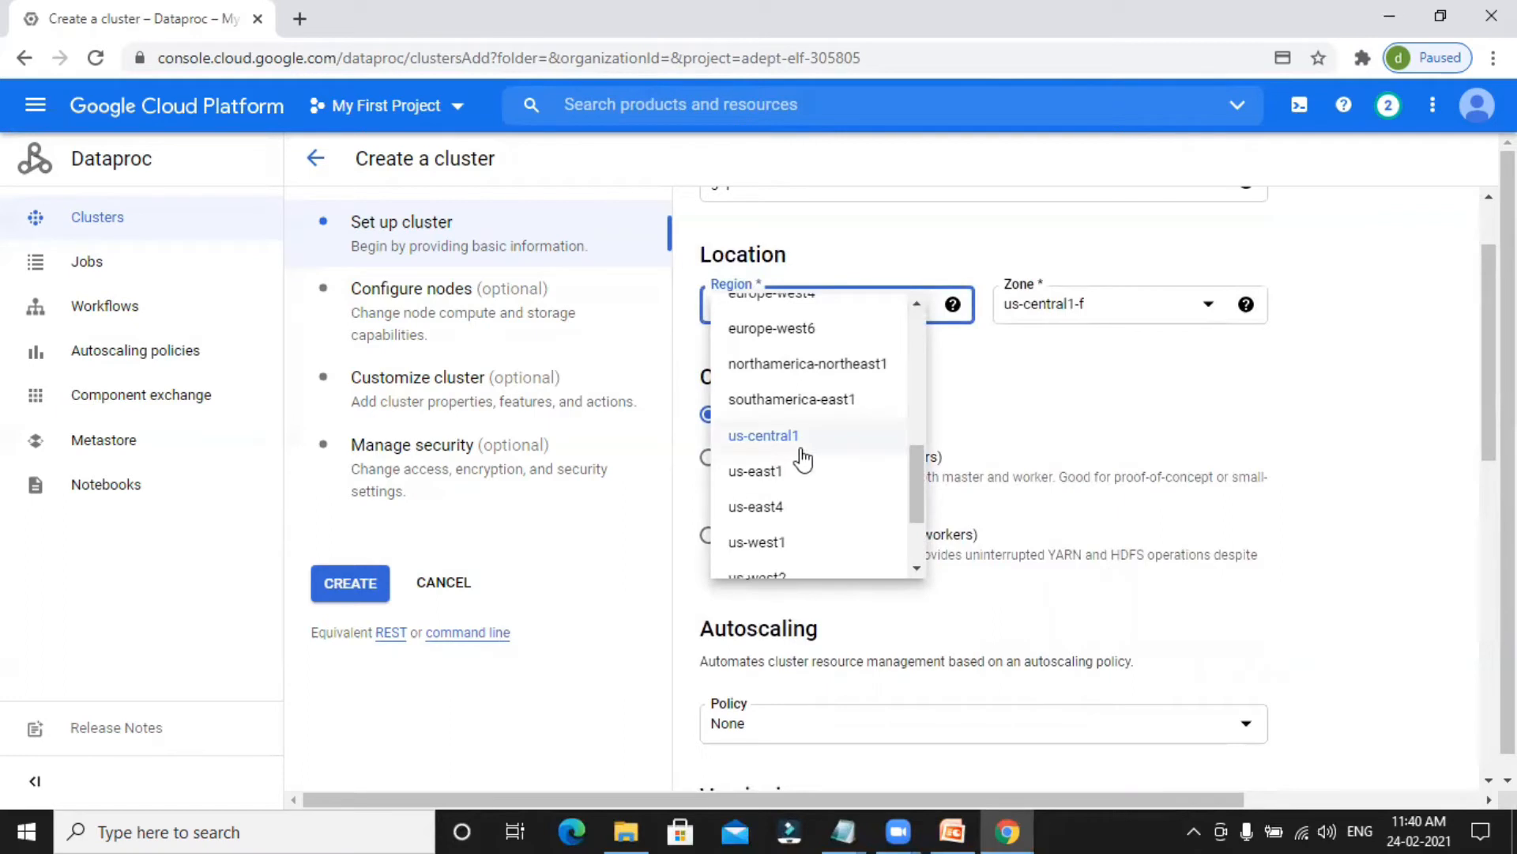
{"action": "left_click", "coordinate": [839, 431]}
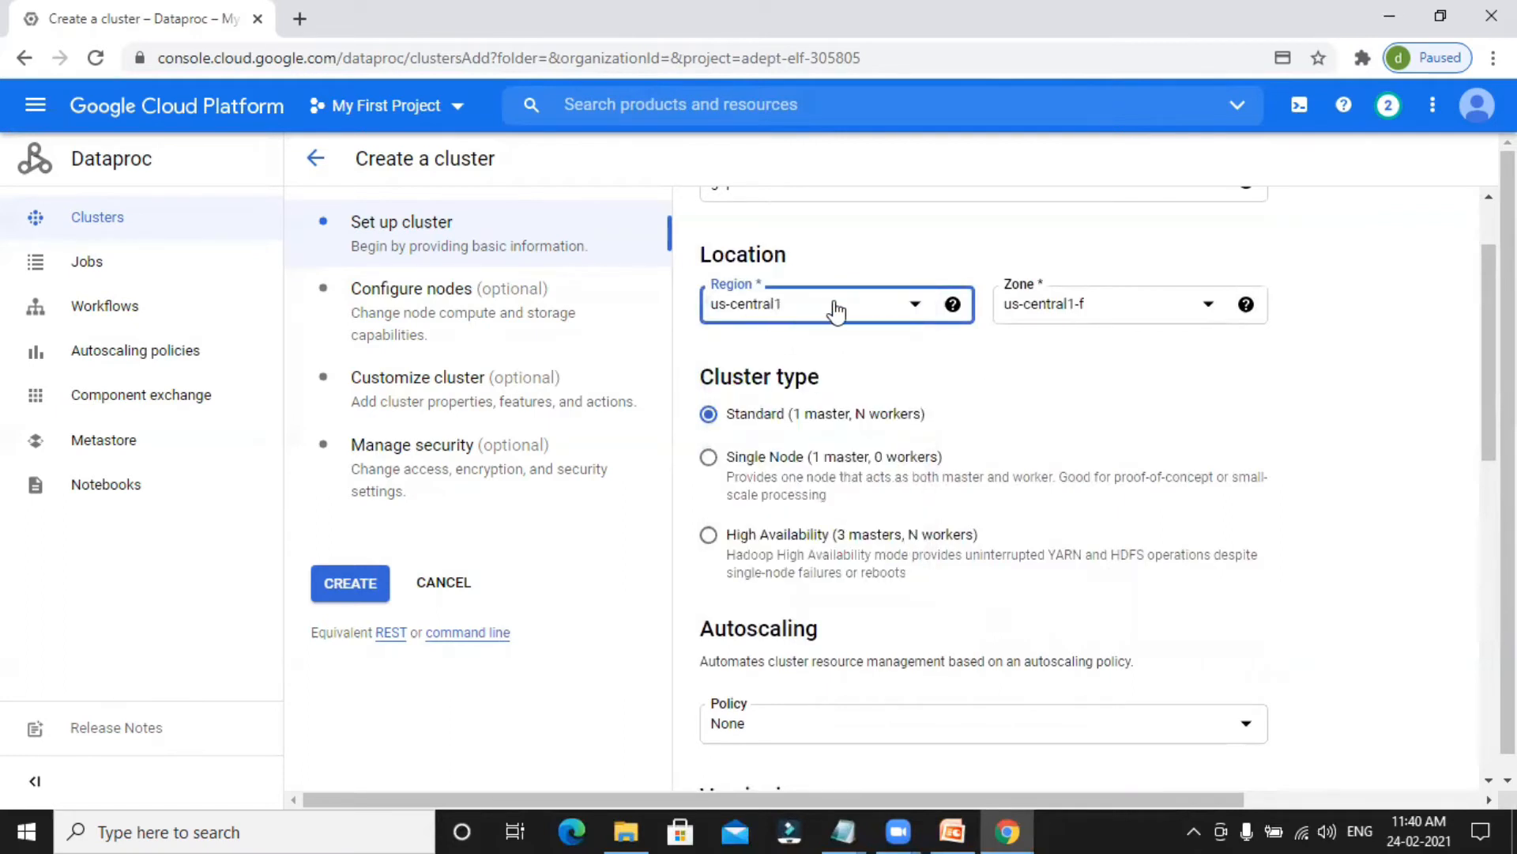
{"action": "left_click", "coordinate": [1210, 310]}
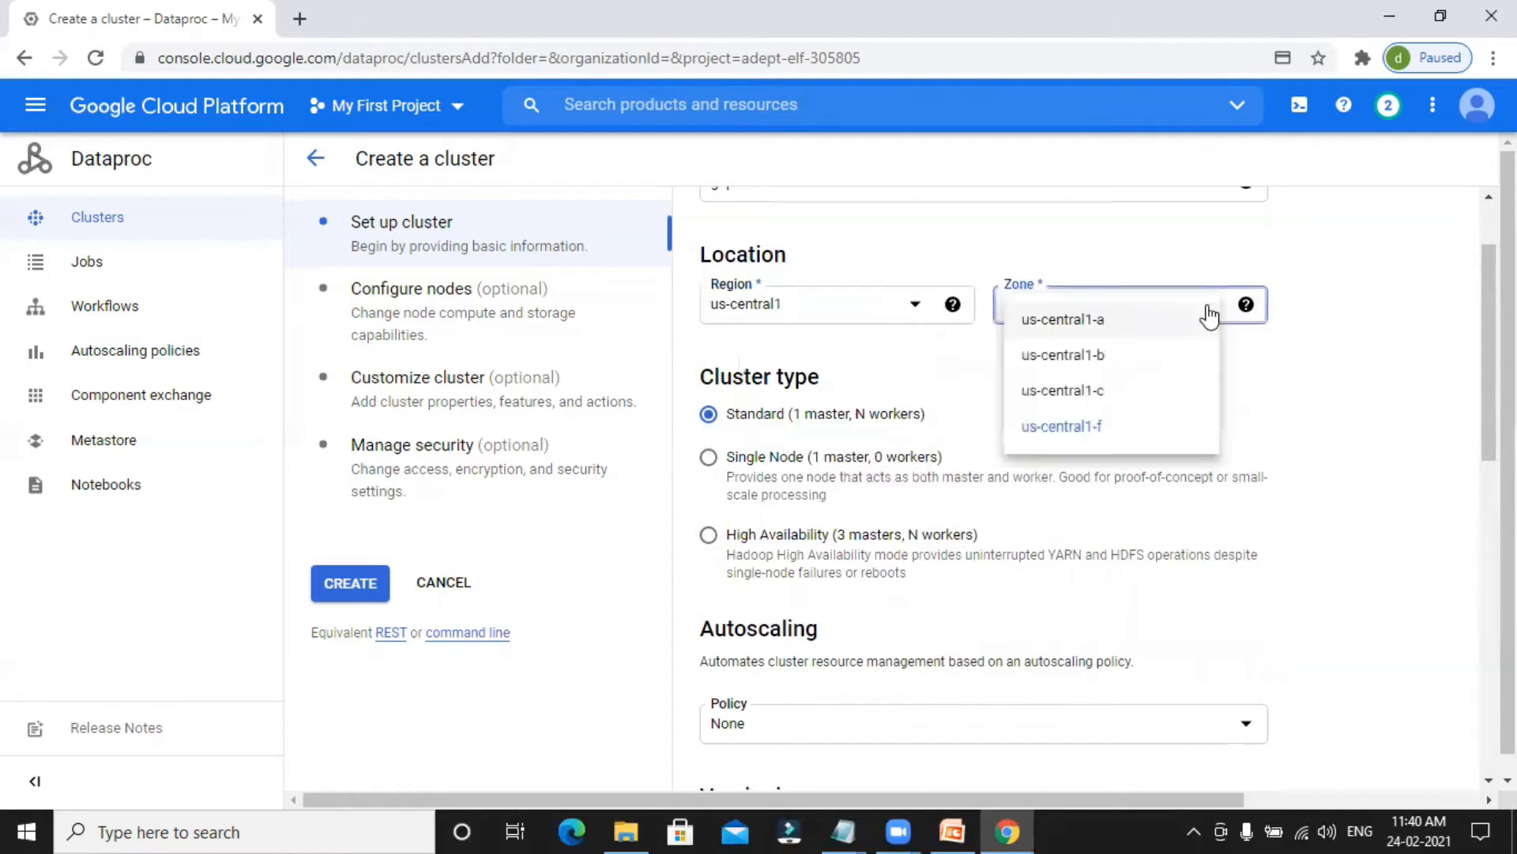
{"action": "left_click", "coordinate": [1075, 408]}
Choose the Standard (1 master, N workers) cluster type and continue to the versioning and components settings.
{"action": "scroll", "coordinate": [790, 447], "scroll_direction": "down", "scroll_amount": 2}
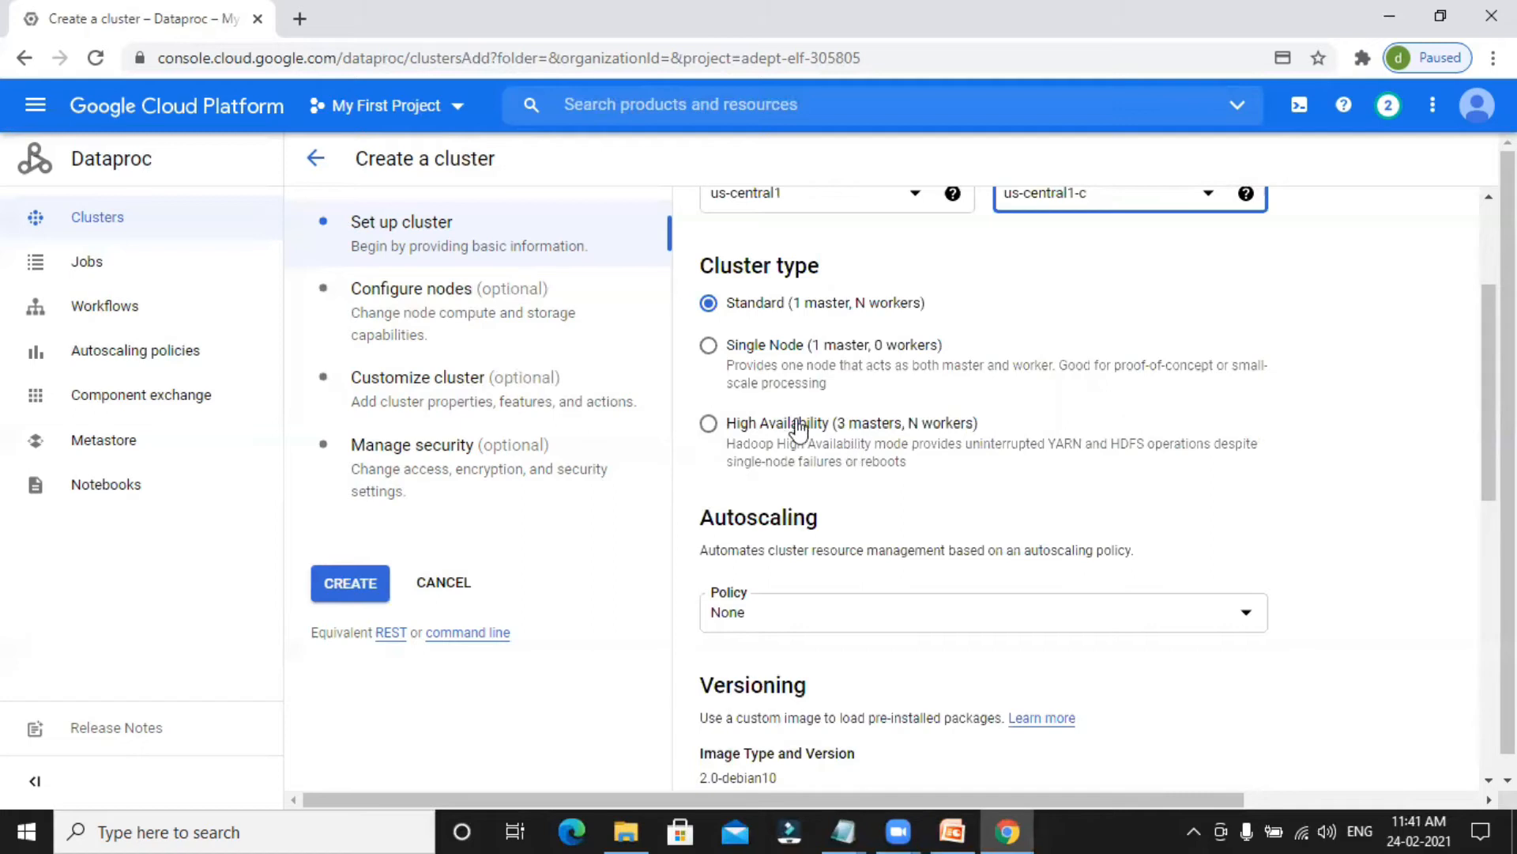
{"action": "left_click", "coordinate": [758, 315]}
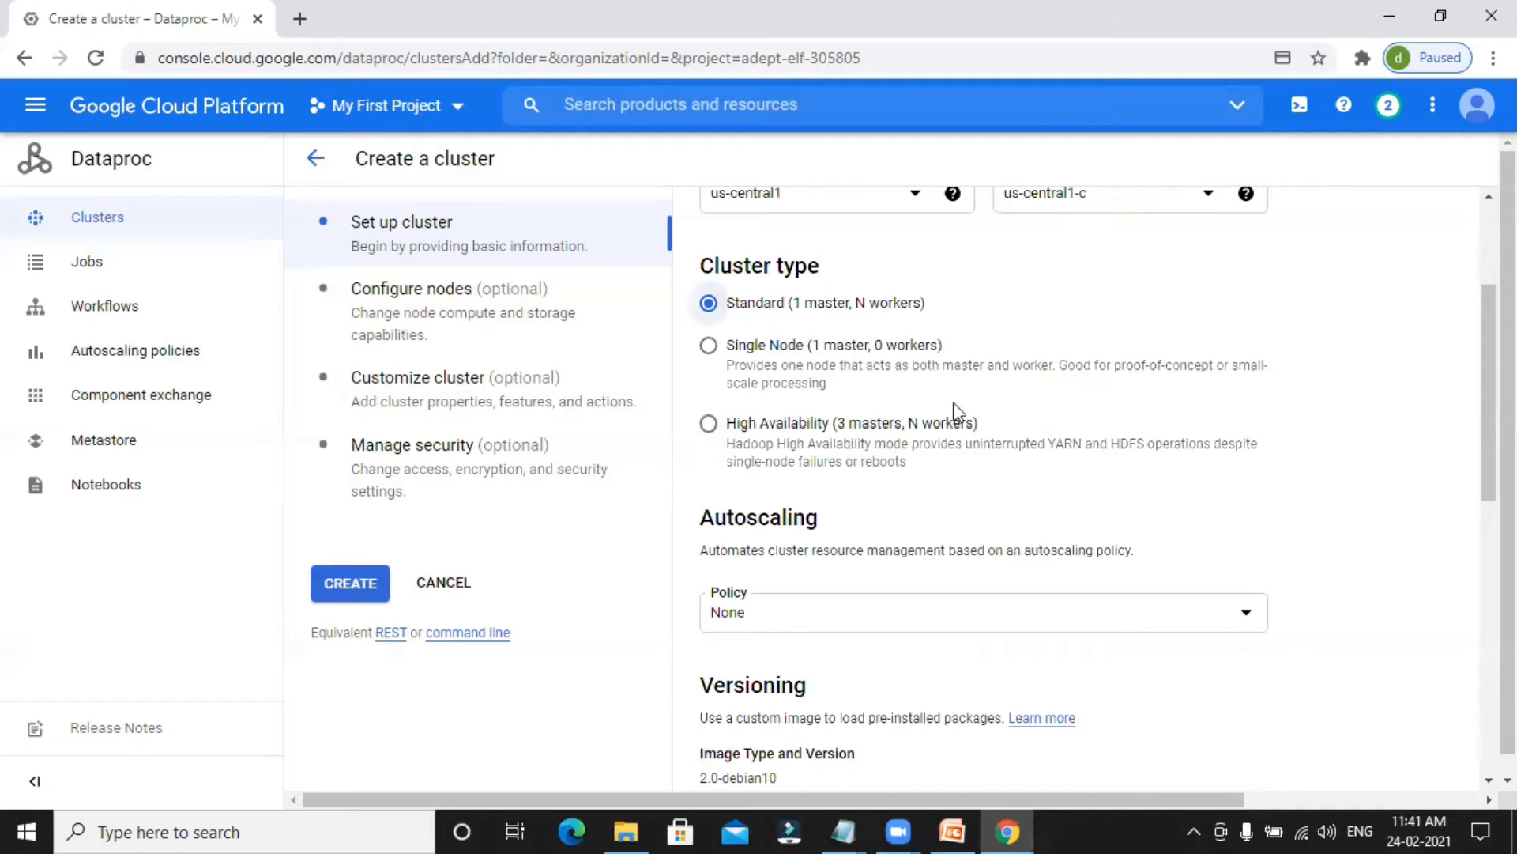
{"action": "scroll", "coordinate": [1122, 443], "scroll_direction": "down", "scroll_amount": 2}
{"action": "scroll", "coordinate": [826, 466], "scroll_direction": "down", "scroll_amount": 6}
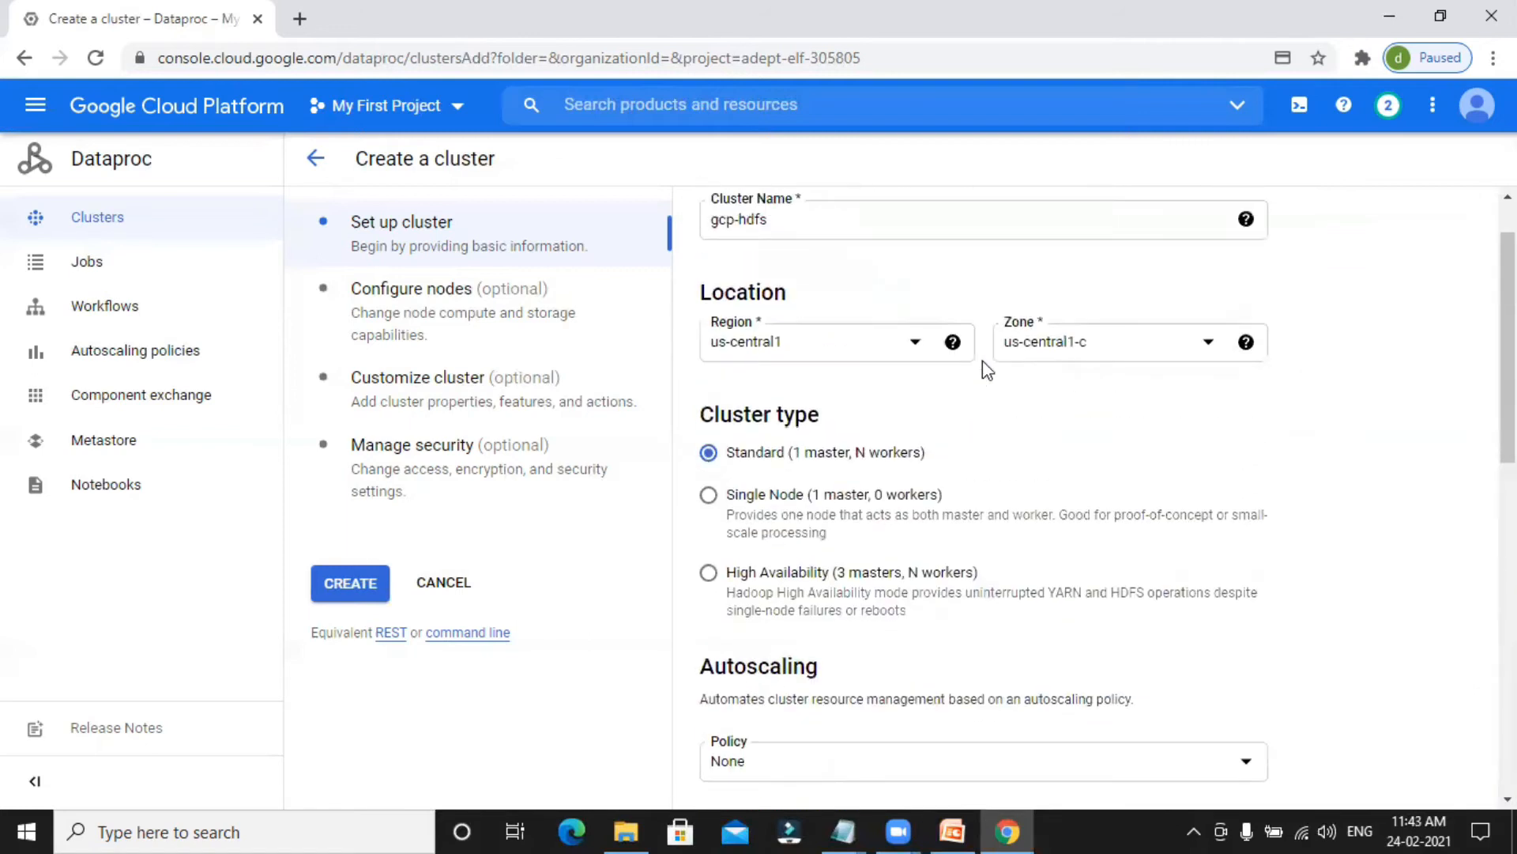
Go to the cluster's node configuration and set the master node's machine type to n1-standard-2 (2 vCPU, 7.5 GB memory).
{"action": "scroll", "coordinate": [983, 360], "scroll_direction": "up", "scroll_amount": 1}
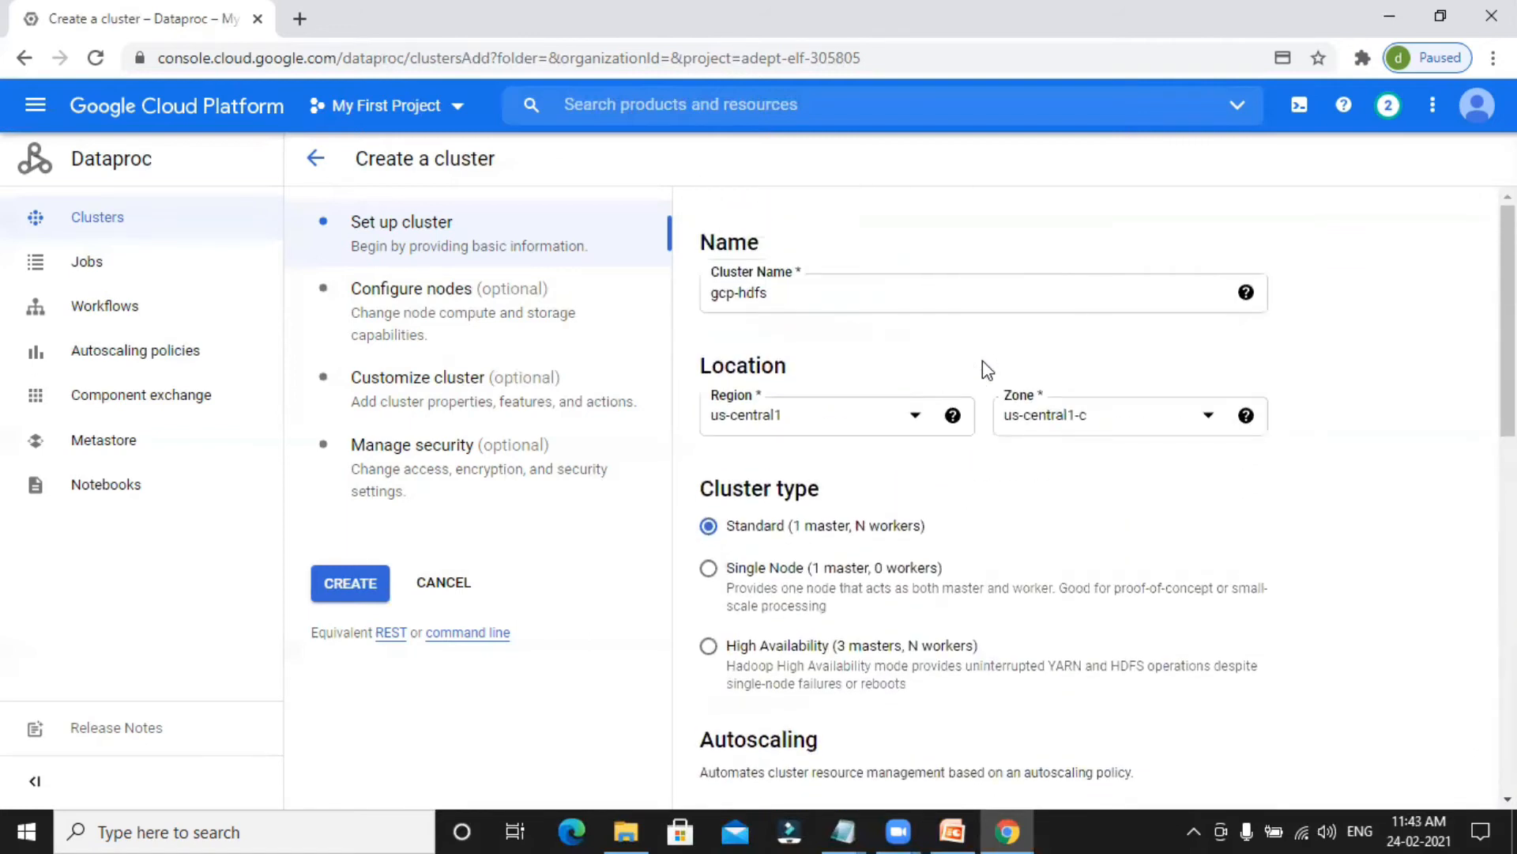
{"action": "scroll", "coordinate": [985, 361], "scroll_direction": "down", "scroll_amount": 15}
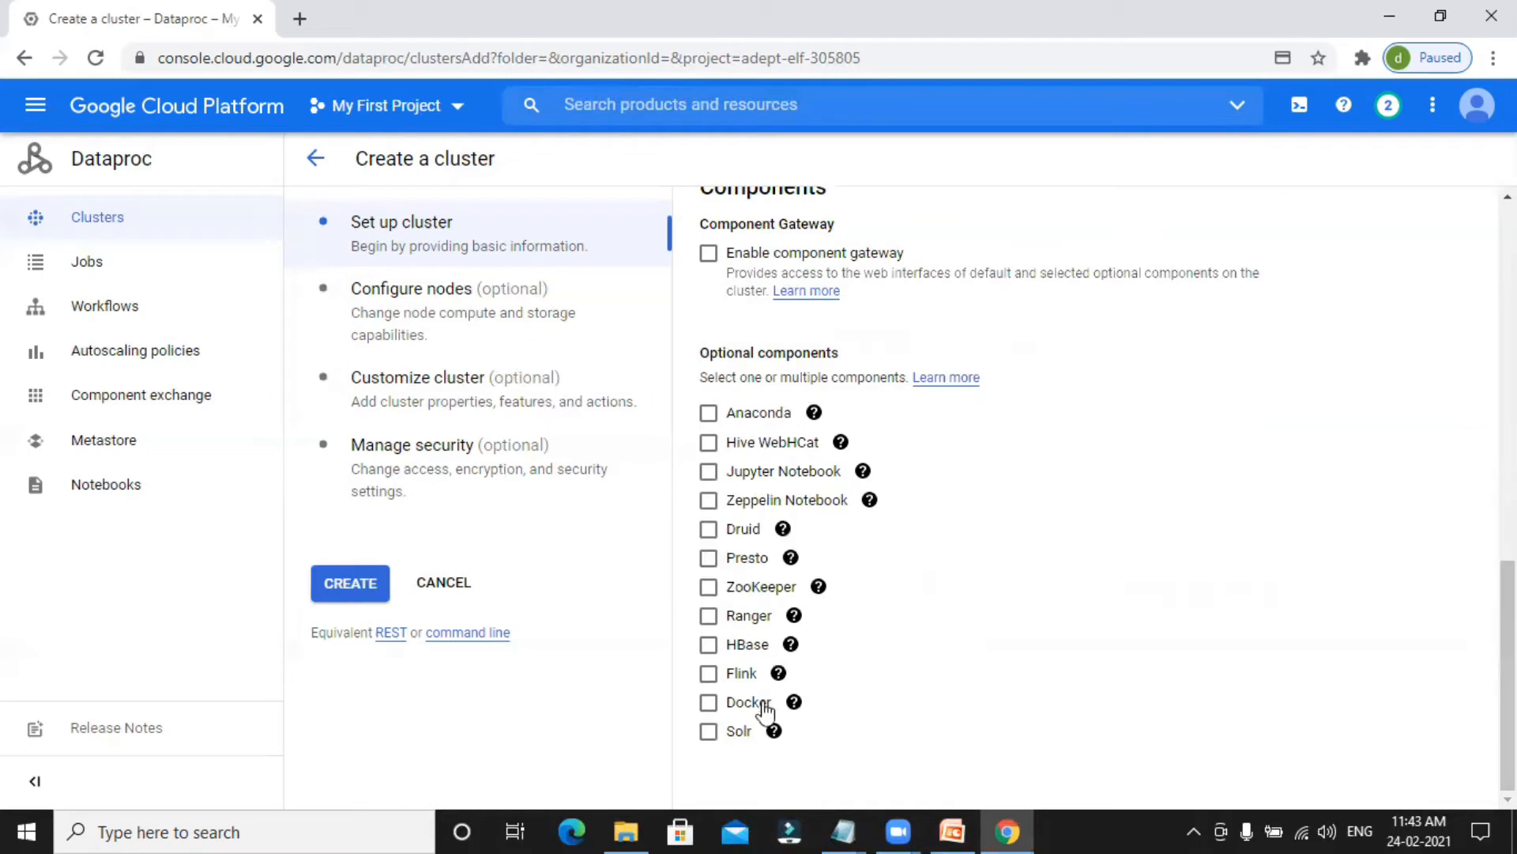
{"action": "left_click", "coordinate": [483, 306]}
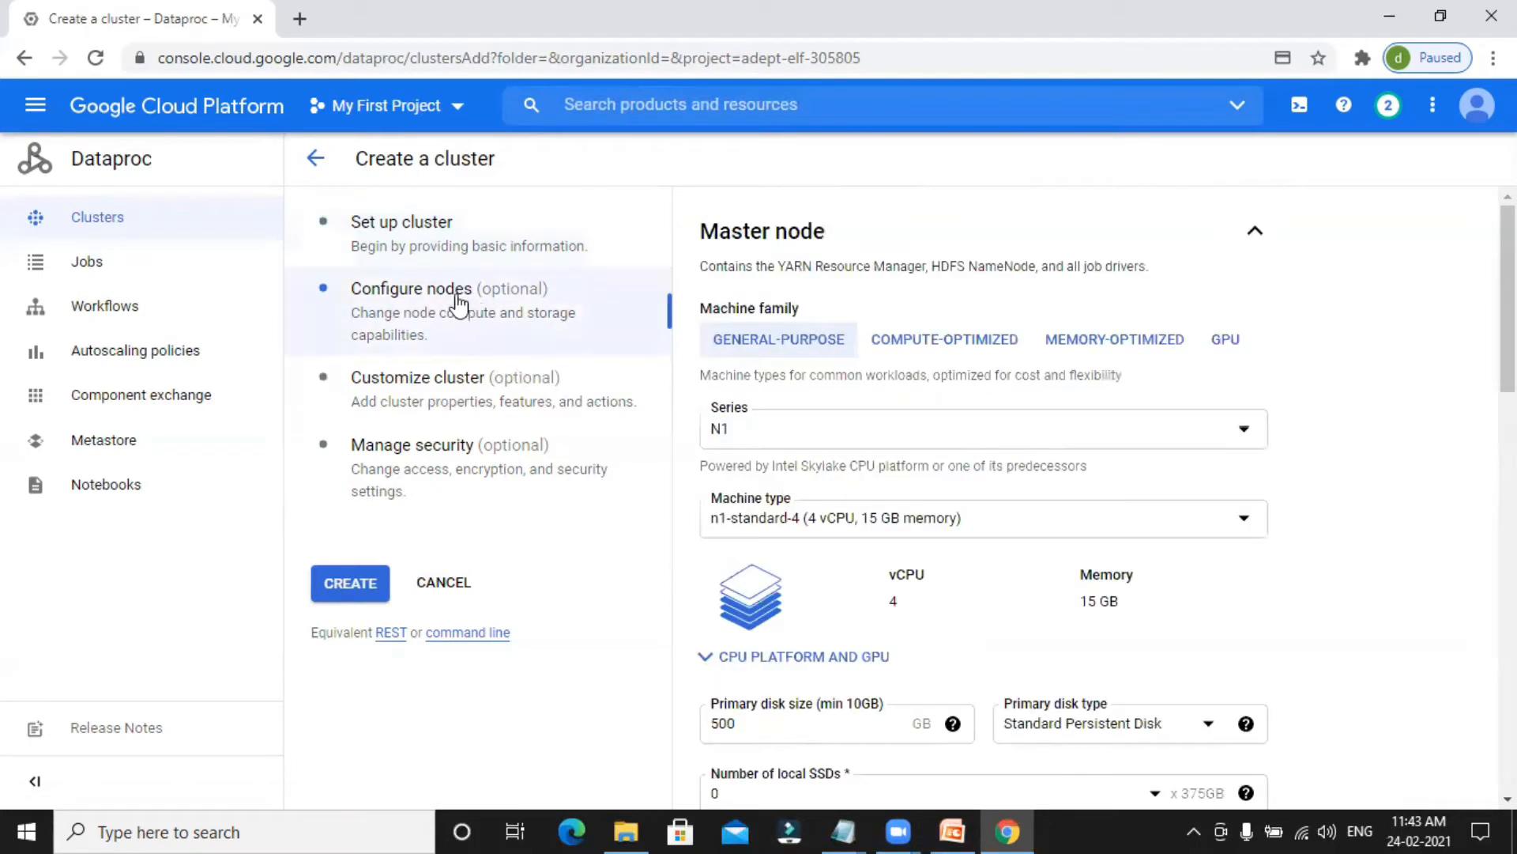
{"action": "scroll", "coordinate": [1240, 410], "scroll_direction": "down", "scroll_amount": 2}
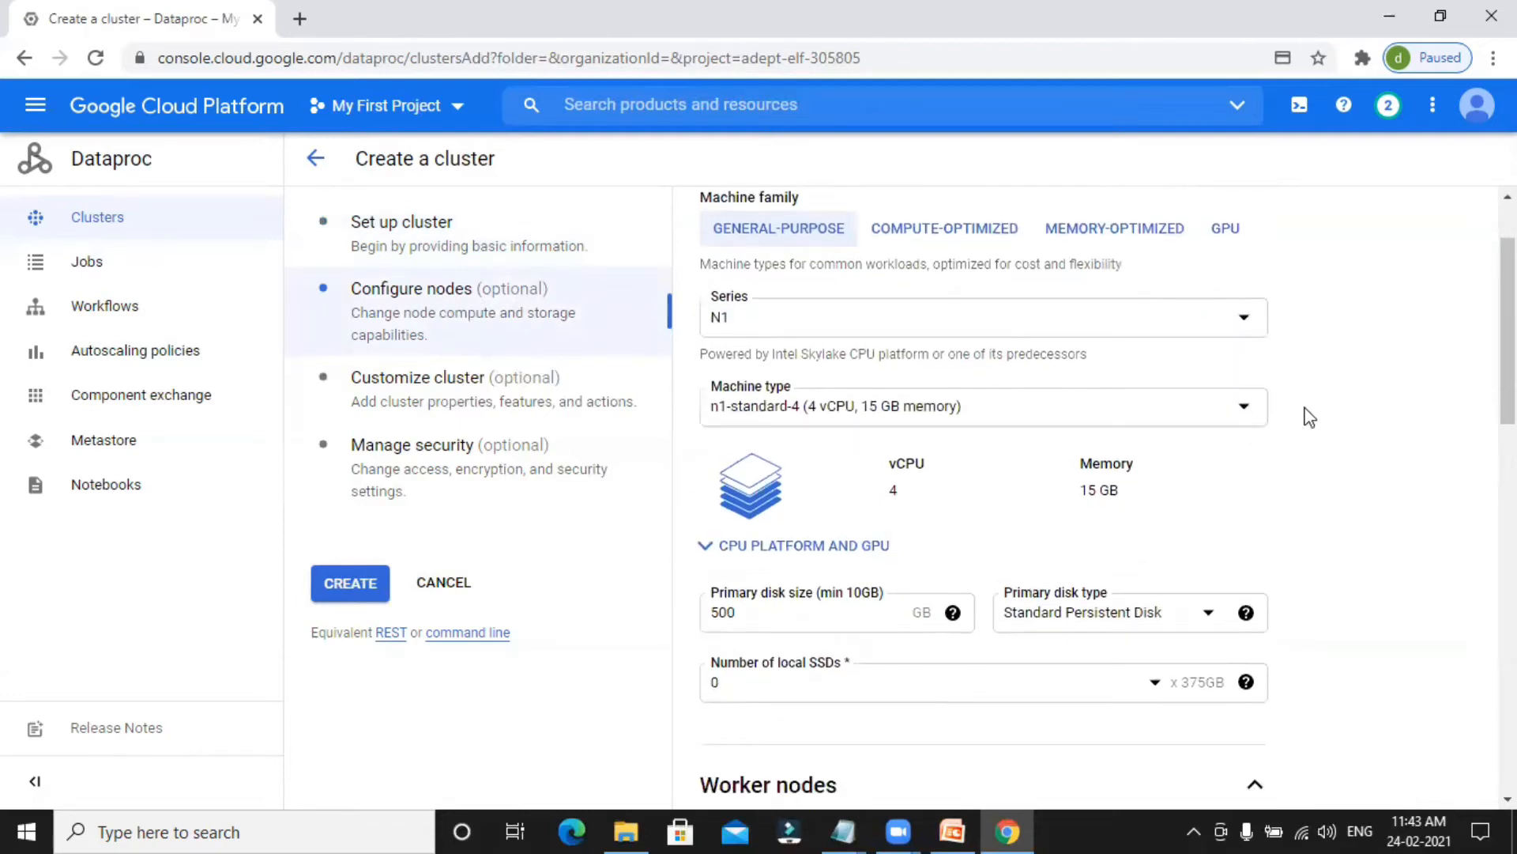
{"action": "scroll", "coordinate": [1309, 416], "scroll_direction": "down", "scroll_amount": 2}
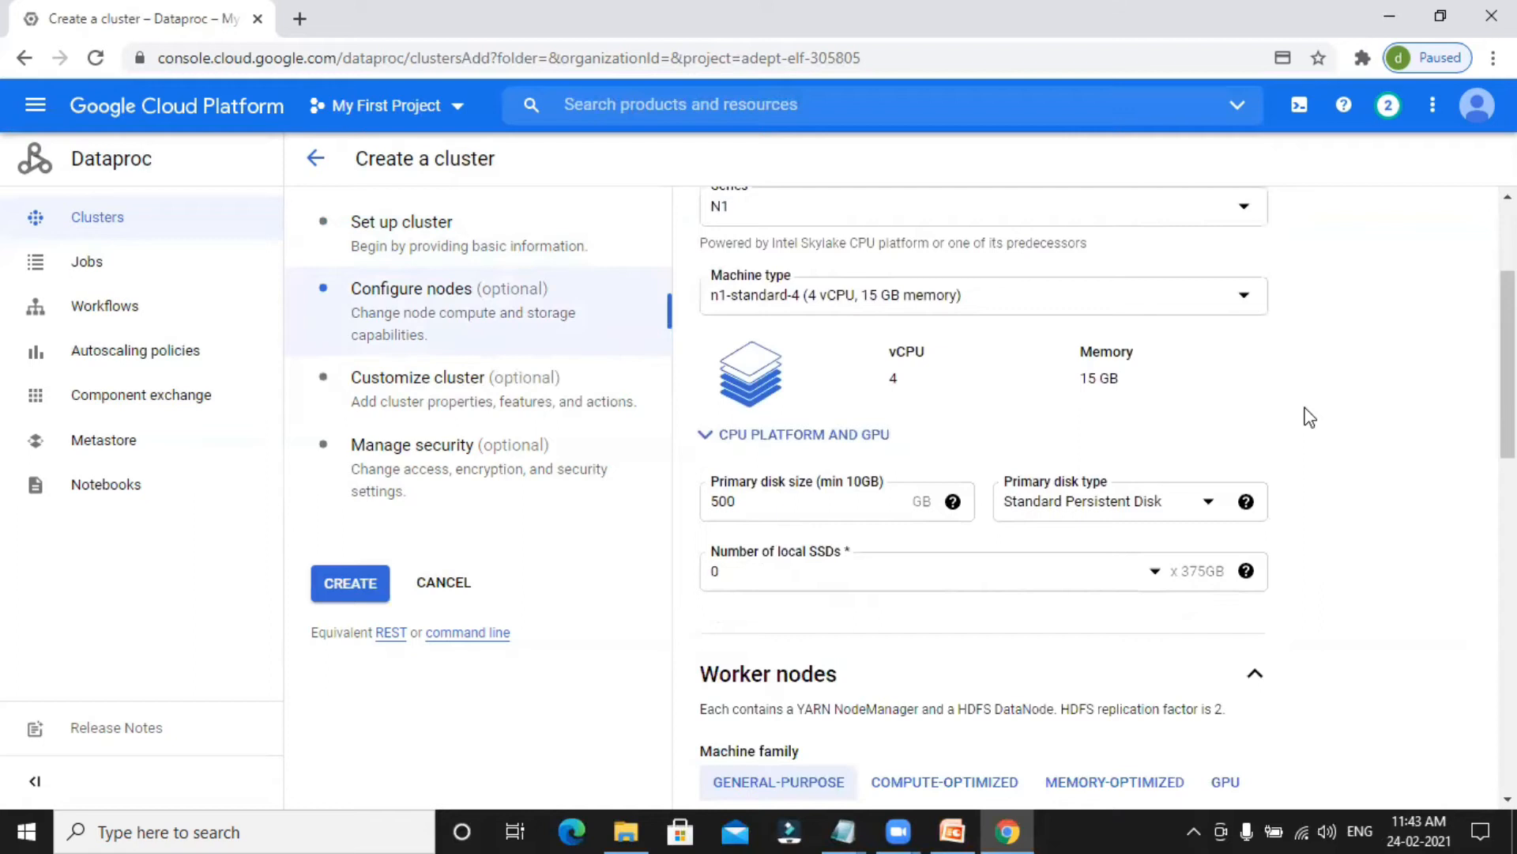
{"action": "scroll", "coordinate": [1308, 415], "scroll_direction": "up", "scroll_amount": 2}
{"action": "scroll", "coordinate": [1308, 415], "scroll_direction": "down", "scroll_amount": 2}
{"action": "left_click", "coordinate": [1074, 296]}
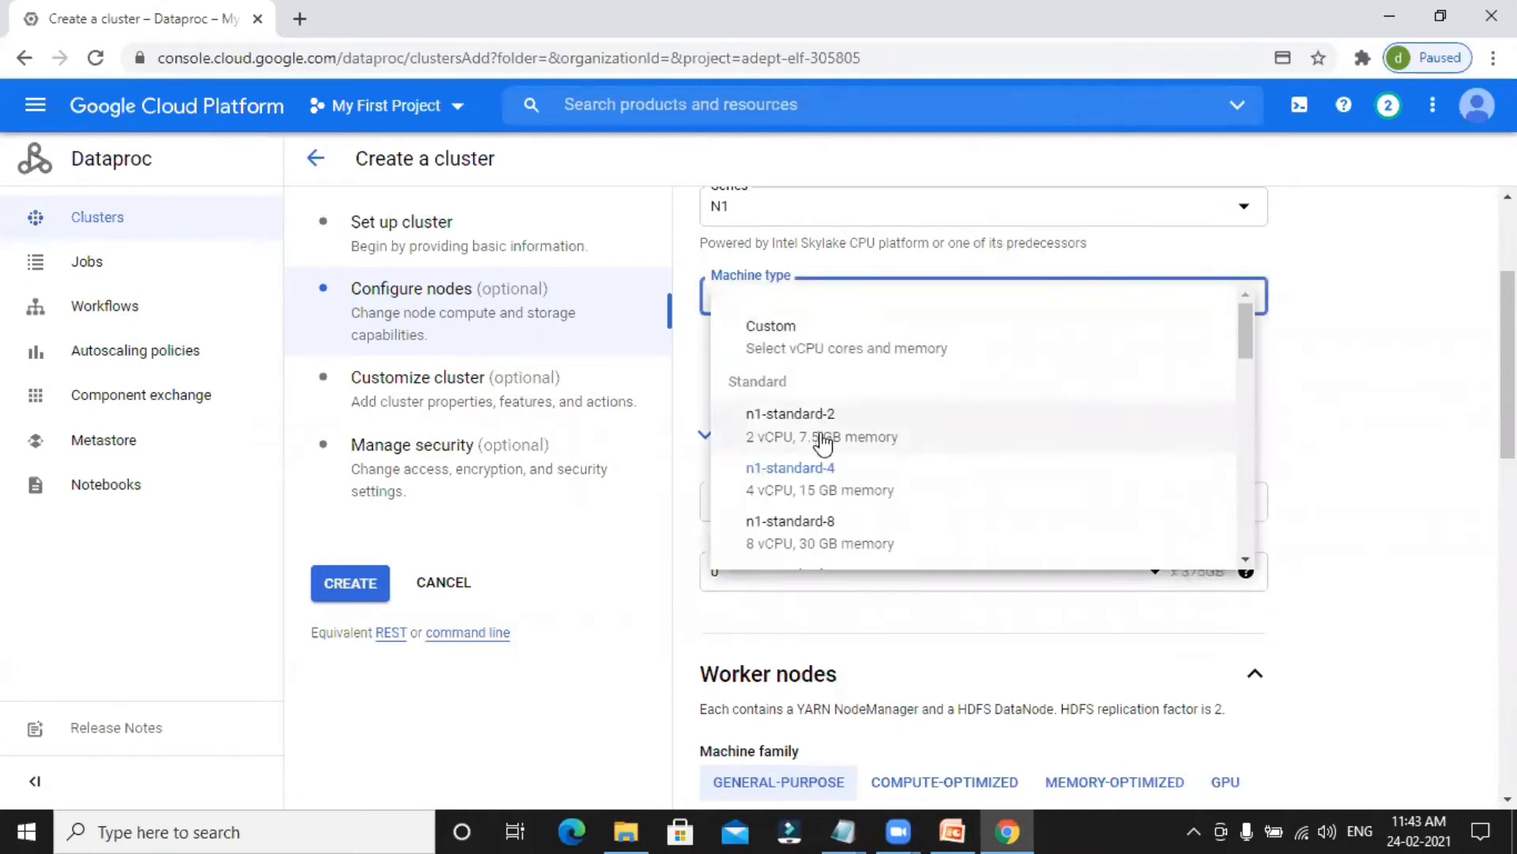
{"action": "left_click", "coordinate": [783, 454]}
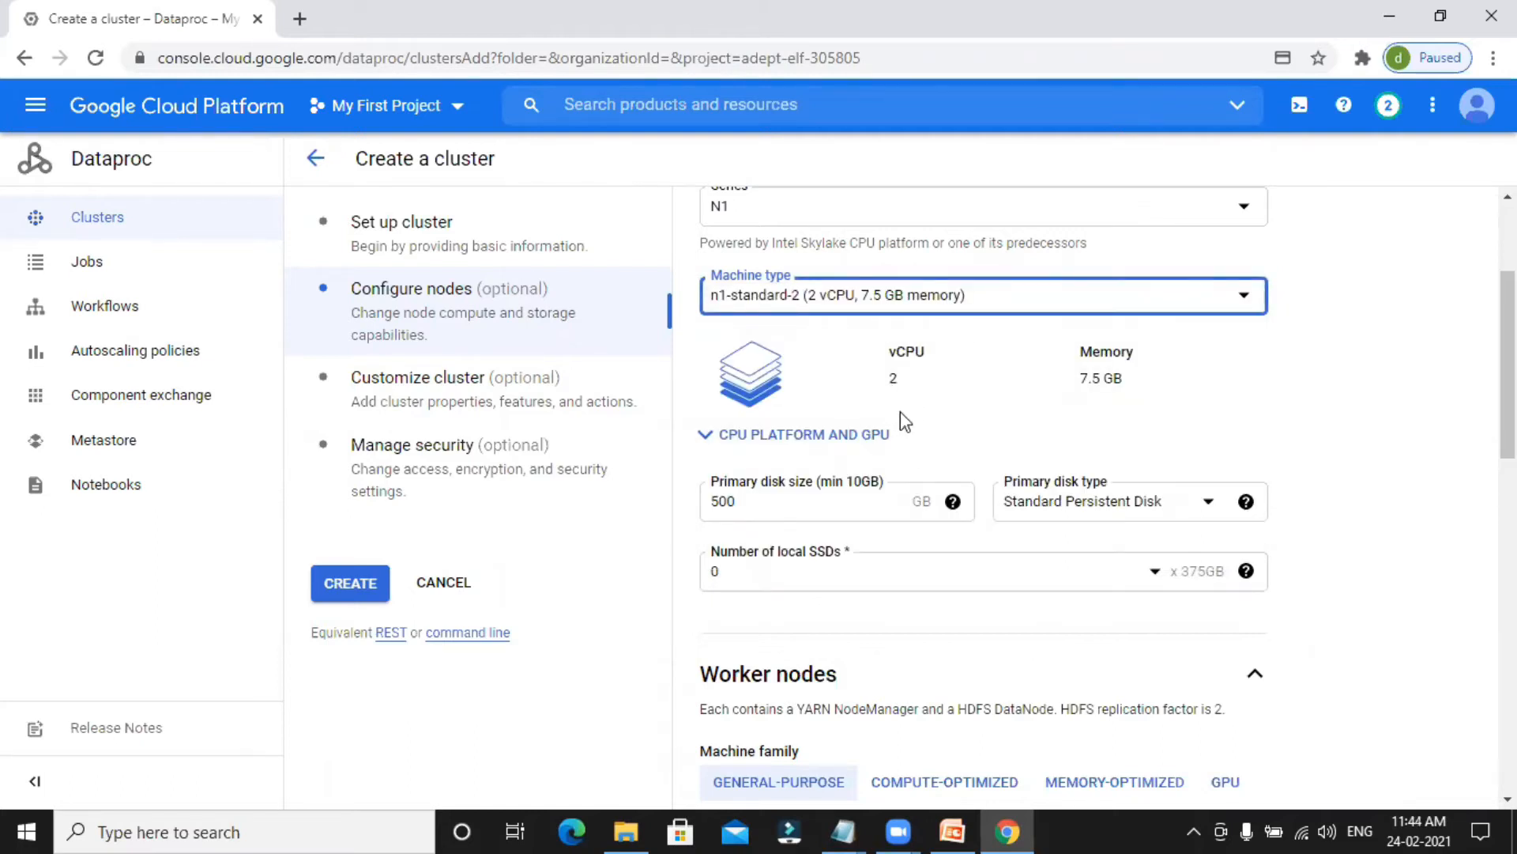
Set the master node's primary disk size to 200 GB.
{"action": "scroll", "coordinate": [899, 413], "scroll_direction": "down", "scroll_amount": 1}
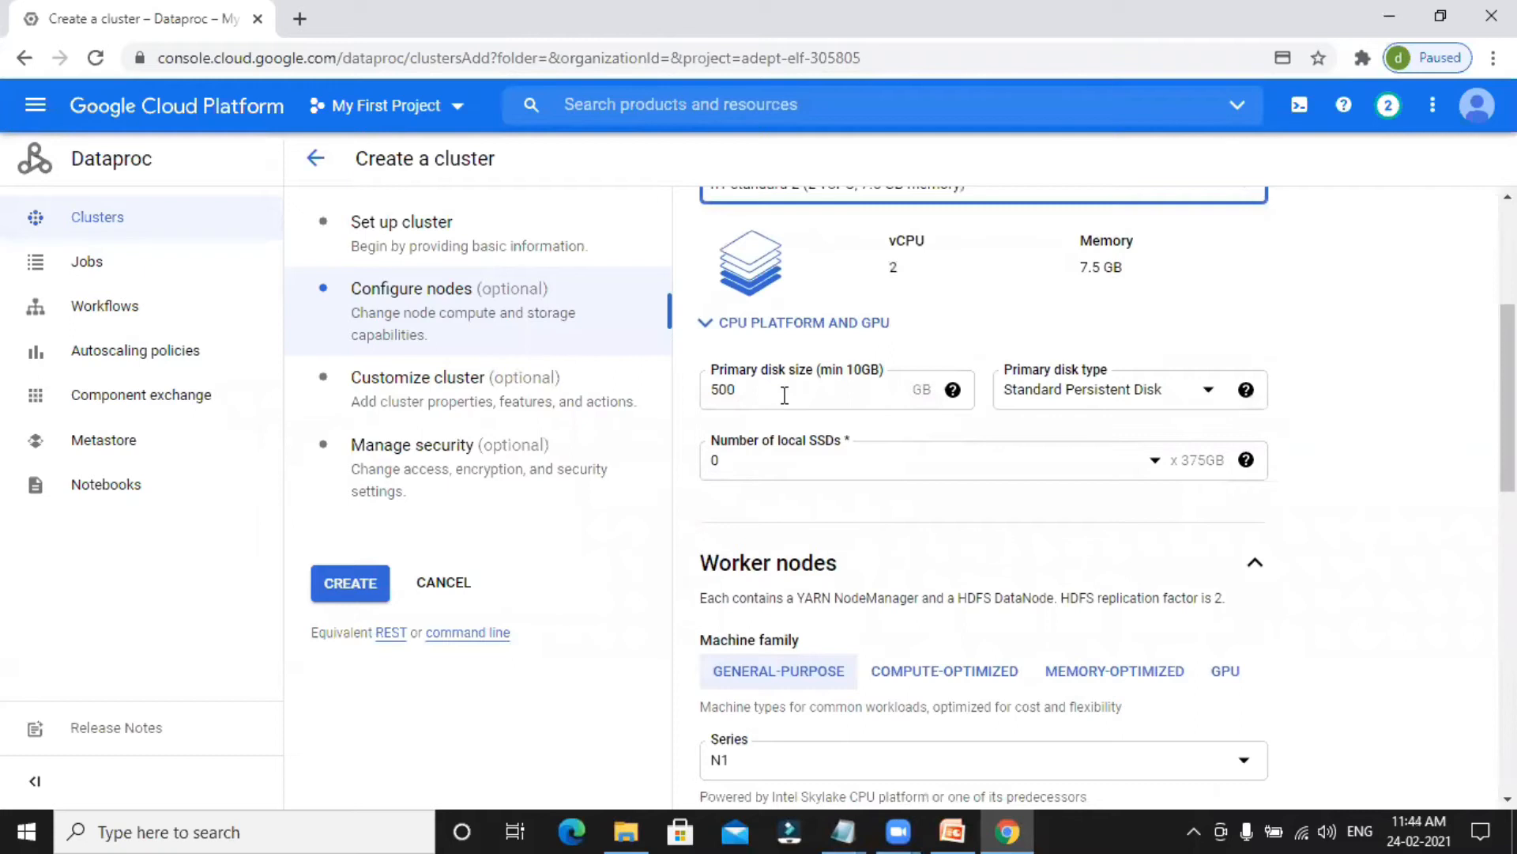
{"action": "double_click", "coordinate": [785, 395]}
{"action": "left_click", "coordinate": [953, 390]}
{"action": "type", "text": "2"}
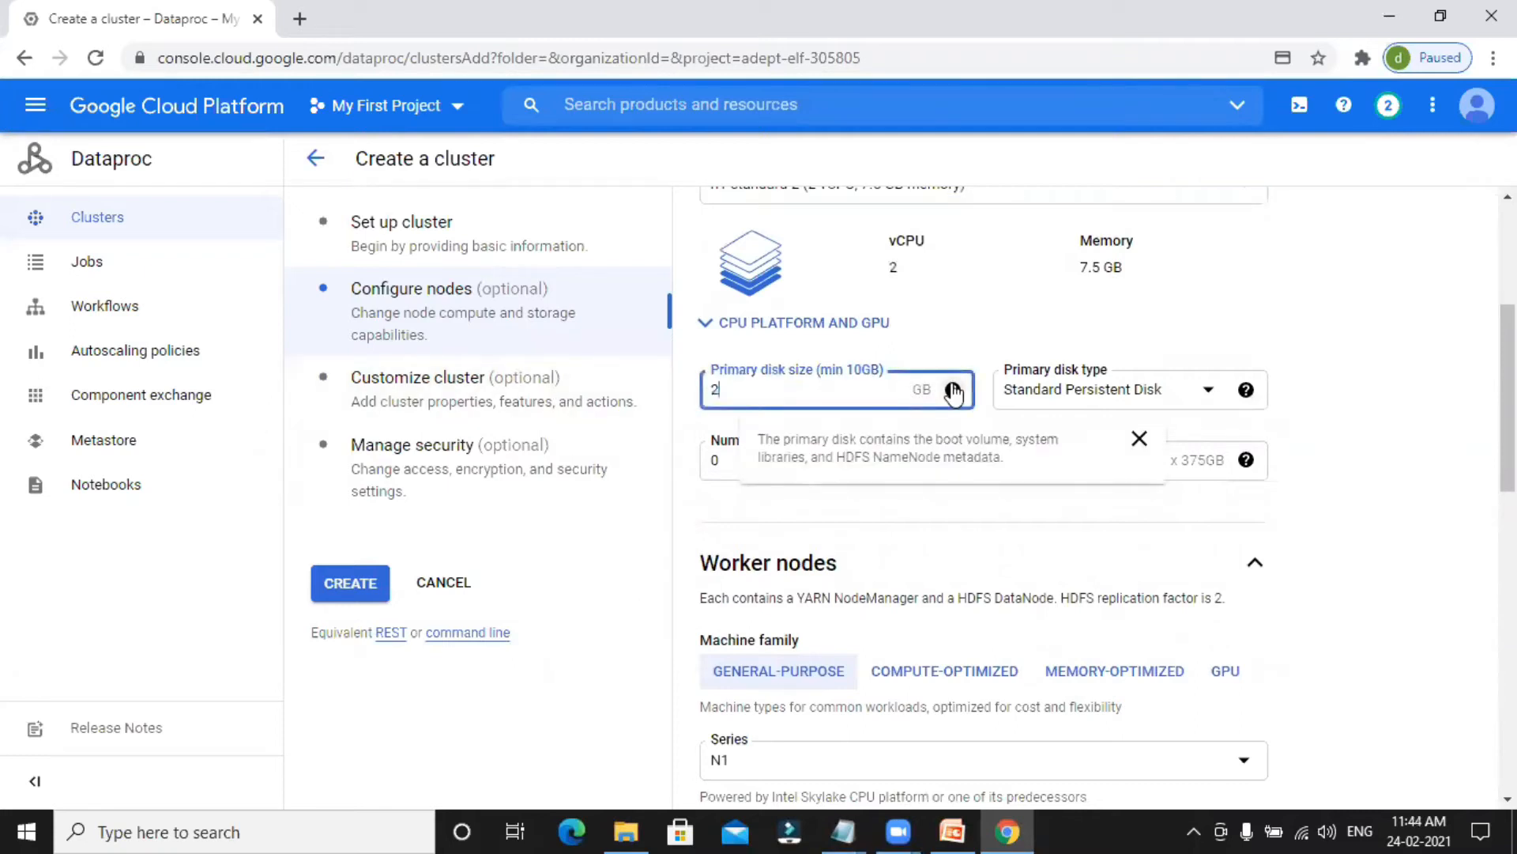
{"action": "type", "text": "00"}
{"action": "left_click", "coordinate": [1272, 313]}
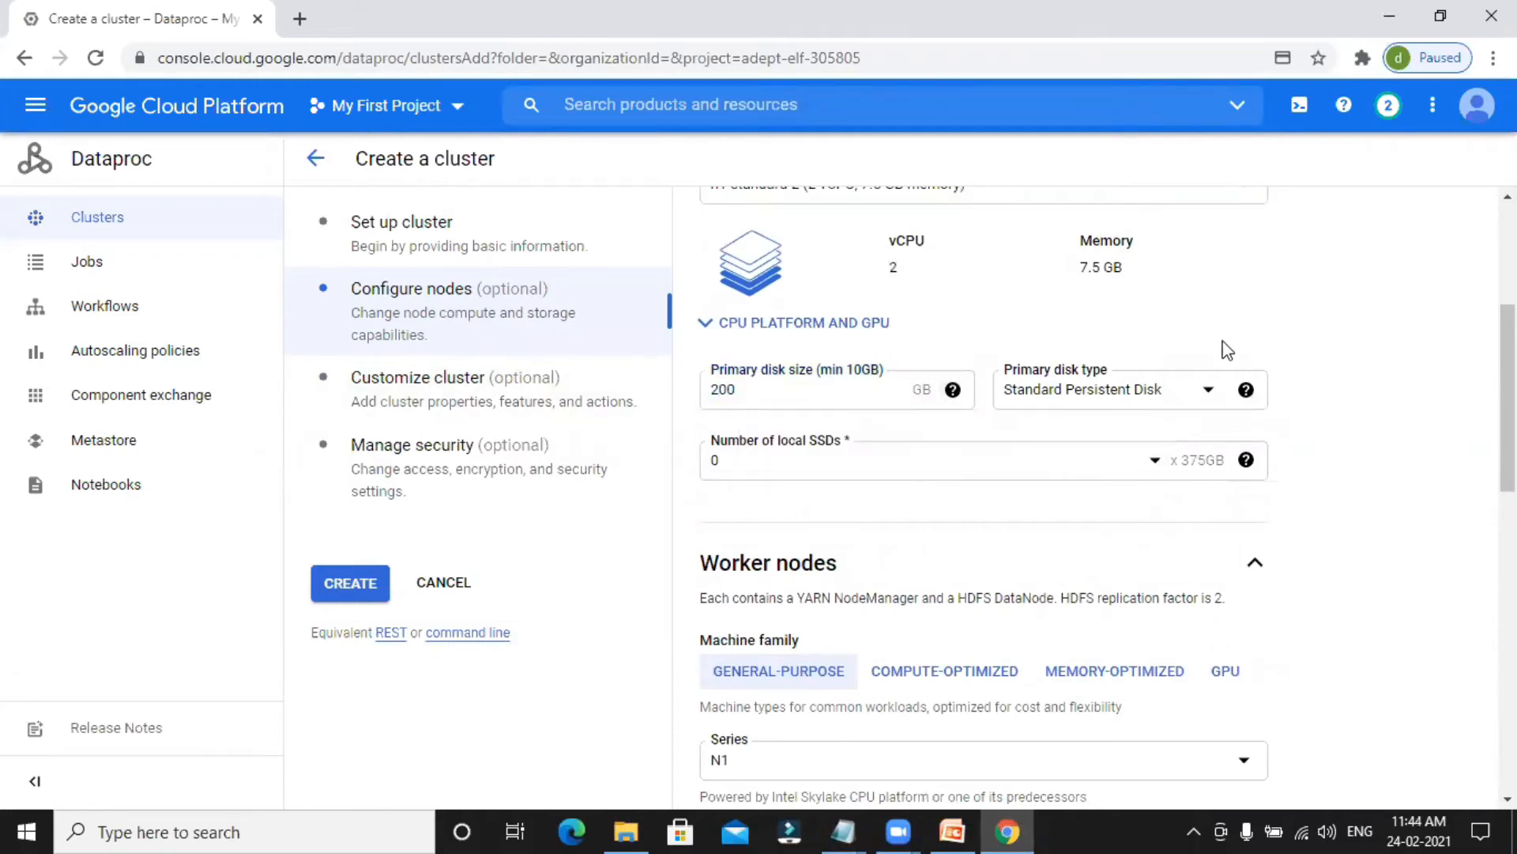
Set the worker nodes' machine type to n1-standard-2 (2 vCPU, 7.5 GB memory).
{"action": "scroll", "coordinate": [774, 456], "scroll_direction": "down", "scroll_amount": 1}
{"action": "scroll", "coordinate": [774, 457], "scroll_direction": "down", "scroll_amount": 2}
{"action": "scroll", "coordinate": [802, 535], "scroll_direction": "down", "scroll_amount": 1}
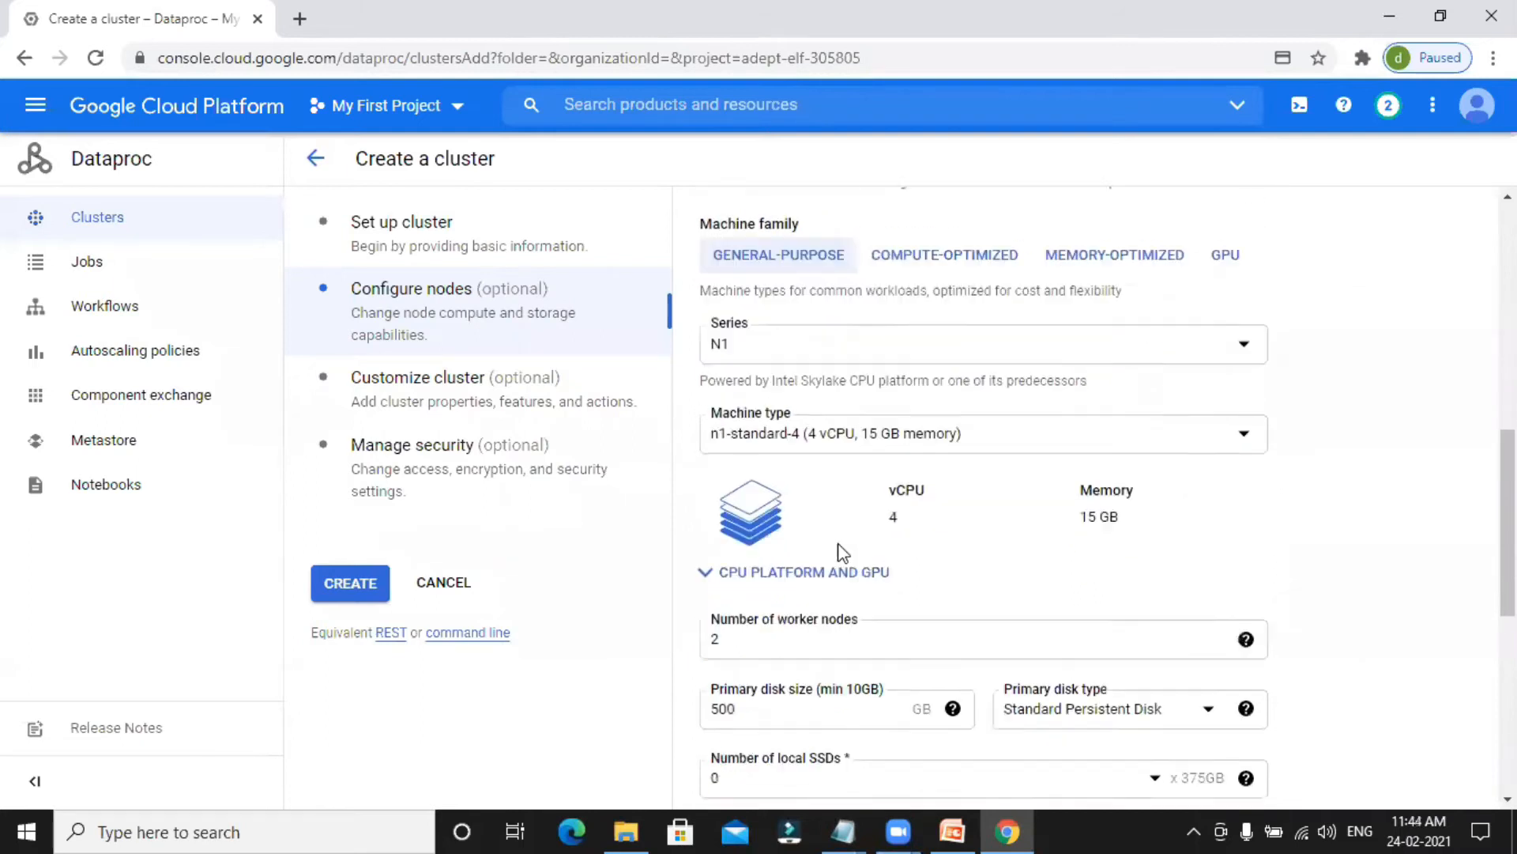
{"action": "left_click", "coordinate": [897, 415]}
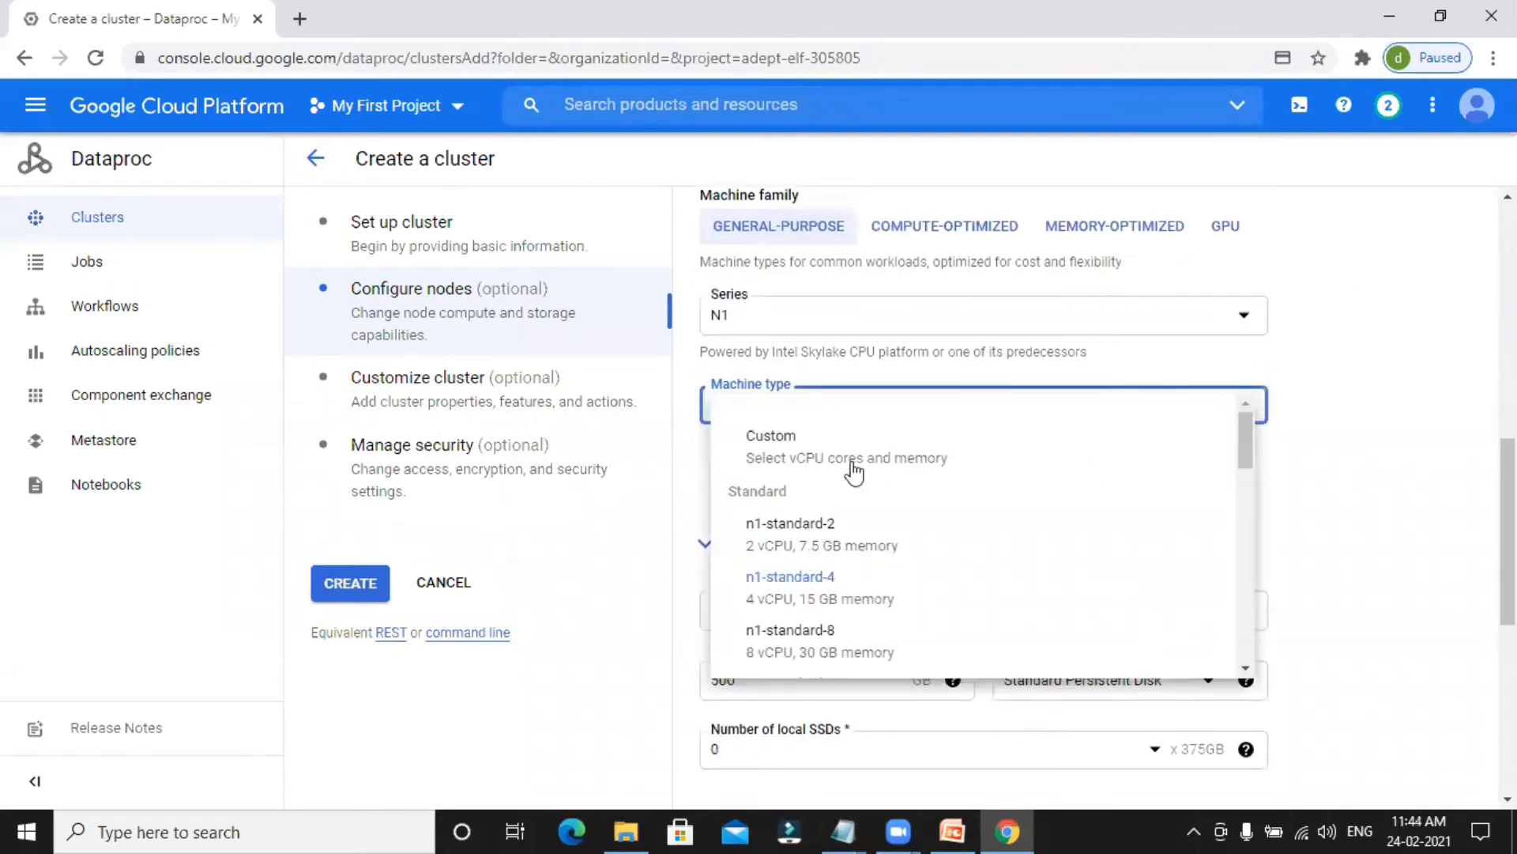
{"action": "left_click", "coordinate": [808, 548]}
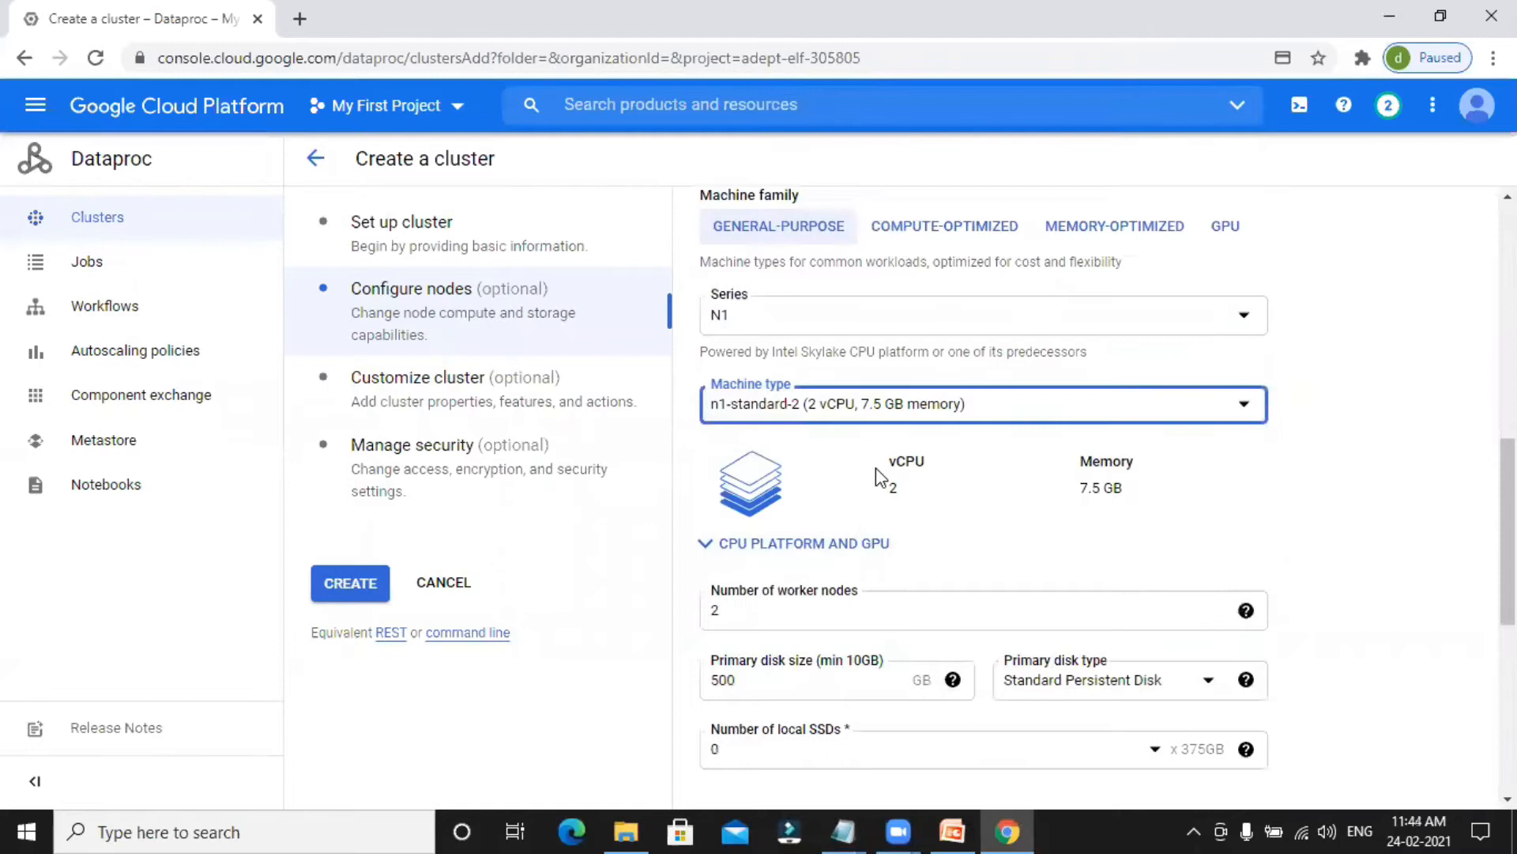
Keep 2 worker nodes and set their primary disk size to 200 GB.
{"action": "scroll", "coordinate": [884, 486], "scroll_direction": "down", "scroll_amount": 1}
{"action": "scroll", "coordinate": [1009, 509], "scroll_direction": "down", "scroll_amount": 2}
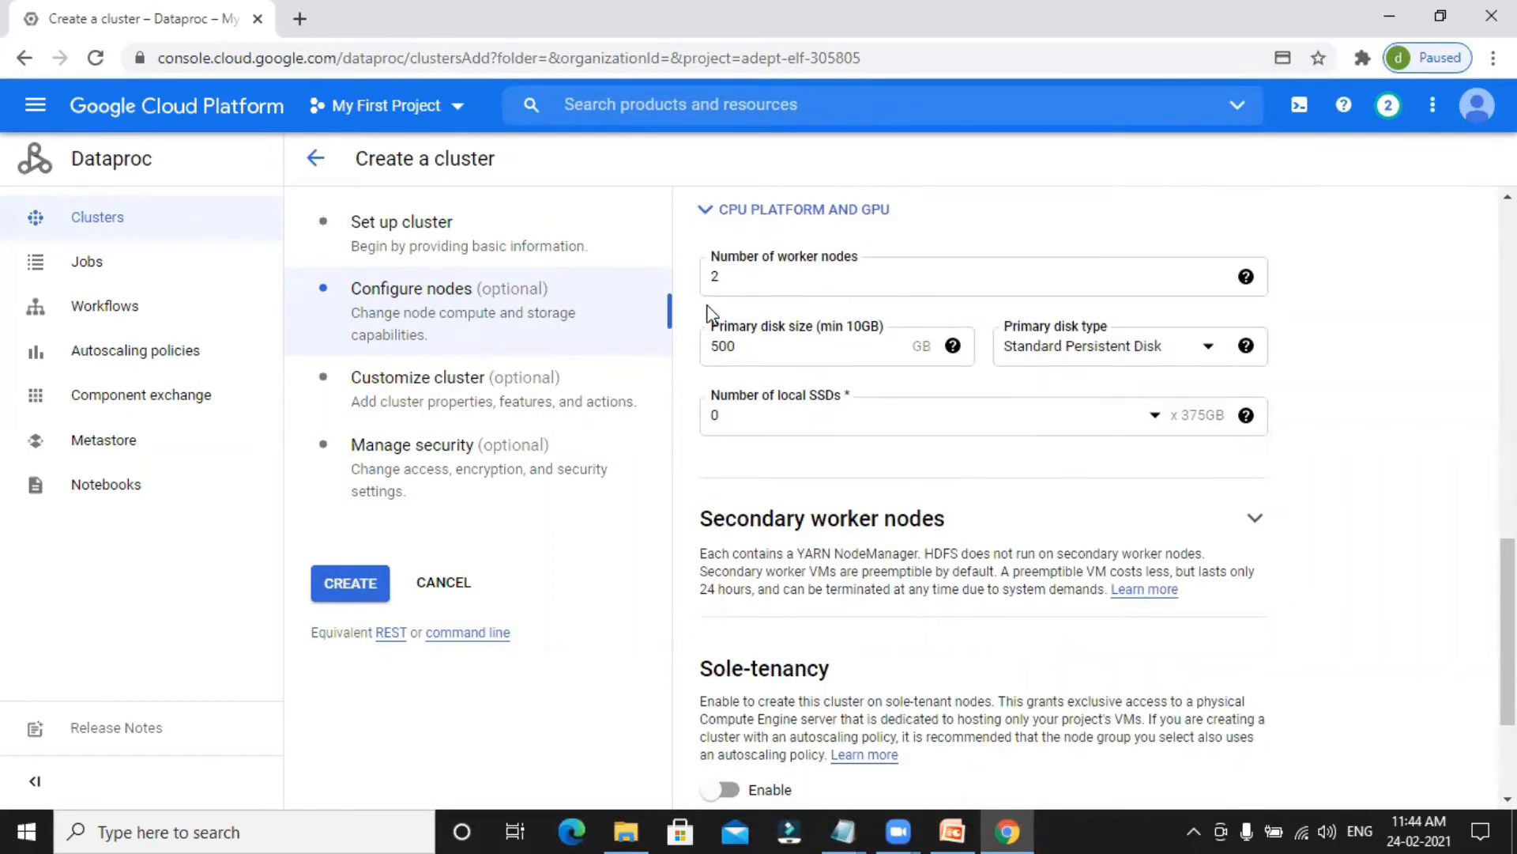
{"action": "left_click", "coordinate": [725, 286]}
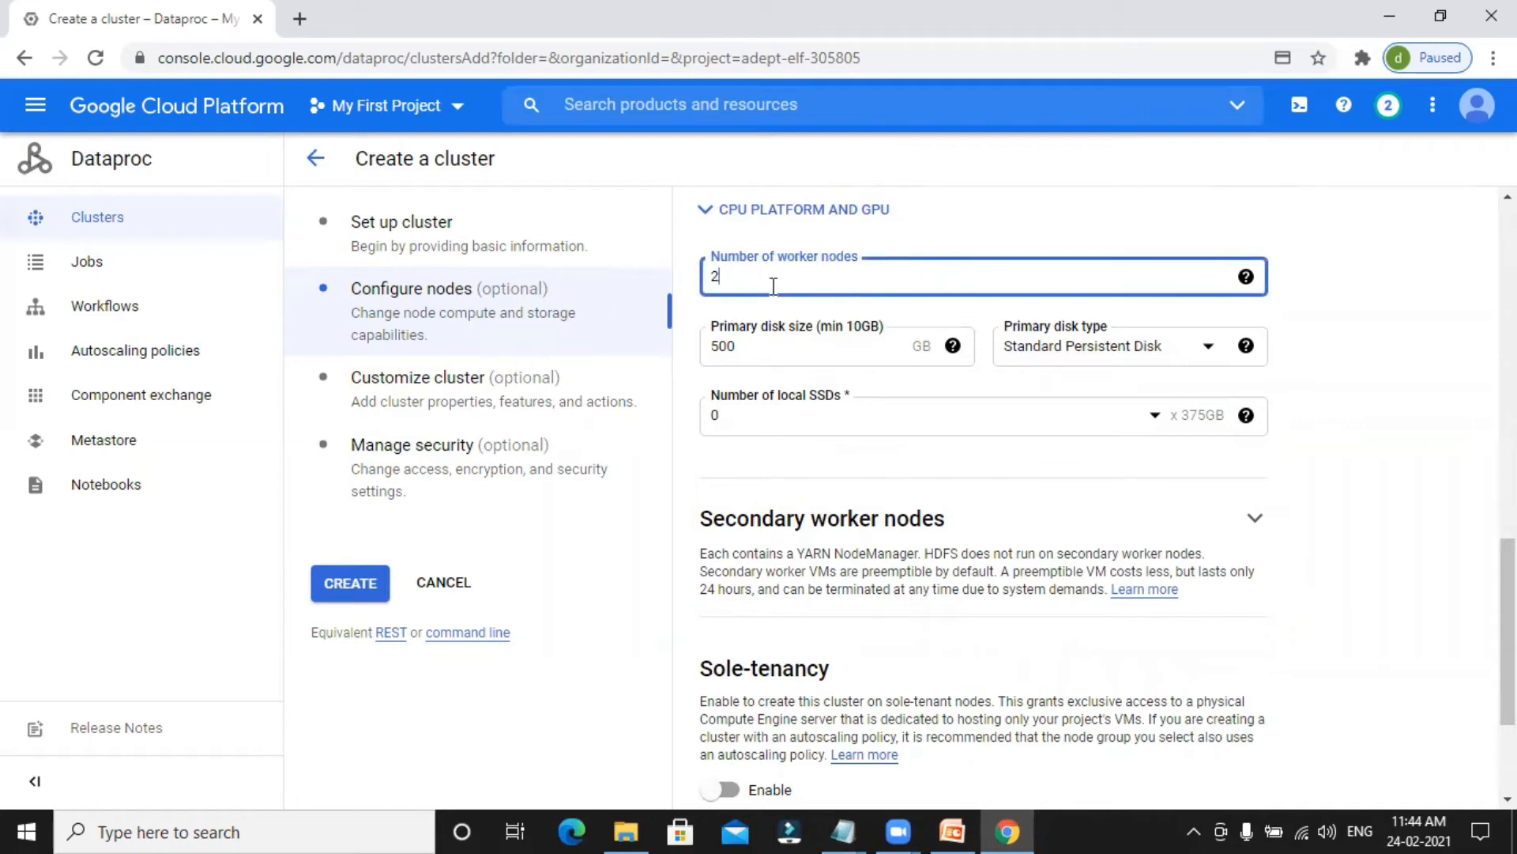
{"action": "key", "text": "Tab"}
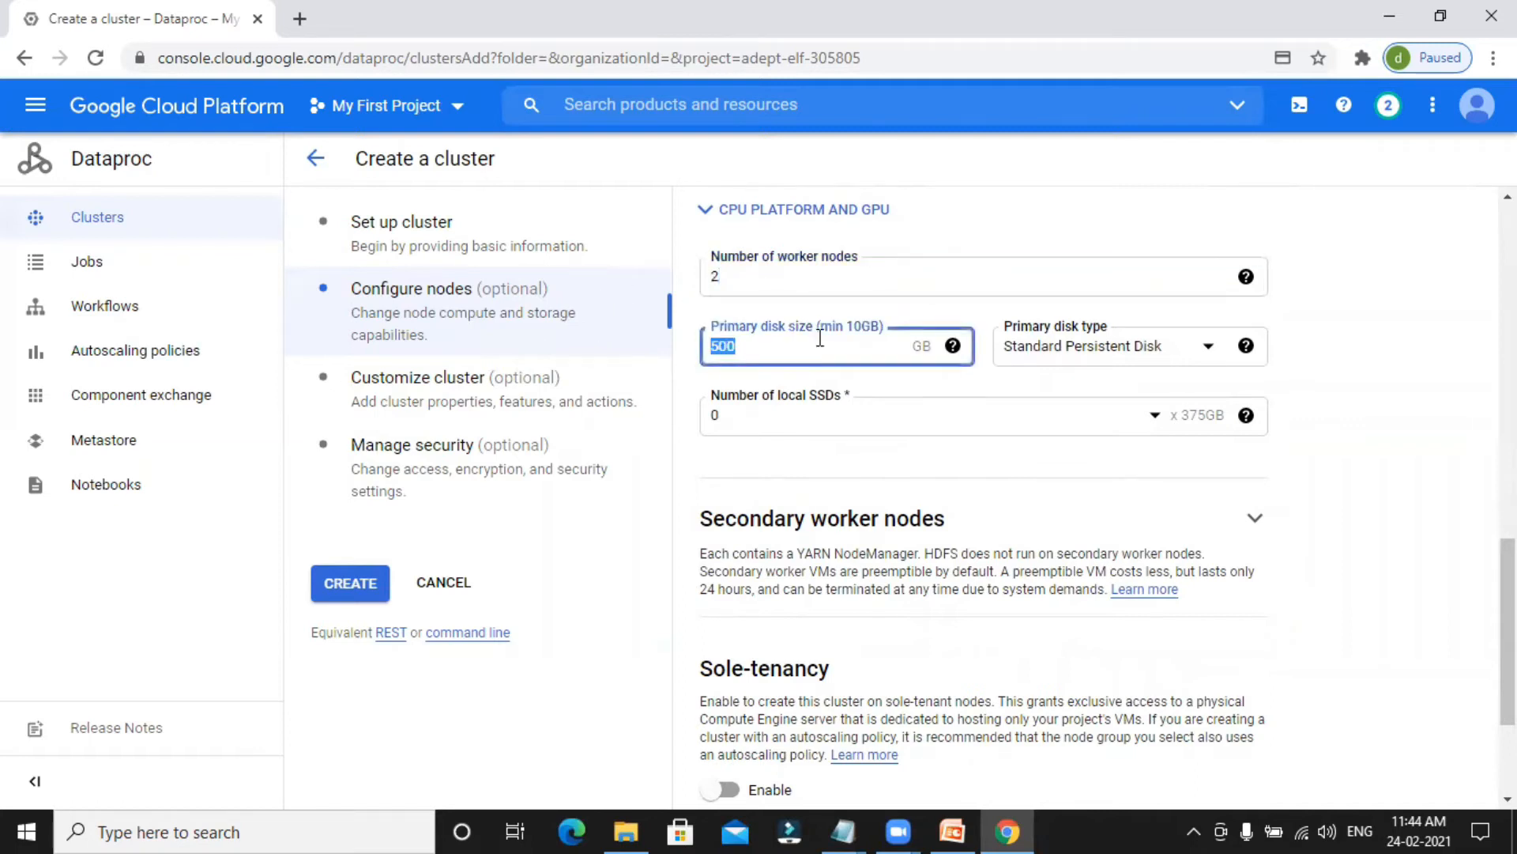
{"action": "type", "text": "200"}
Proceed to the security settings, keep the Google-managed encryption key, and create the cluster.
{"action": "scroll", "coordinate": [968, 466], "scroll_direction": "down", "scroll_amount": 1}
{"action": "left_click", "coordinate": [577, 436]}
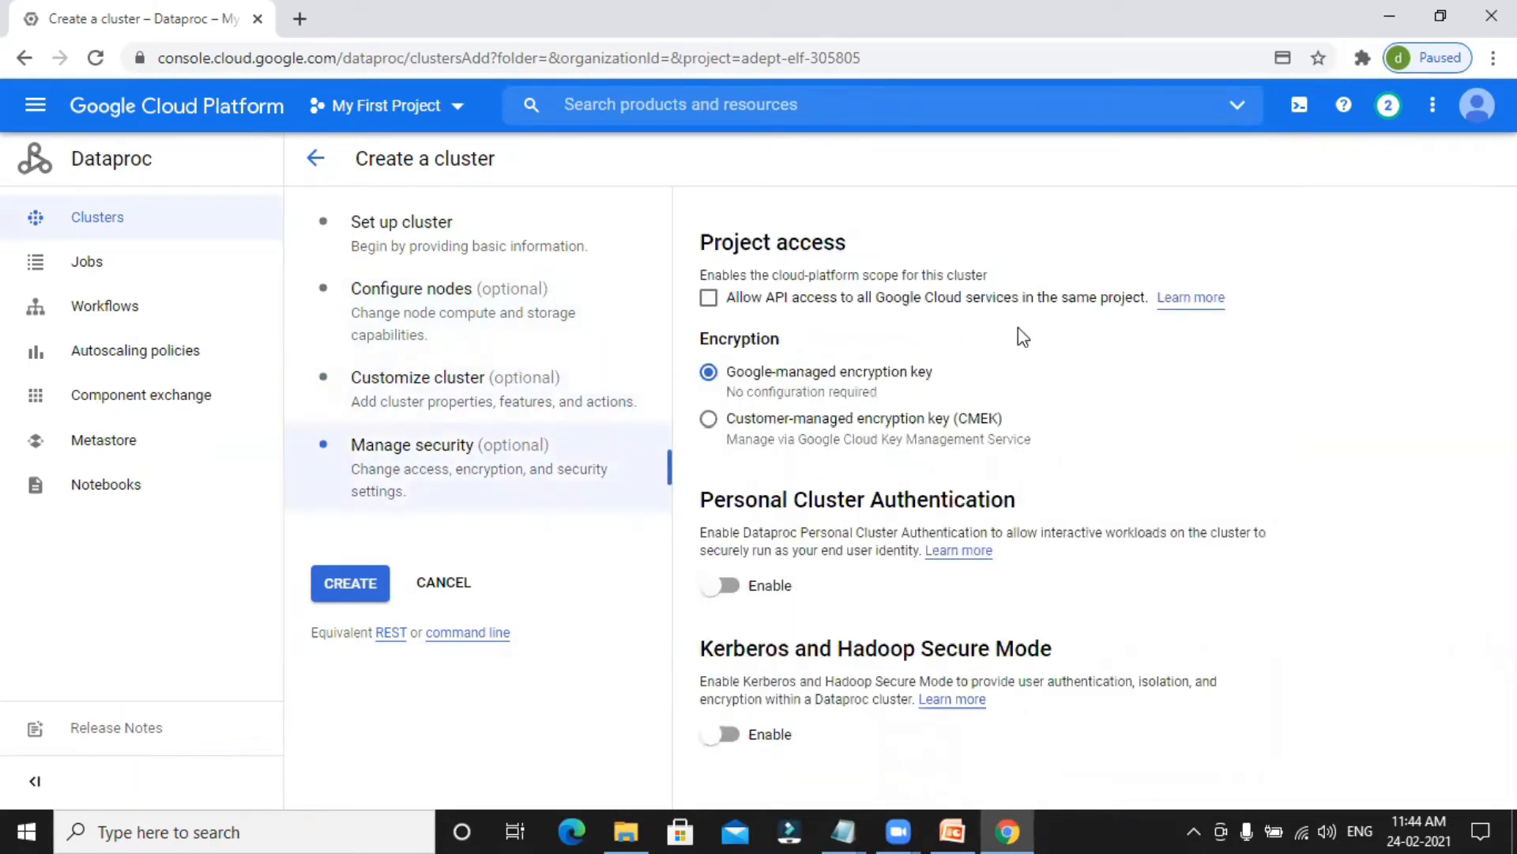
{"action": "left_click", "coordinate": [352, 586]}
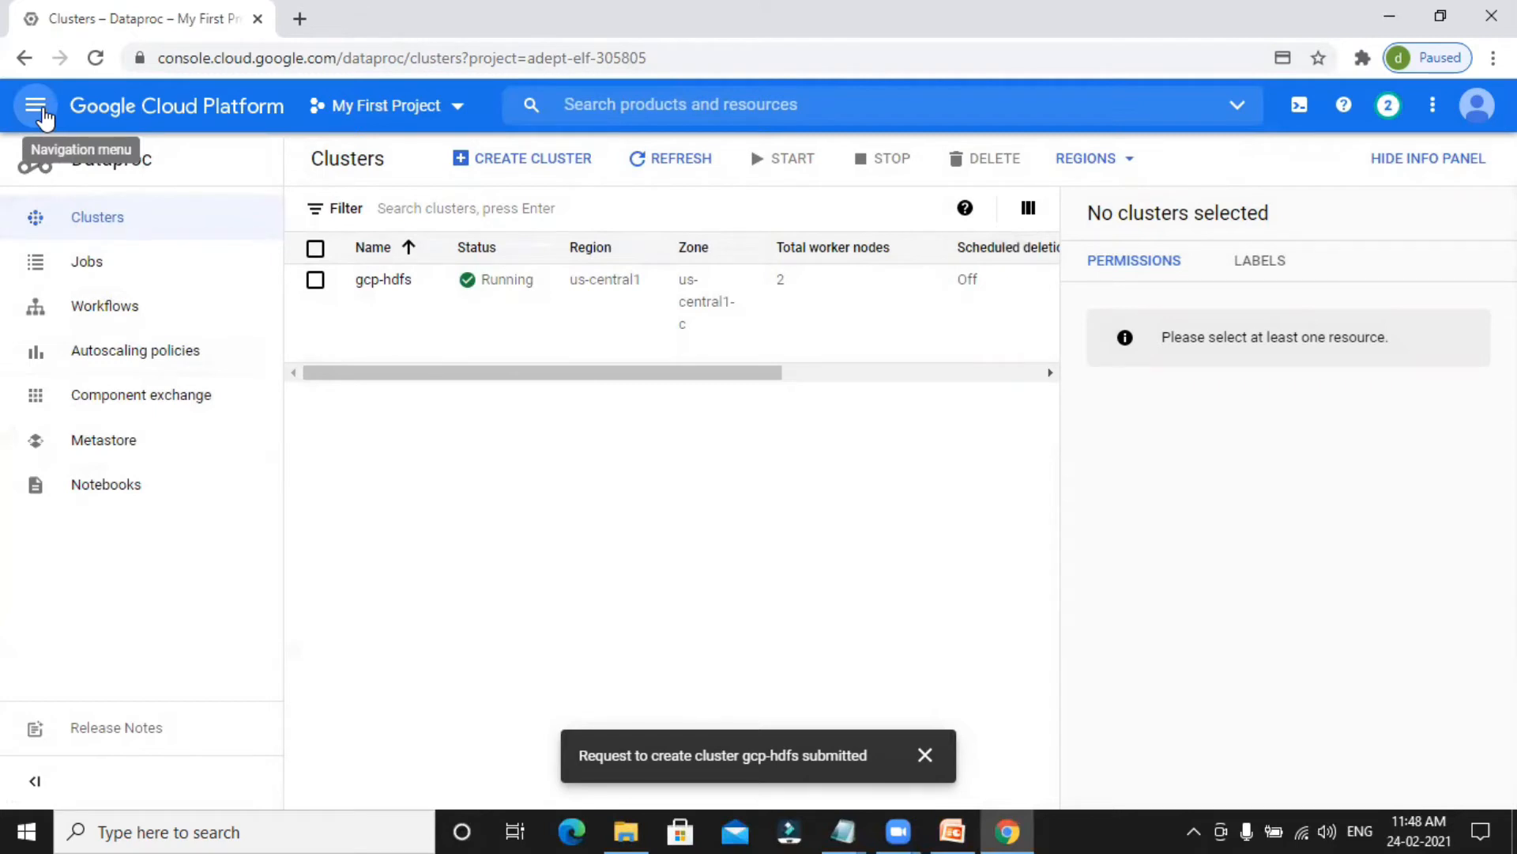
Go to the Cloud Storage browser and start creating a bucket.
{"action": "left_click", "coordinate": [43, 117]}
{"action": "scroll", "coordinate": [112, 397], "scroll_direction": "down", "scroll_amount": 4}
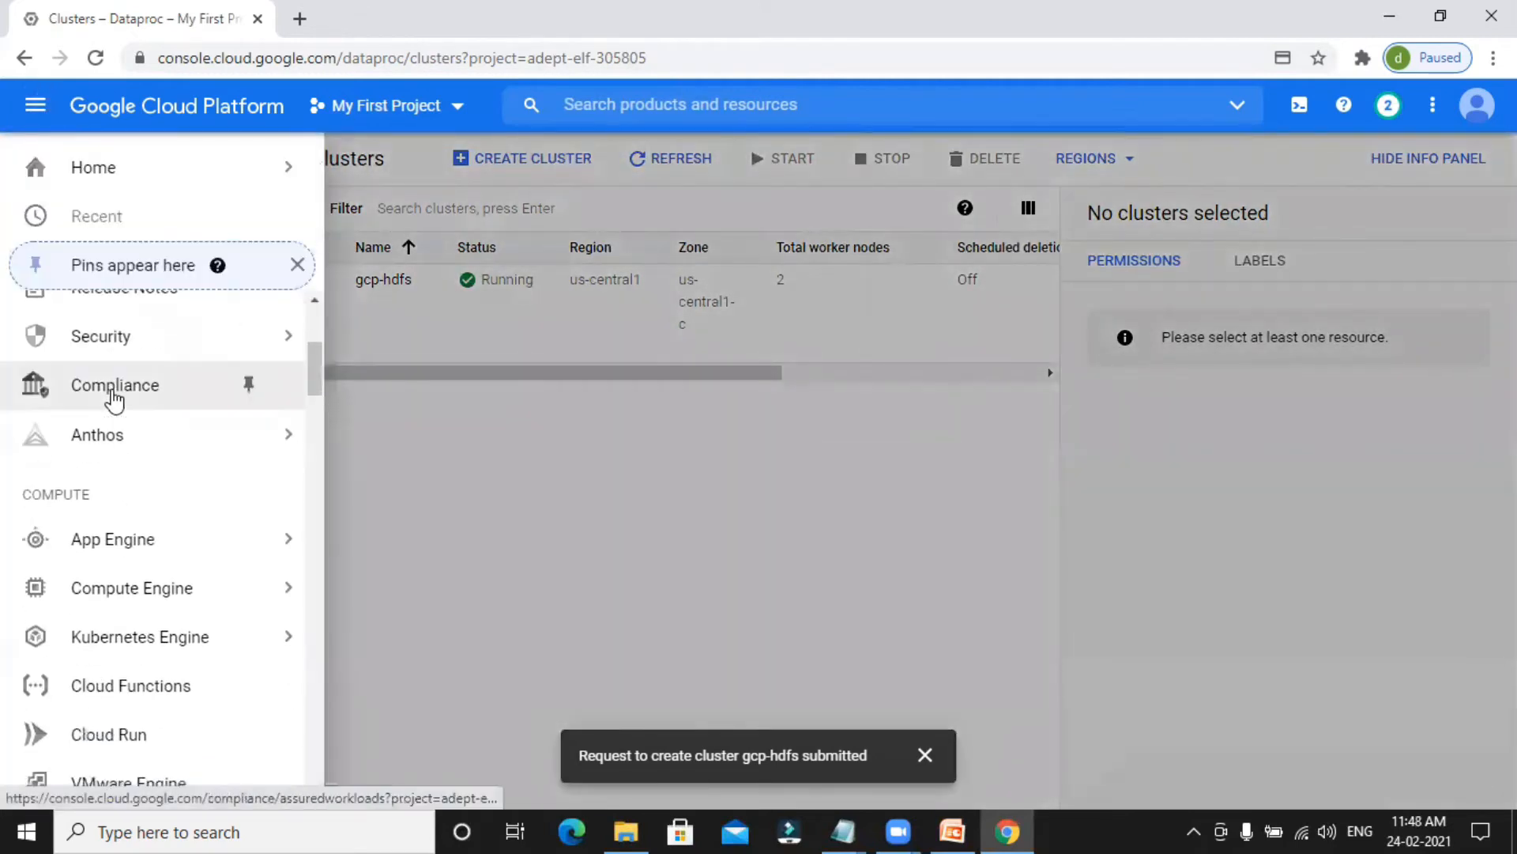
{"action": "scroll", "coordinate": [115, 399], "scroll_direction": "down", "scroll_amount": 4}
{"action": "mouse_move", "coordinate": [101, 523]}
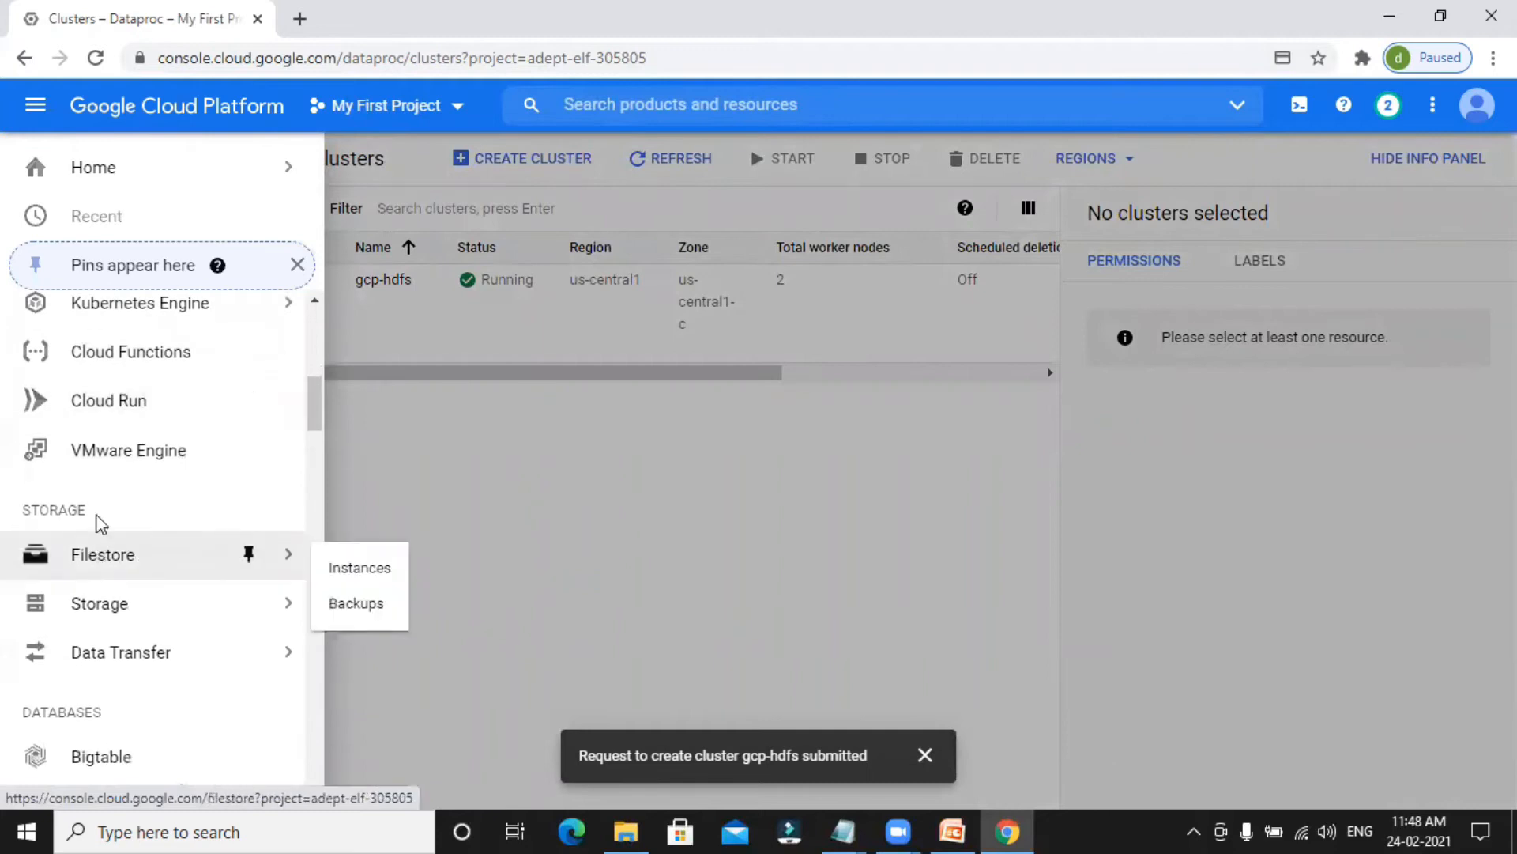
{"action": "mouse_move", "coordinate": [102, 619]}
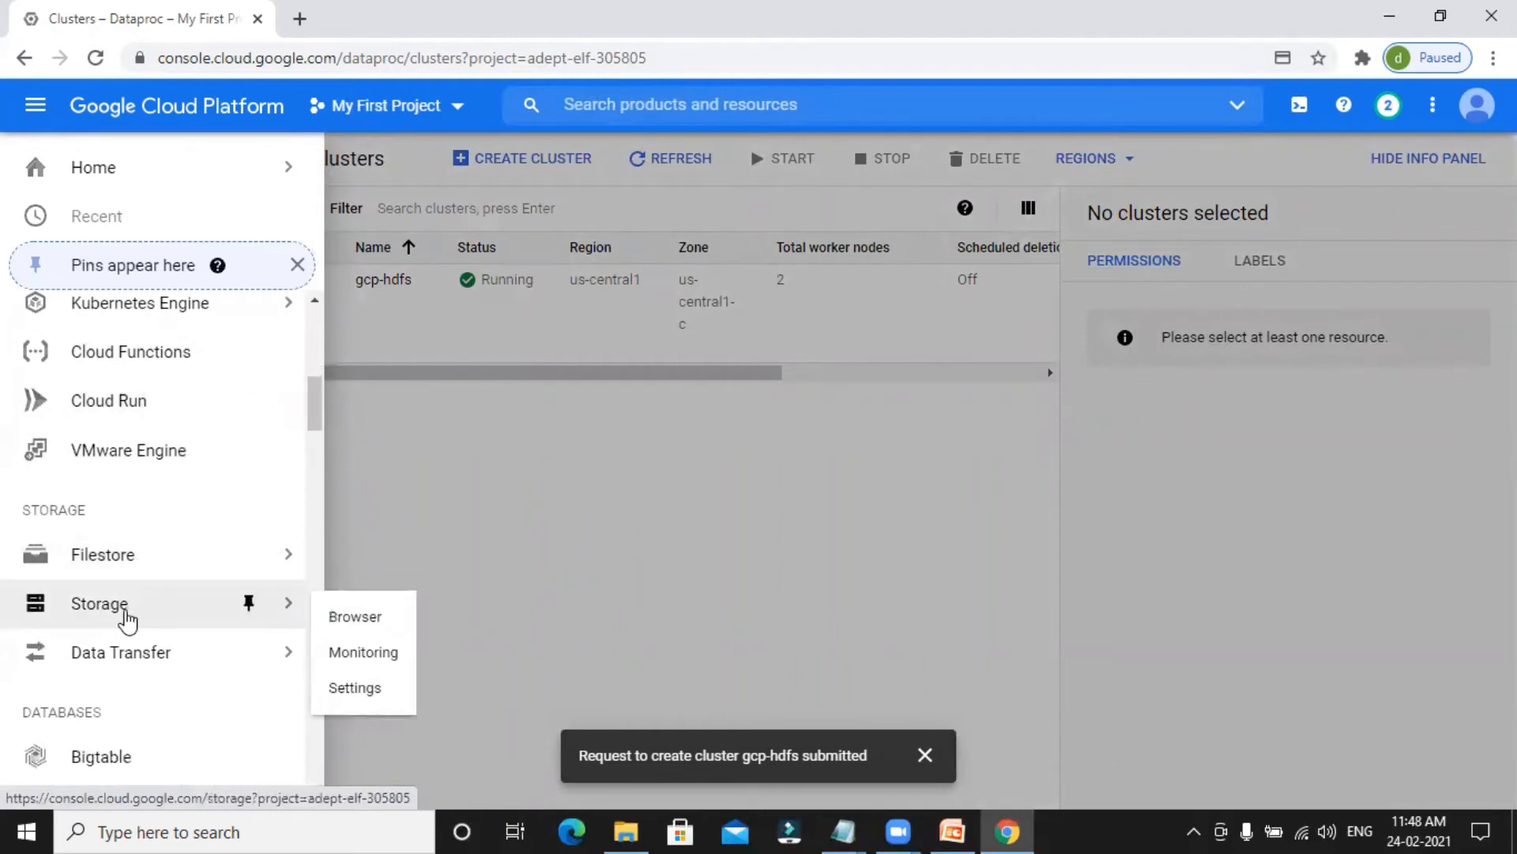
{"action": "left_click", "coordinate": [112, 621]}
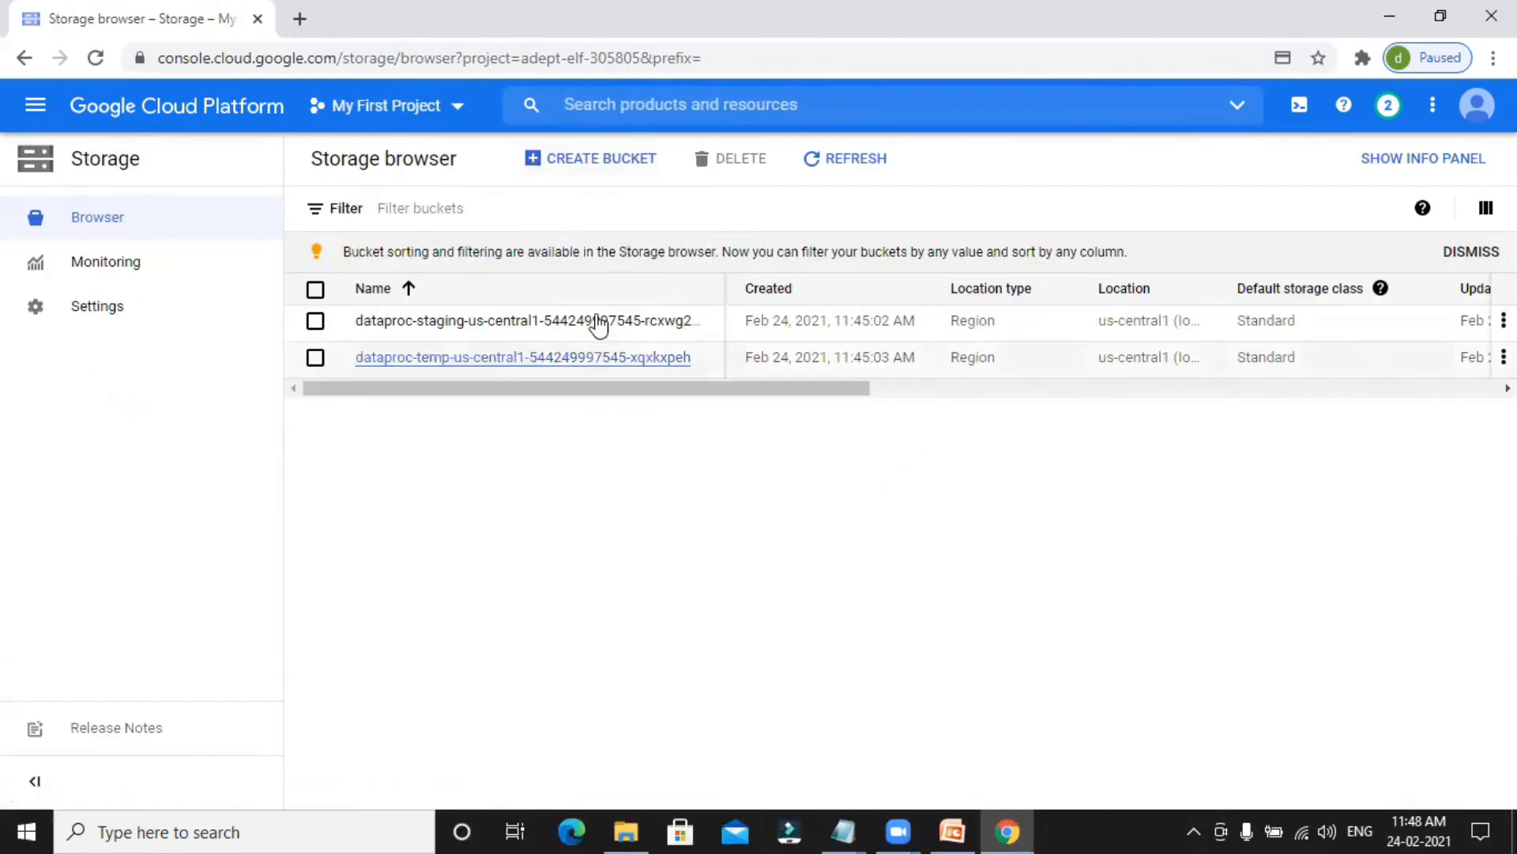
{"action": "left_click", "coordinate": [572, 175]}
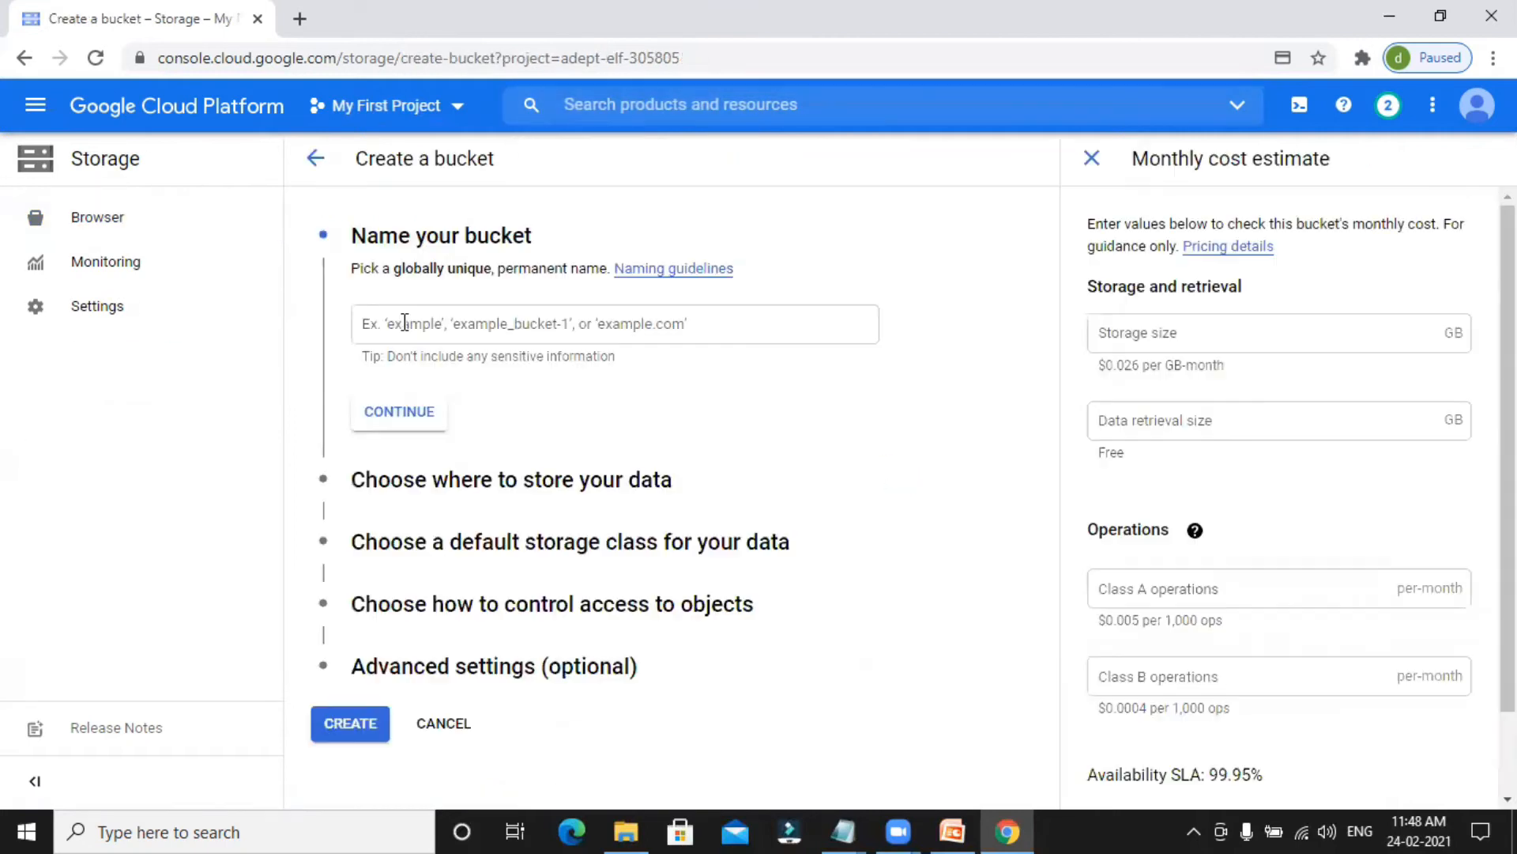
Try to name the bucket dtabkt.
{"action": "left_click", "coordinate": [486, 324]}
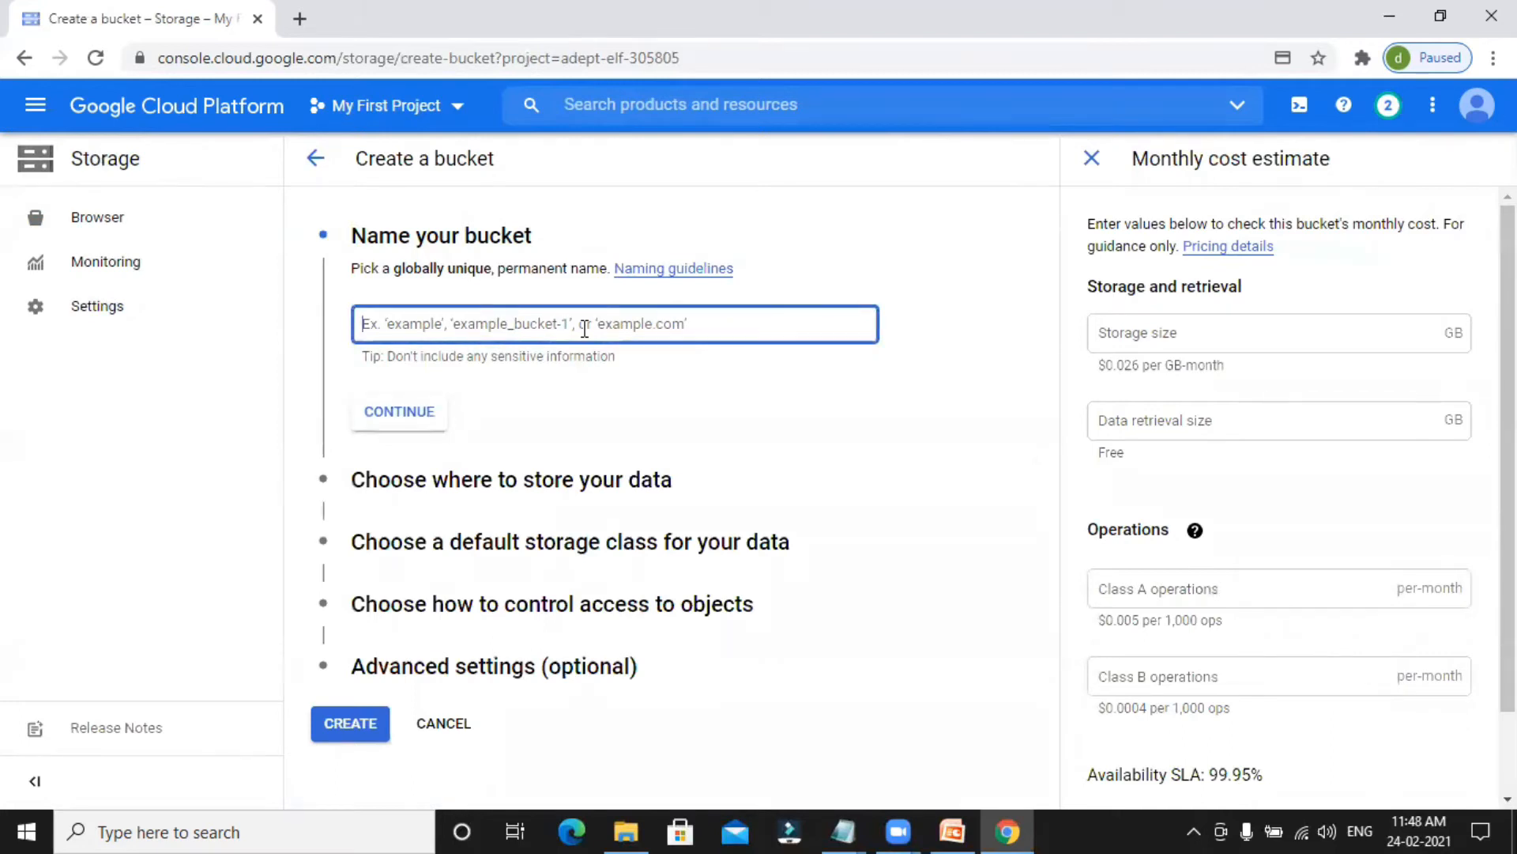
{"action": "left_click_drag", "start_coordinate": [492, 269], "coordinate": [396, 261]}
{"action": "left_click", "coordinate": [371, 205]}
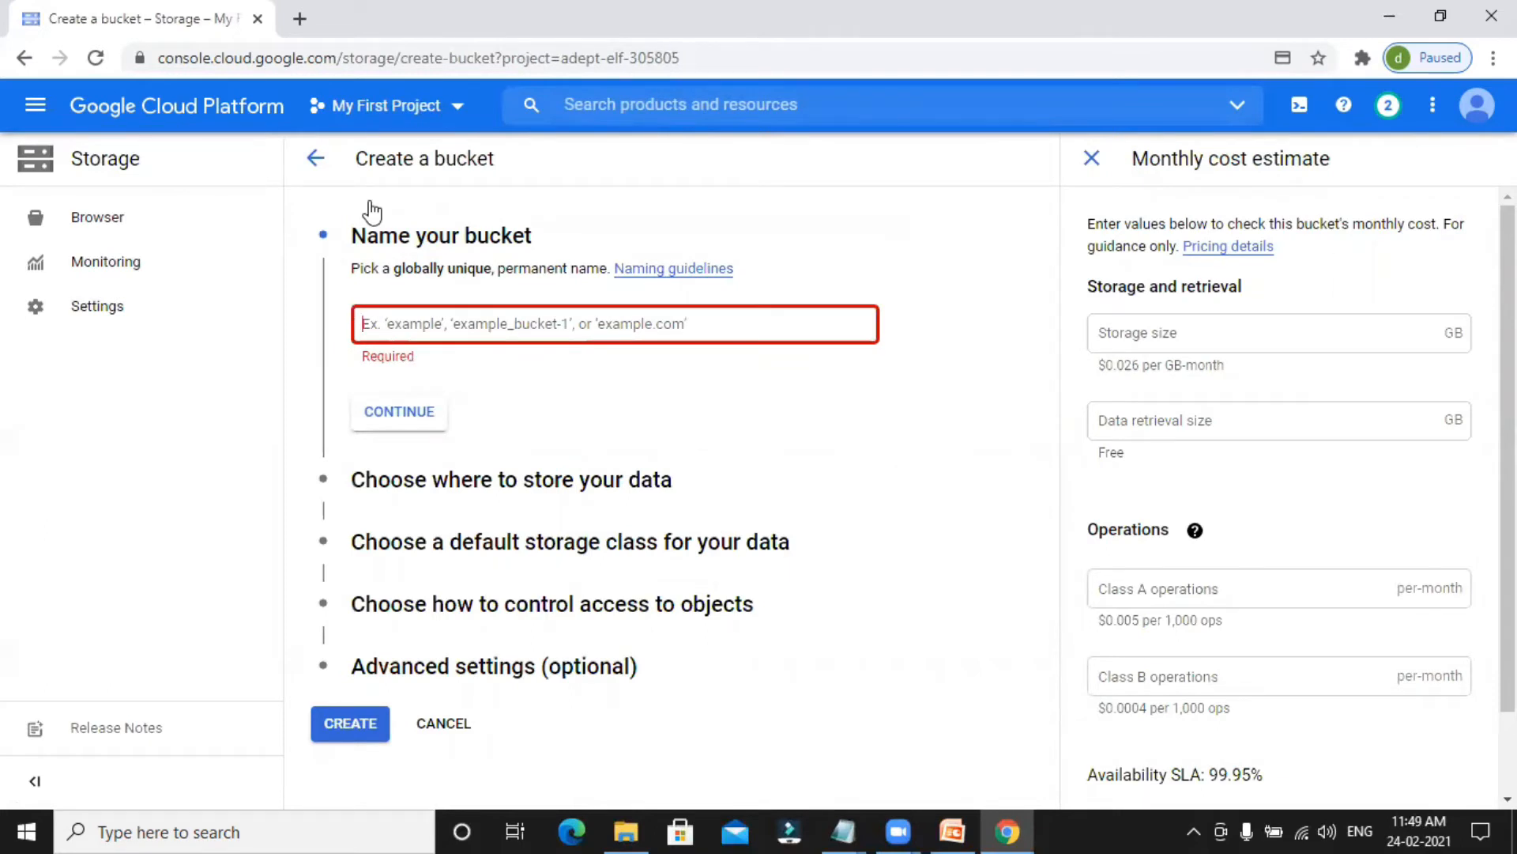
{"action": "type", "text": "dta"}
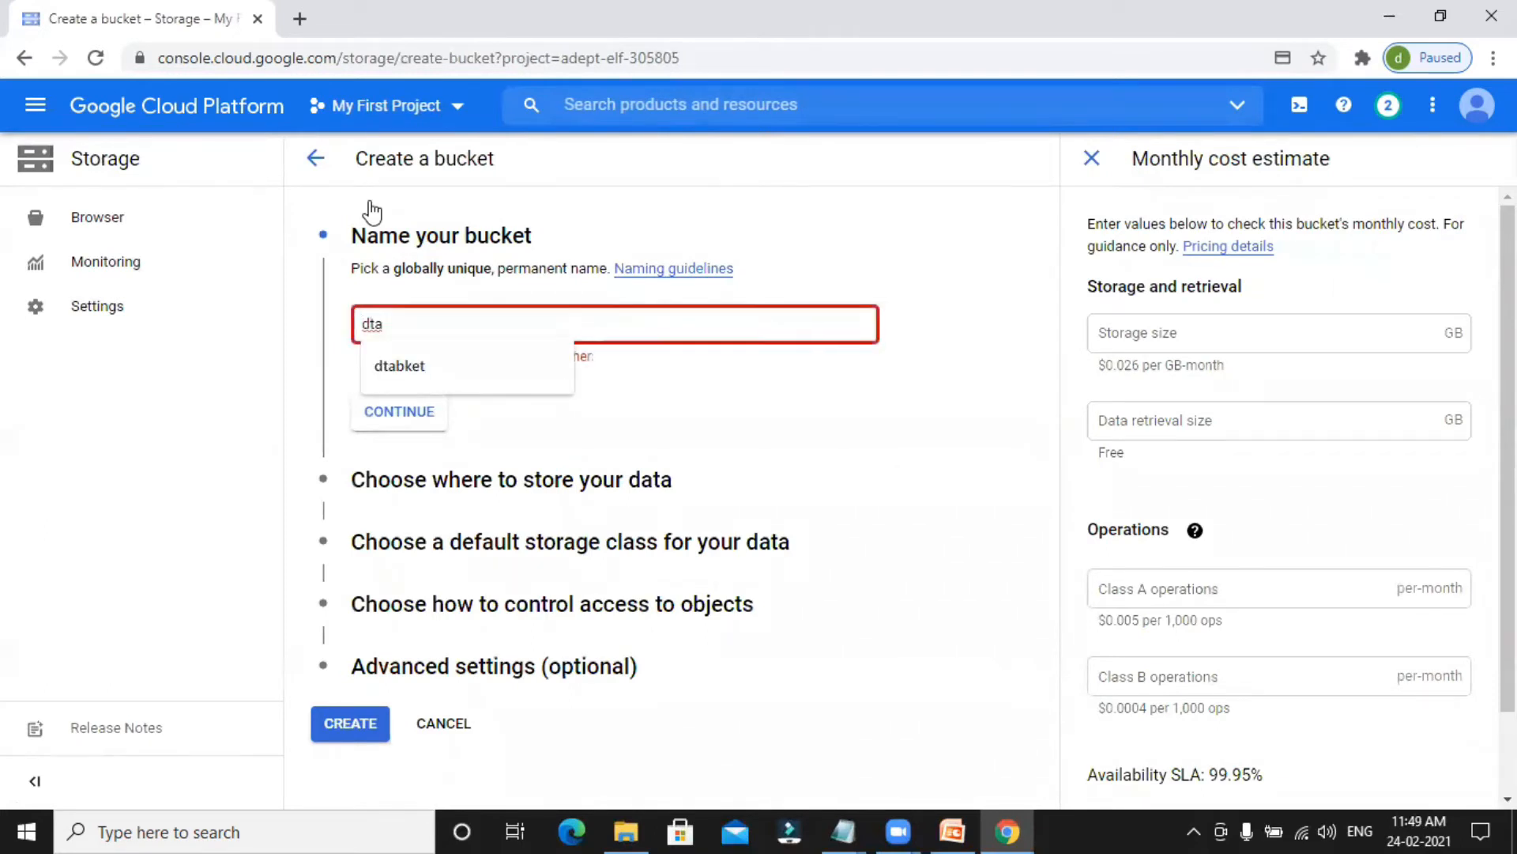
{"action": "type", "text": "bkt"}
{"action": "key", "text": "Tab"}
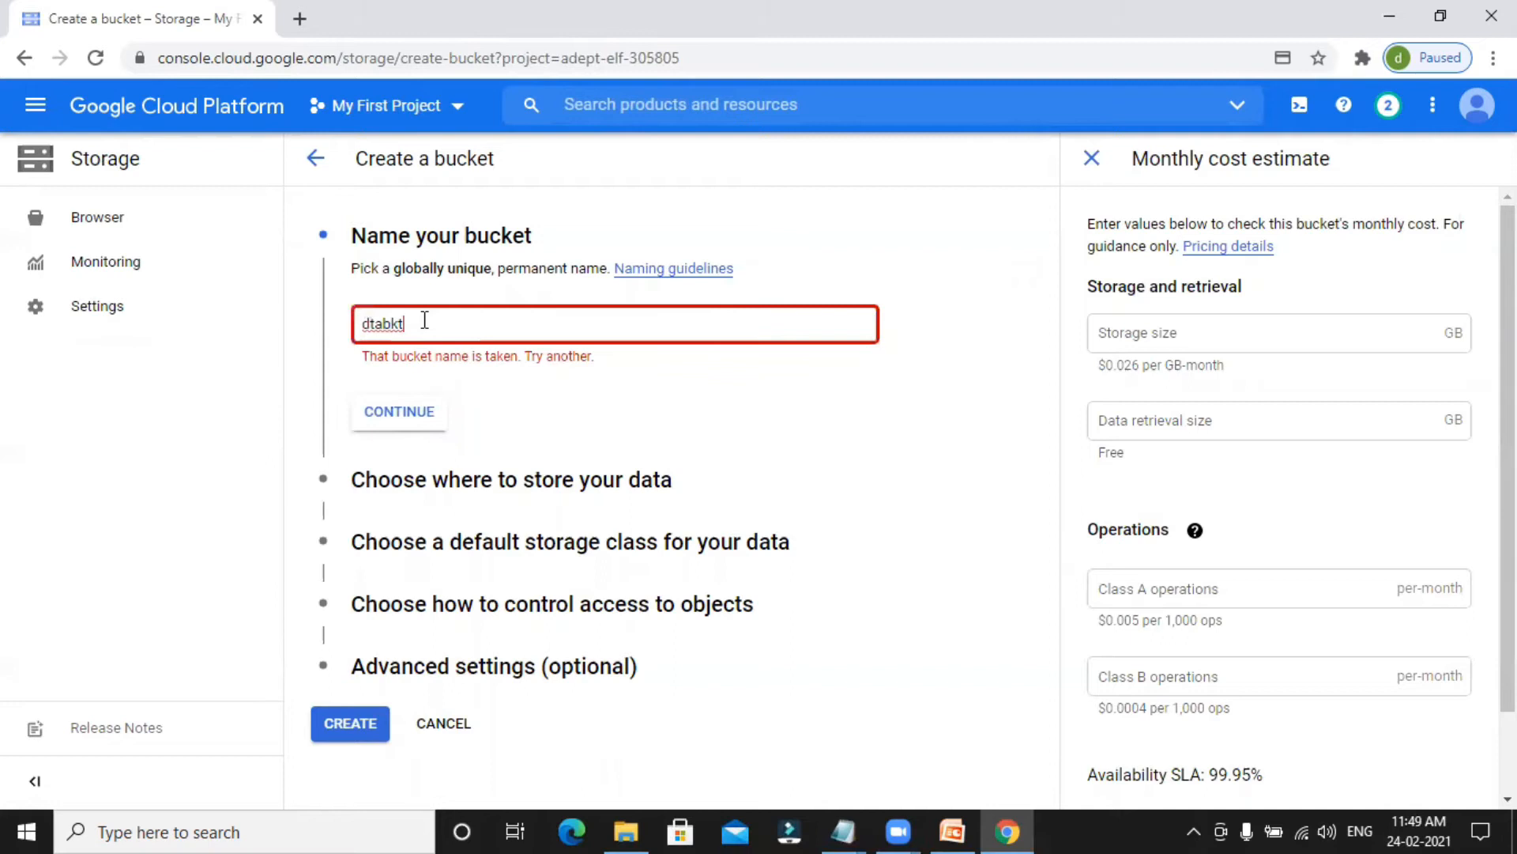
Name the bucket myhdfsbuc and continue to the data location settings.
{"action": "left_click_drag", "start_coordinate": [409, 319], "coordinate": [348, 324]}
{"action": "type", "text": "data"}
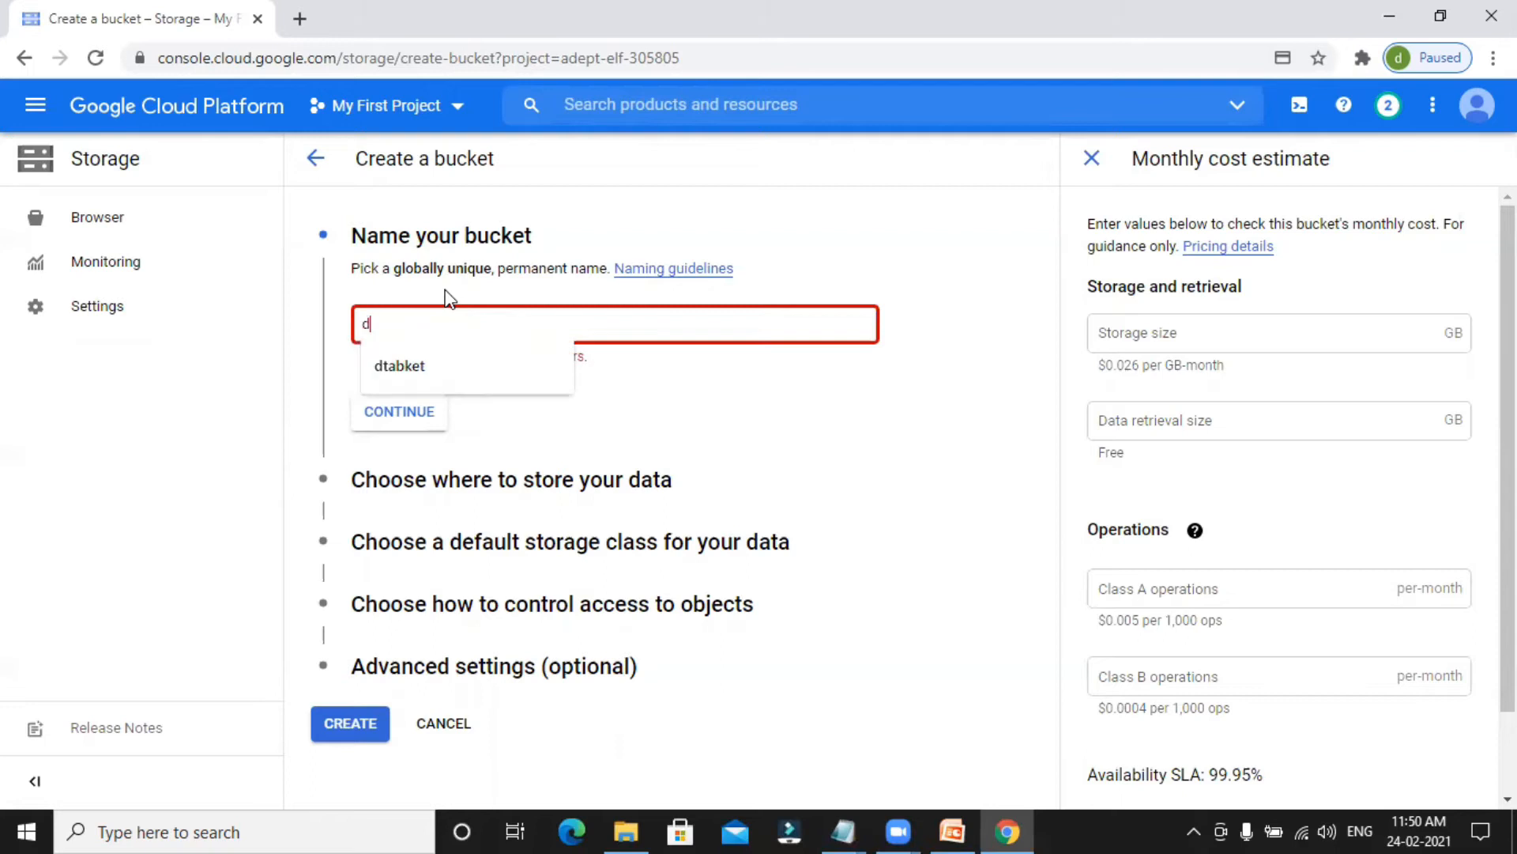
{"action": "key", "text": "BackSpace"}
{"action": "key", "text": "BackSpace"}
{"action": "key", "text": "BackSpace"}
{"action": "key", "text": "BackSpace"}
{"action": "type", "text": "hdfs"}
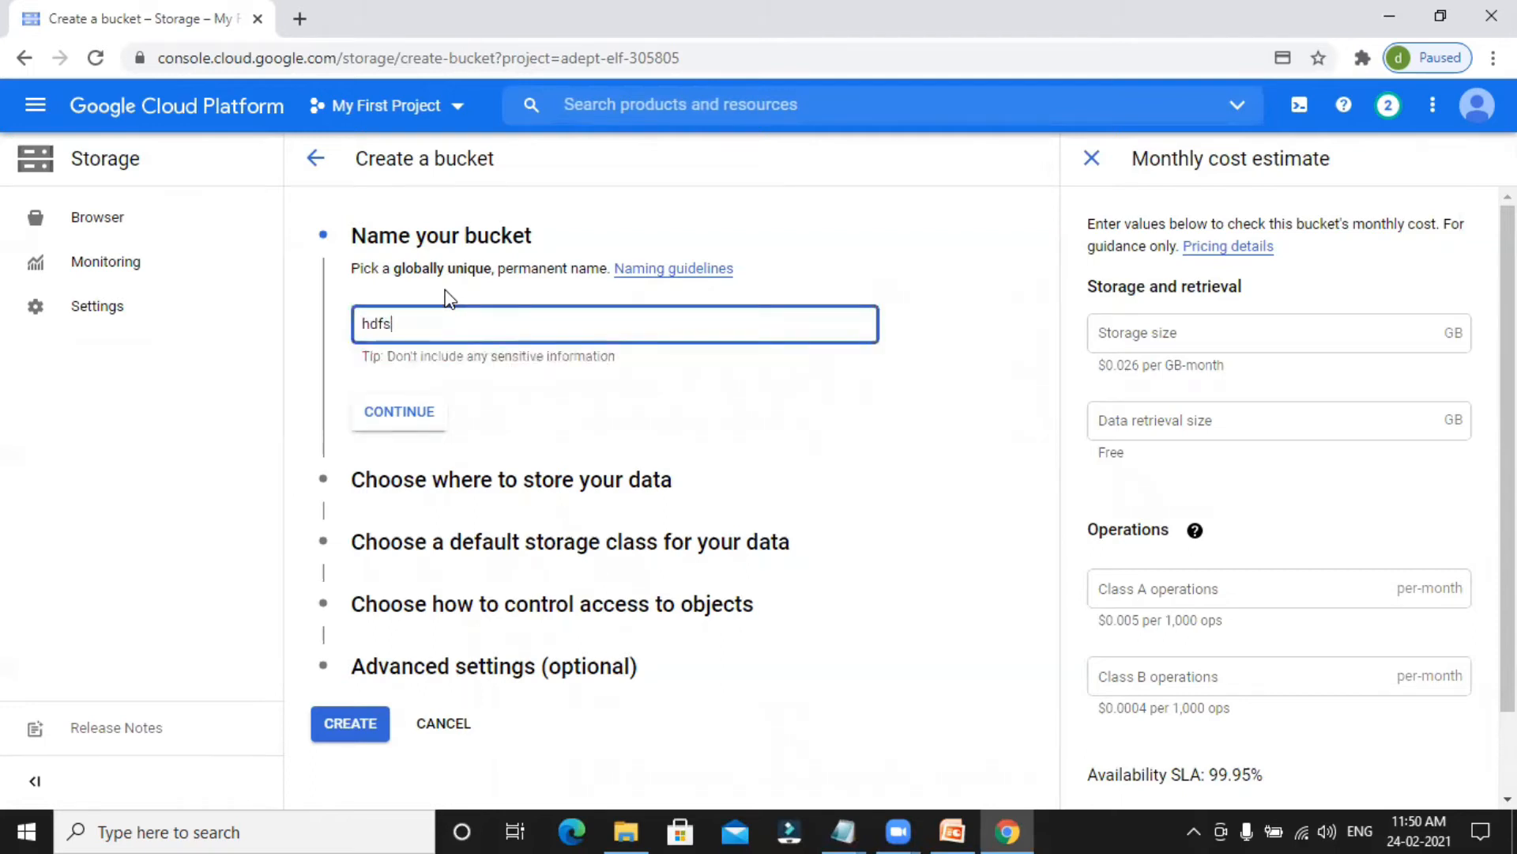
{"action": "type", "text": "buck"}
{"action": "key", "text": "Home"}
{"action": "type", "text": "my"}
{"action": "key", "text": "End"}
{"action": "type", "text": "et"}
{"action": "key", "text": "BackSpace"}
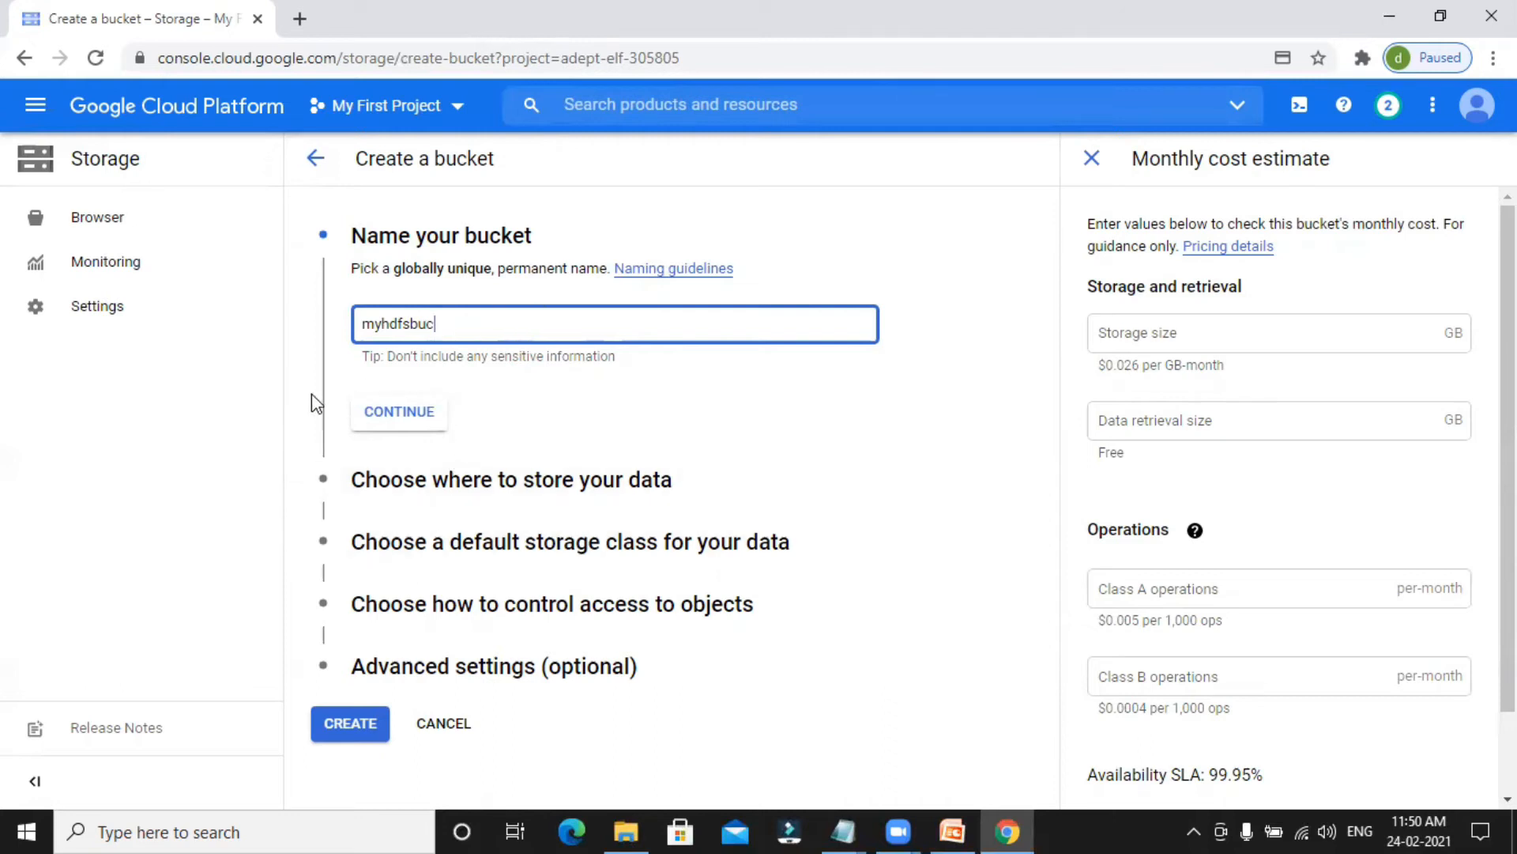
{"action": "left_click", "coordinate": [483, 405]}
{"action": "left_click", "coordinate": [392, 417]}
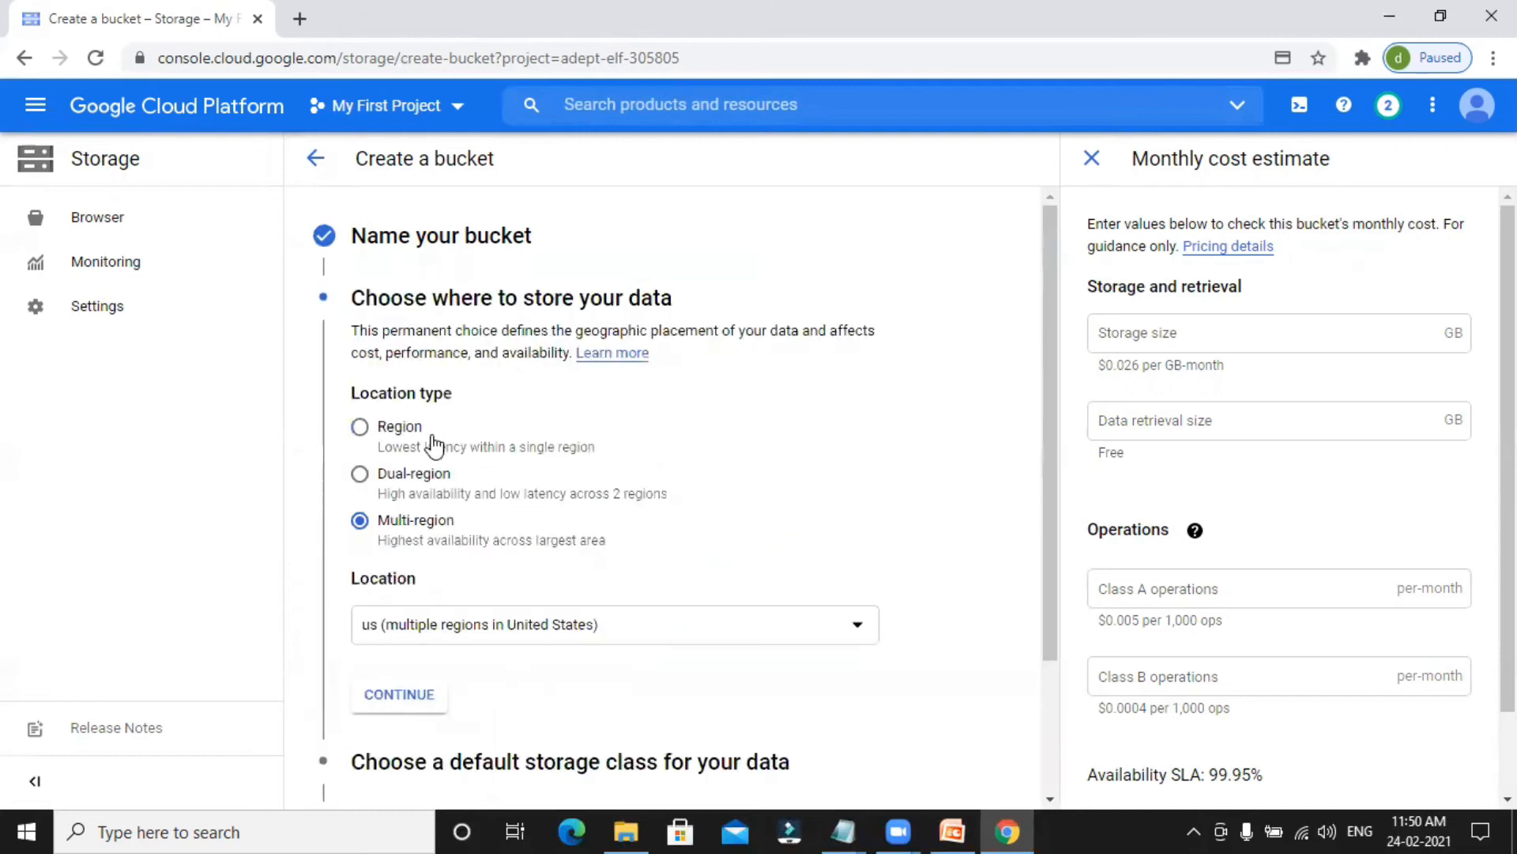
Set the bucket's location type to Region, keep the Standard storage class, and proceed to the access control settings.
{"action": "scroll", "coordinate": [427, 471], "scroll_direction": "up", "scroll_amount": 2}
{"action": "left_click", "coordinate": [360, 427]}
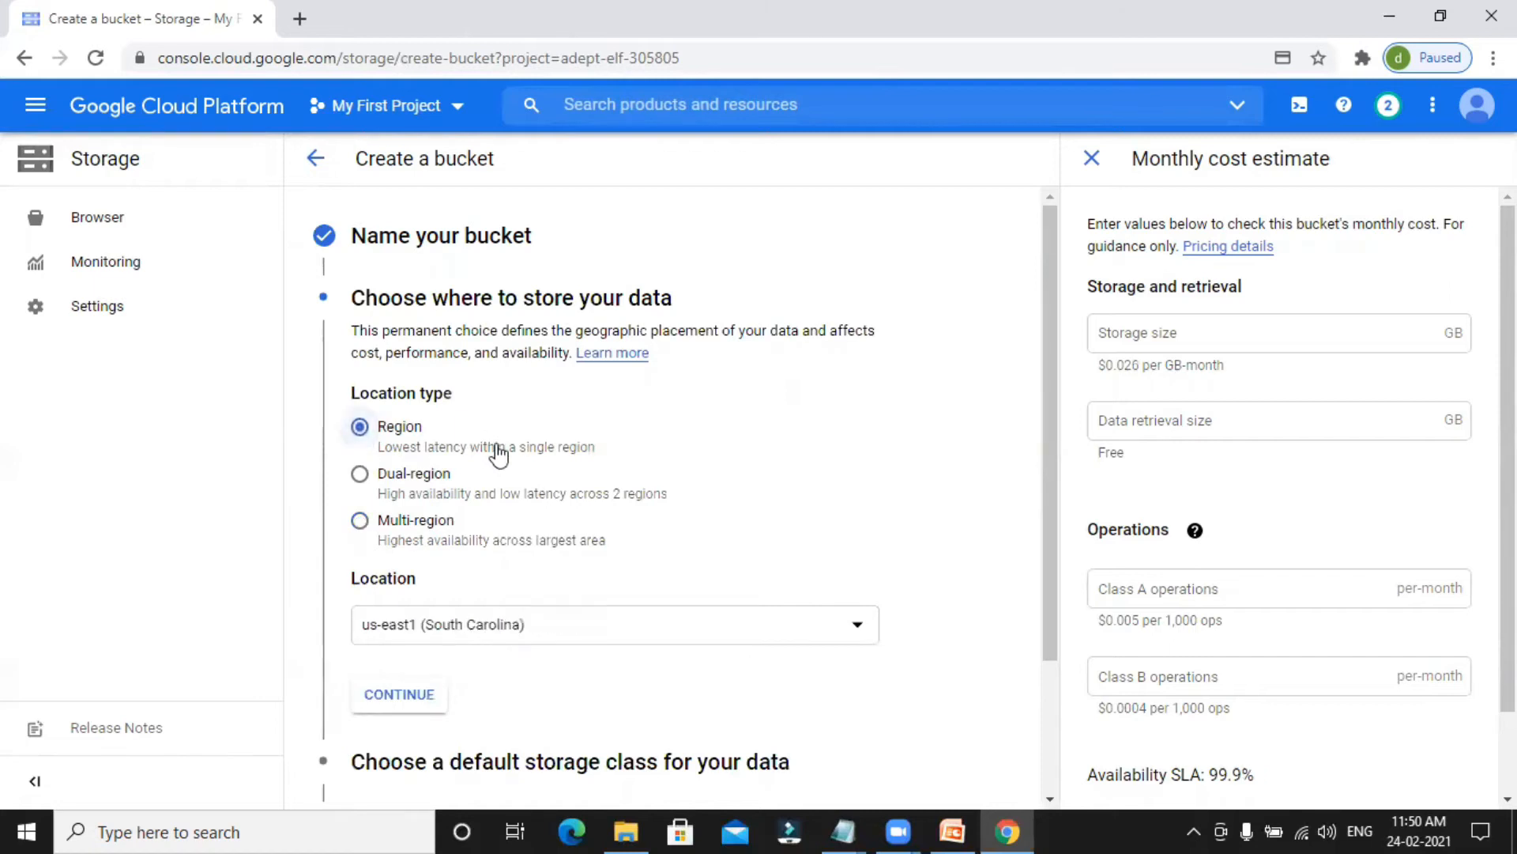
{"action": "scroll", "coordinate": [496, 474], "scroll_direction": "down", "scroll_amount": 2}
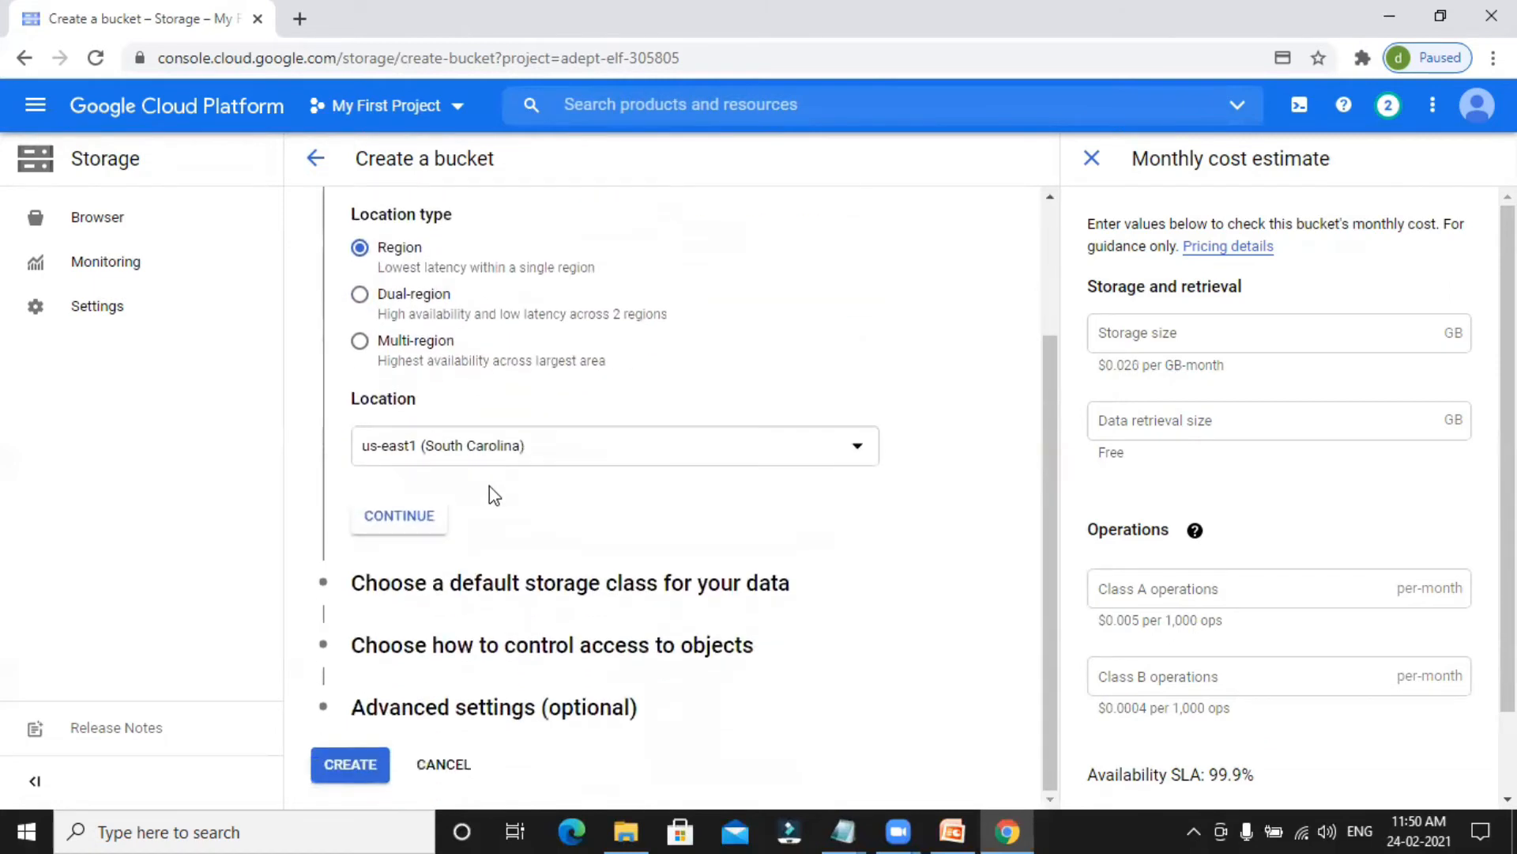
{"action": "left_click", "coordinate": [406, 585]}
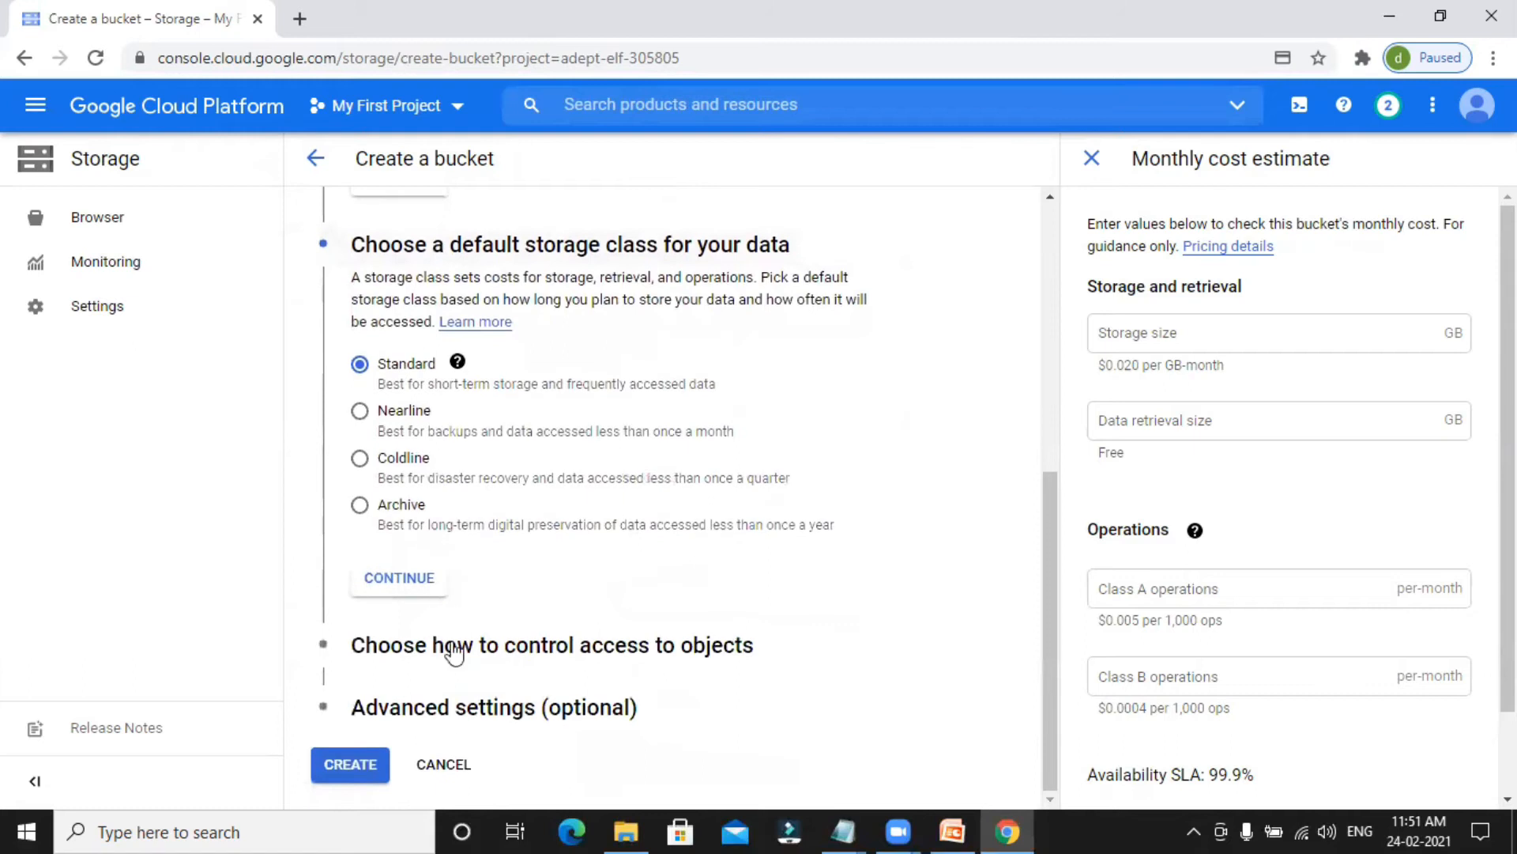
{"action": "left_click", "coordinate": [434, 643]}
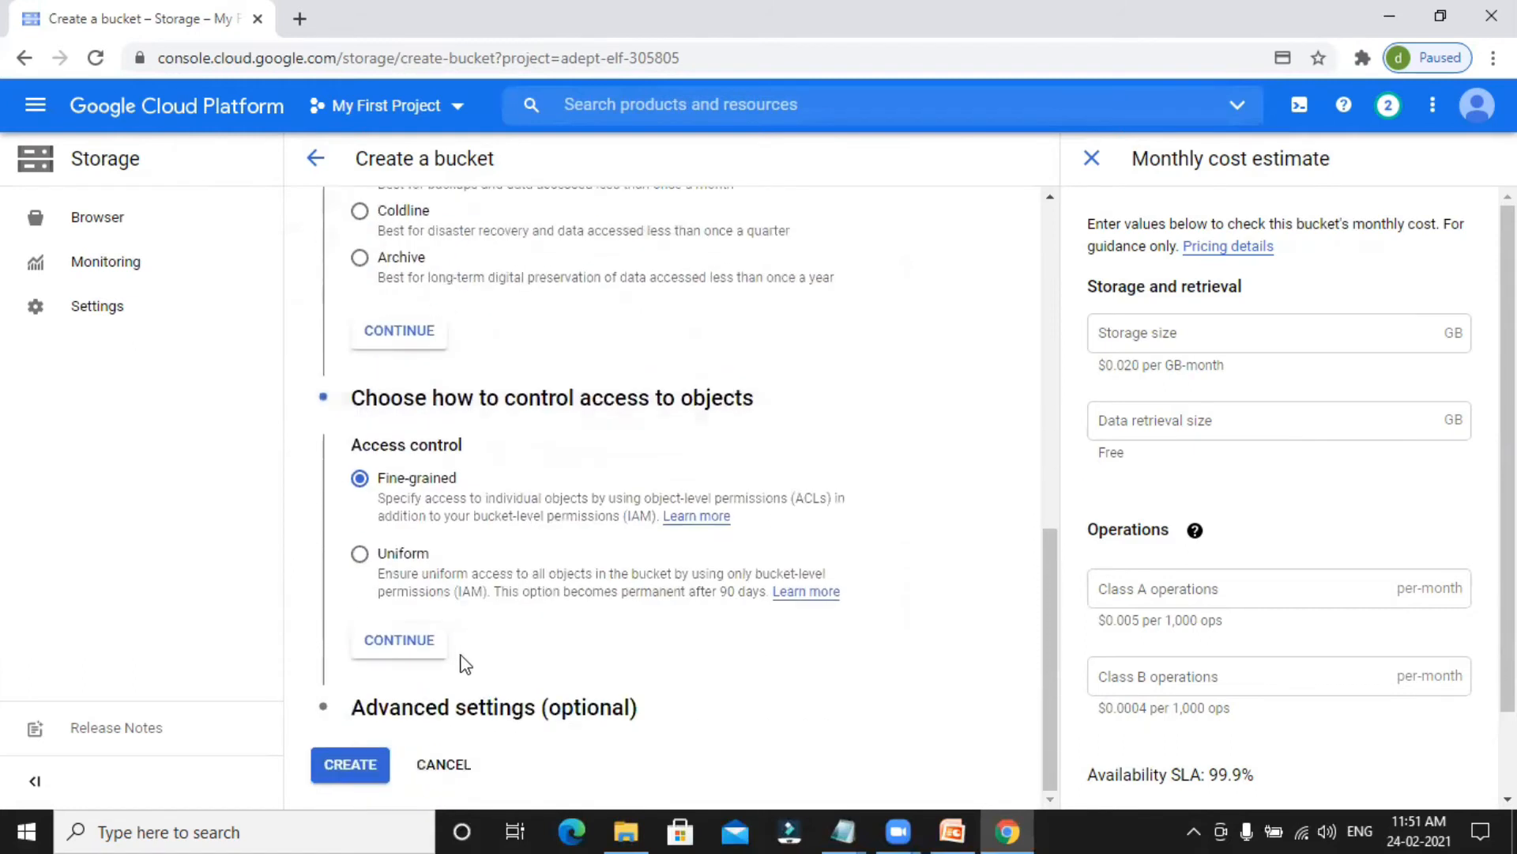
Create the bucket with Fine-grained access control, a Google-managed encryption key and no retention policy.
{"action": "left_click", "coordinate": [440, 705]}
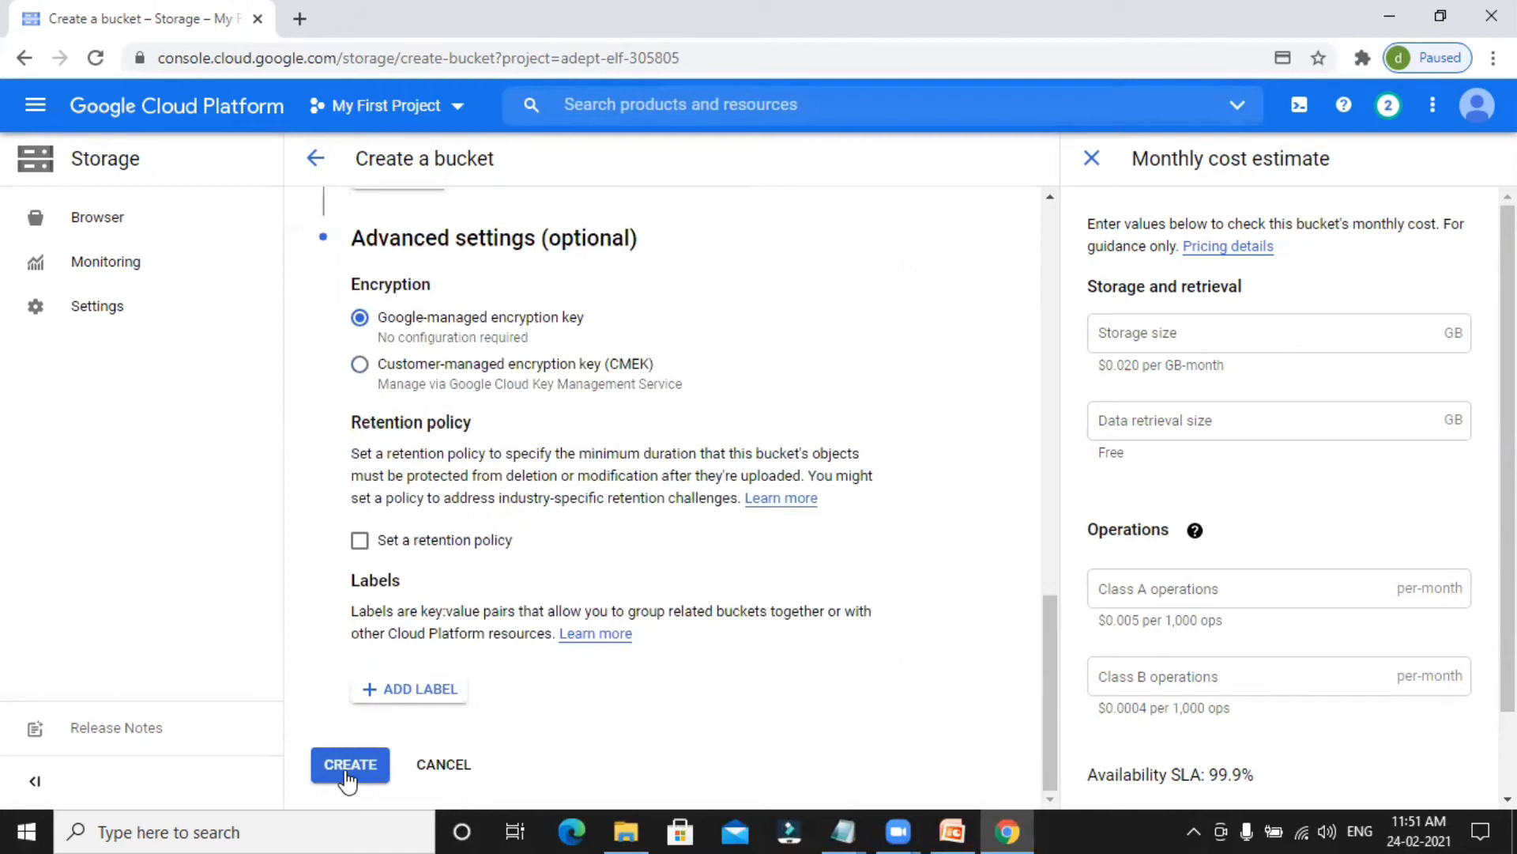
{"action": "left_click", "coordinate": [348, 777]}
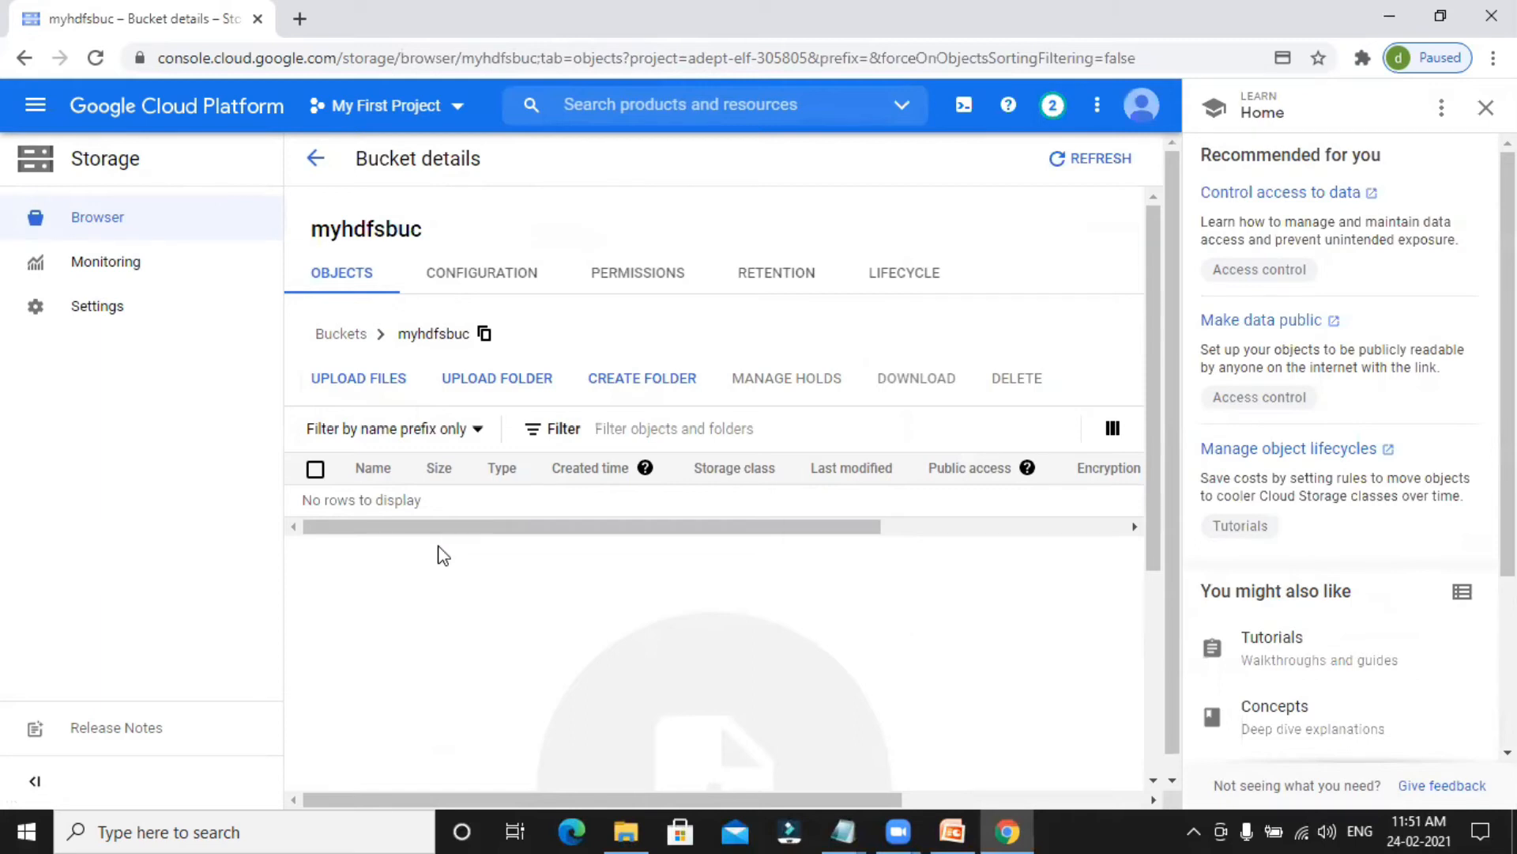
Upload the flightdata2014 file from the Flightdata folder in Documents to the myhdfsbuc bucket.
{"action": "left_click", "coordinate": [395, 377]}
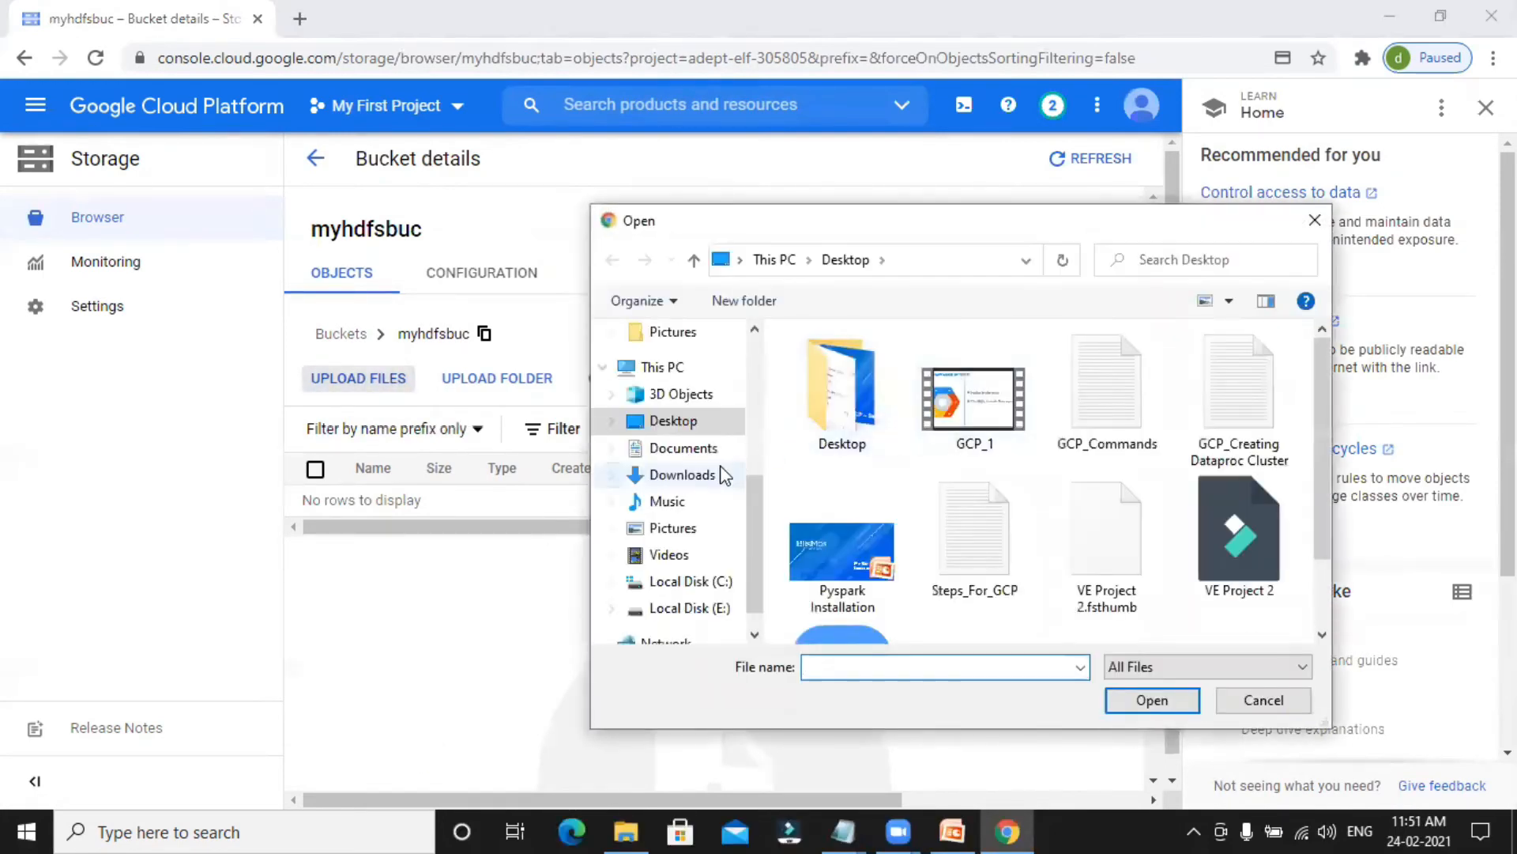
{"action": "scroll", "coordinate": [743, 466], "scroll_direction": "up", "scroll_amount": 3}
{"action": "scroll", "coordinate": [743, 463], "scroll_direction": "up", "scroll_amount": 2}
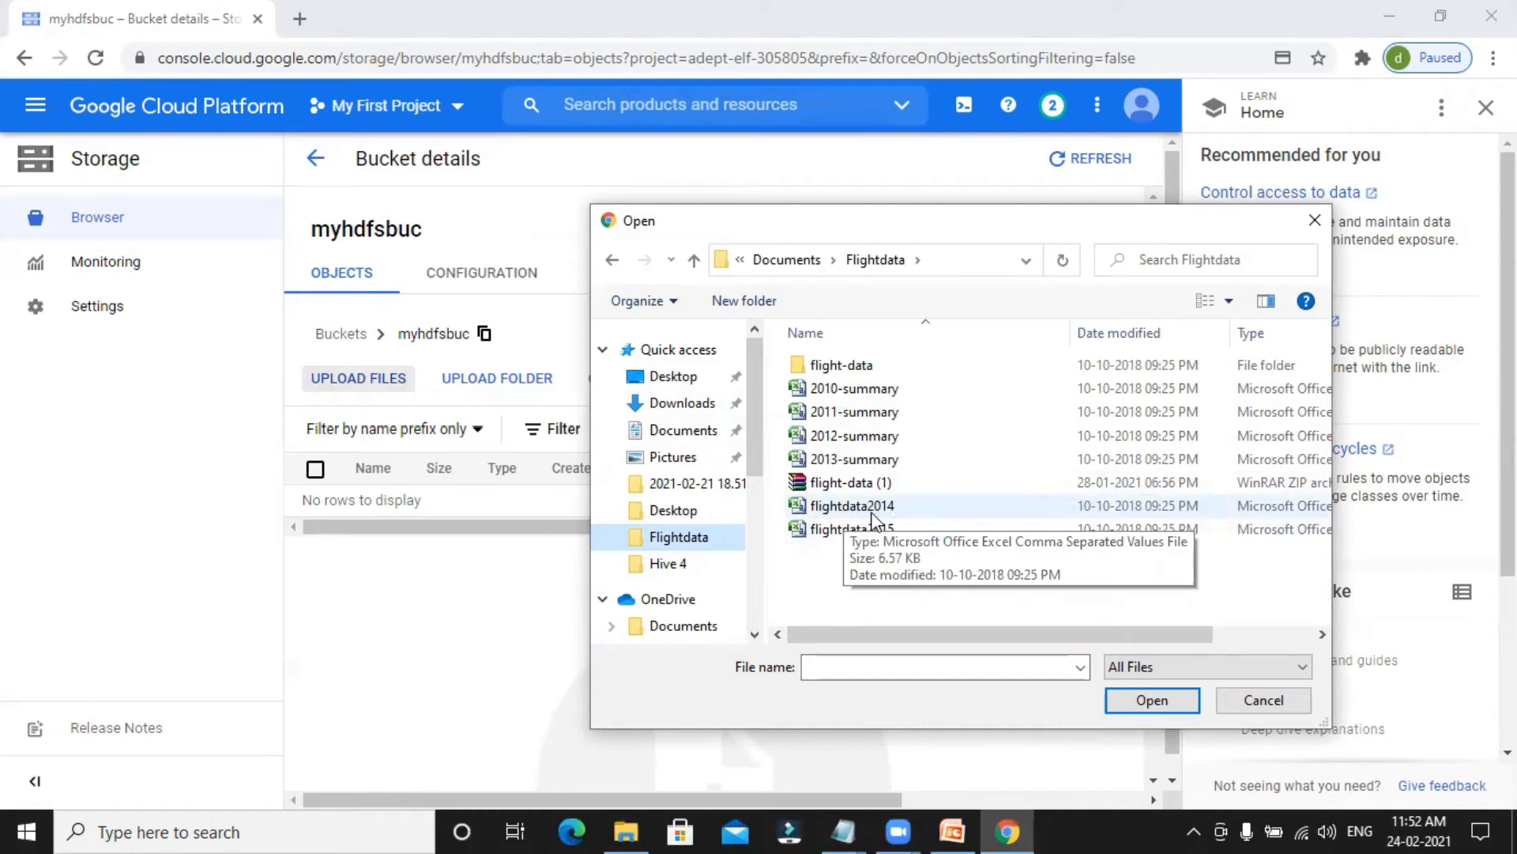
{"action": "left_click", "coordinate": [846, 510]}
{"action": "left_click", "coordinate": [1153, 700]}
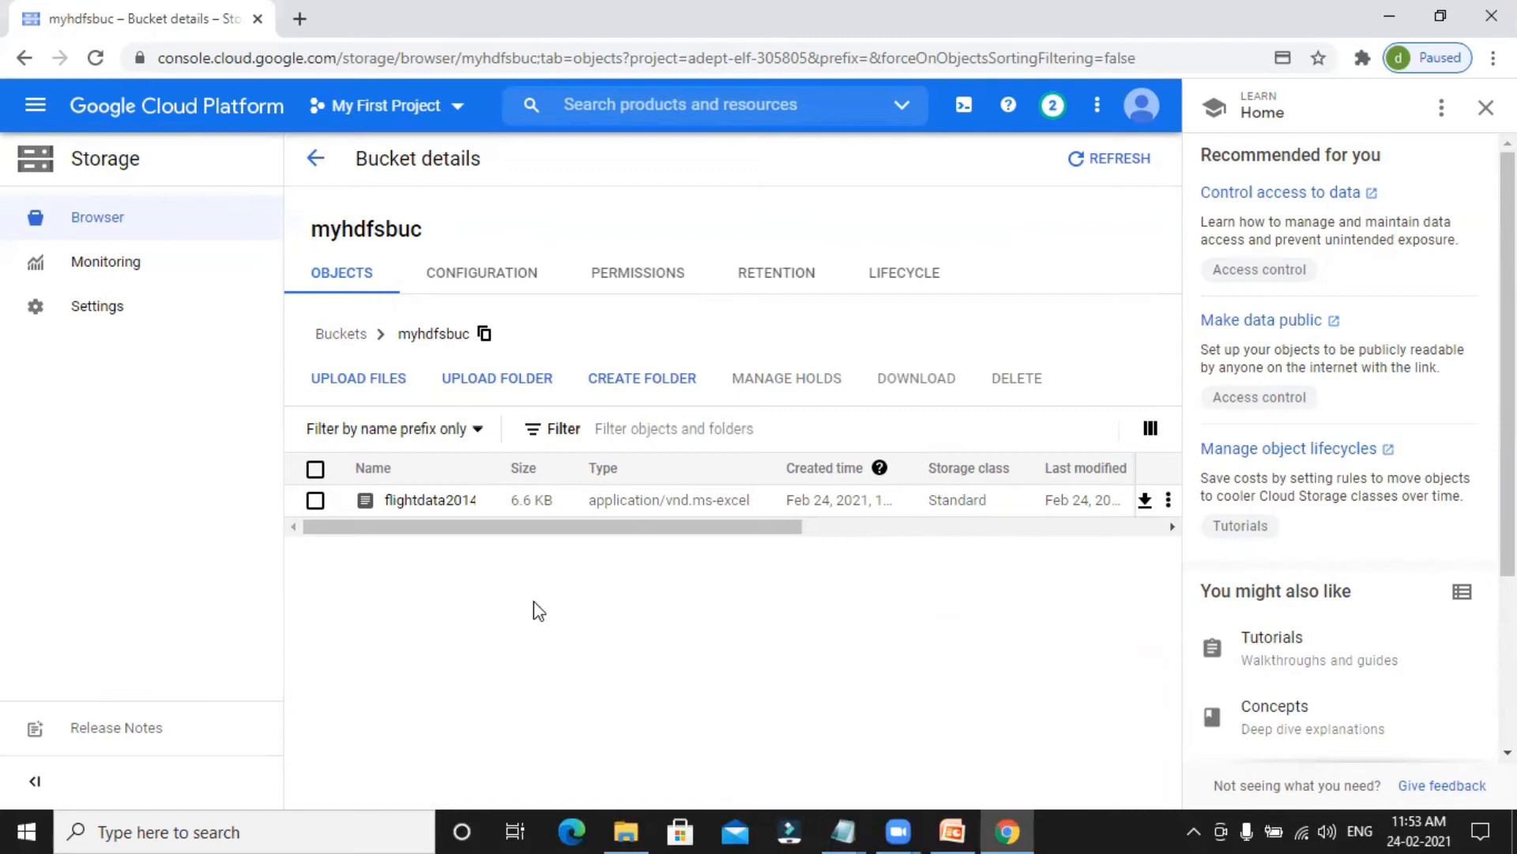
View the details of flightdata2014.csv, download it through its authenticated URL and open the downloaded copy in Excel.
{"action": "left_click", "coordinate": [418, 511]}
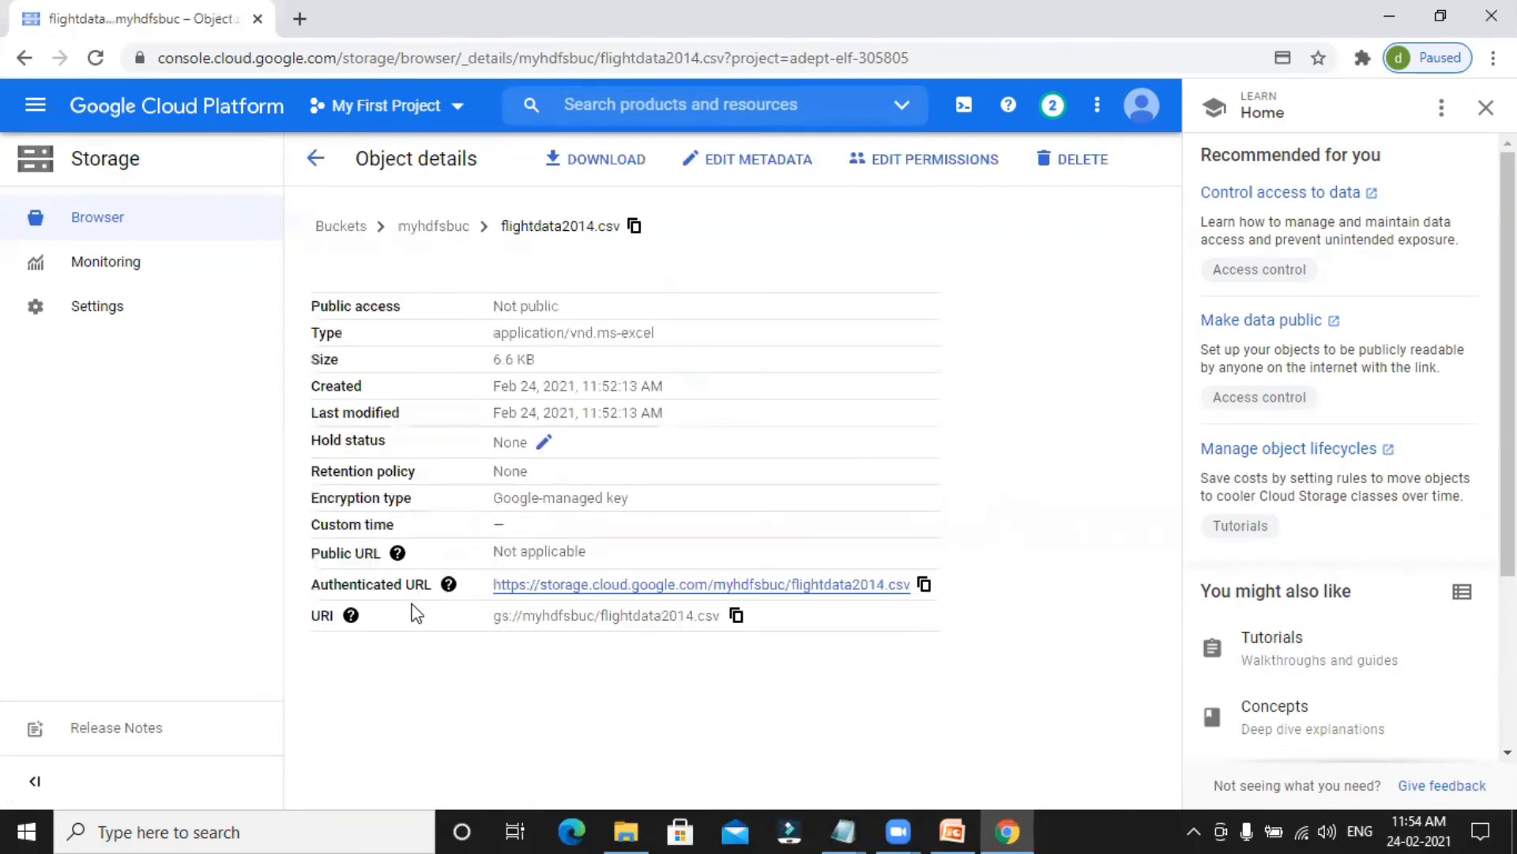
{"action": "left_click", "coordinate": [715, 589]}
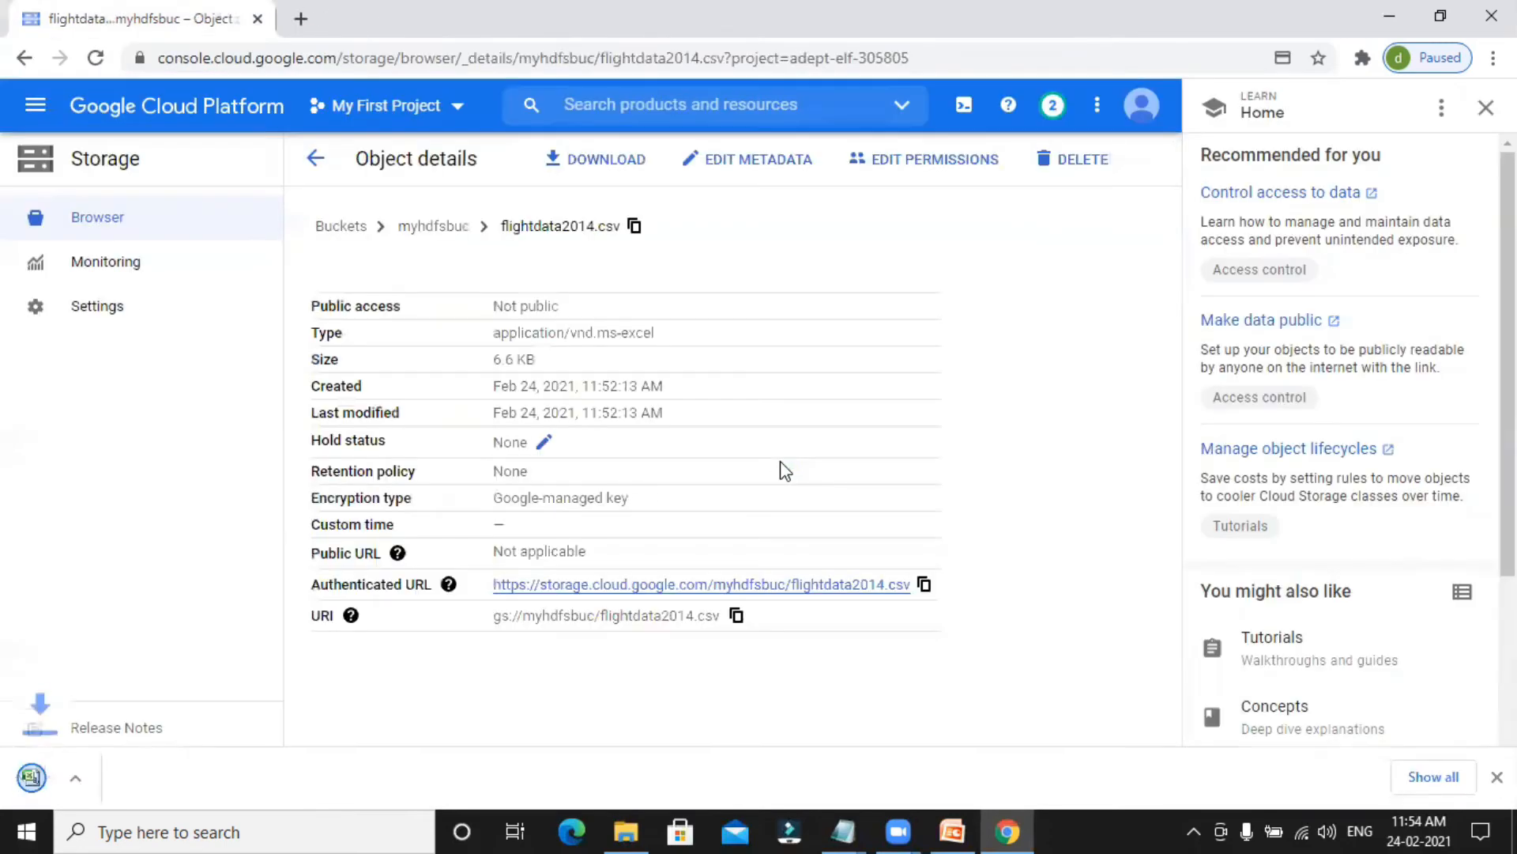
{"action": "left_click", "coordinate": [236, 777]}
{"action": "left_click", "coordinate": [287, 647]}
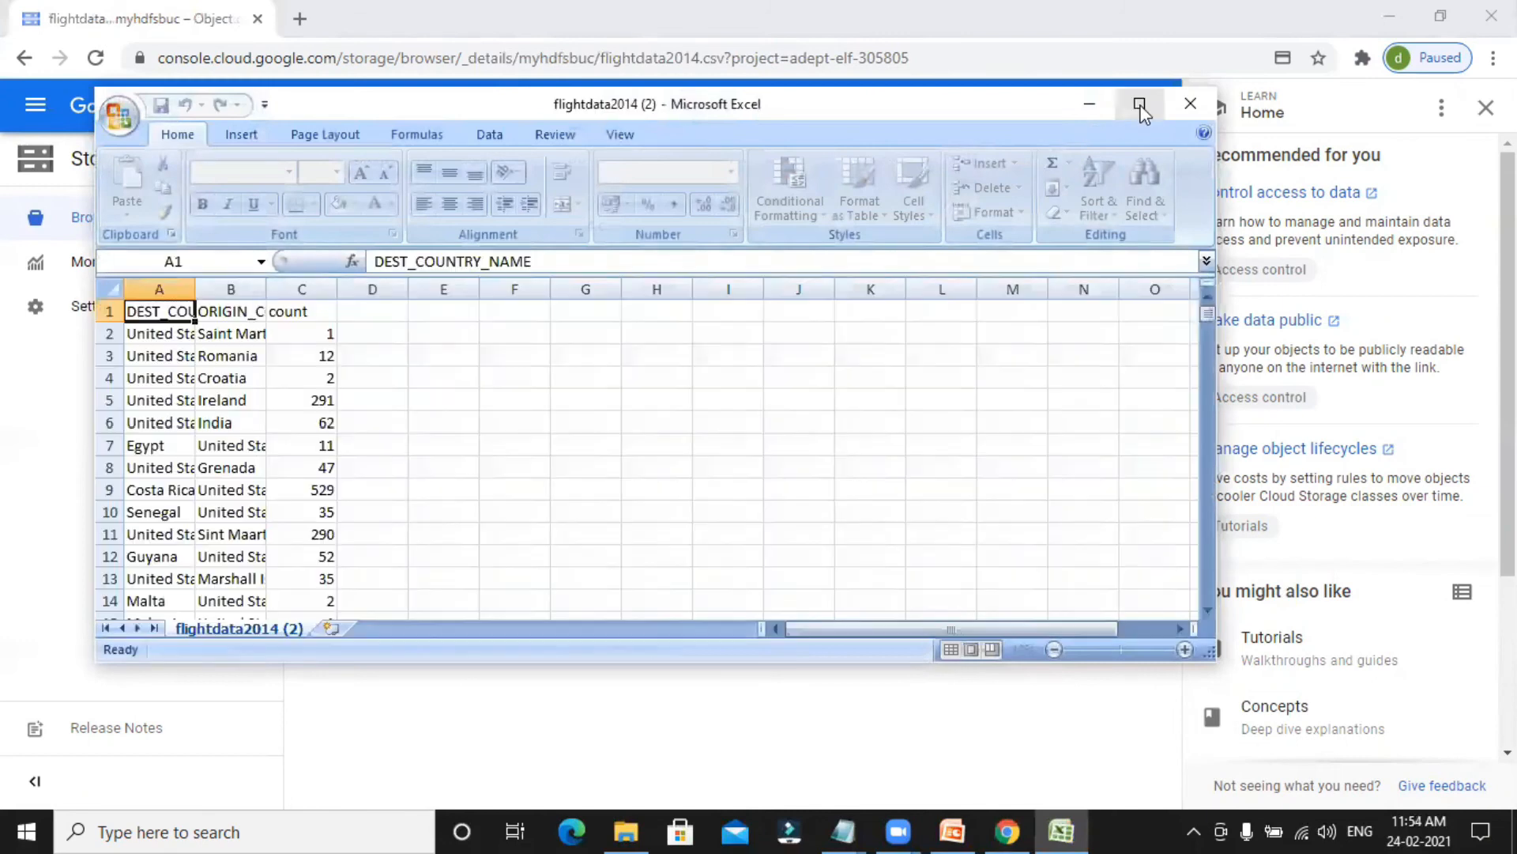
{"action": "left_click", "coordinate": [1139, 105]}
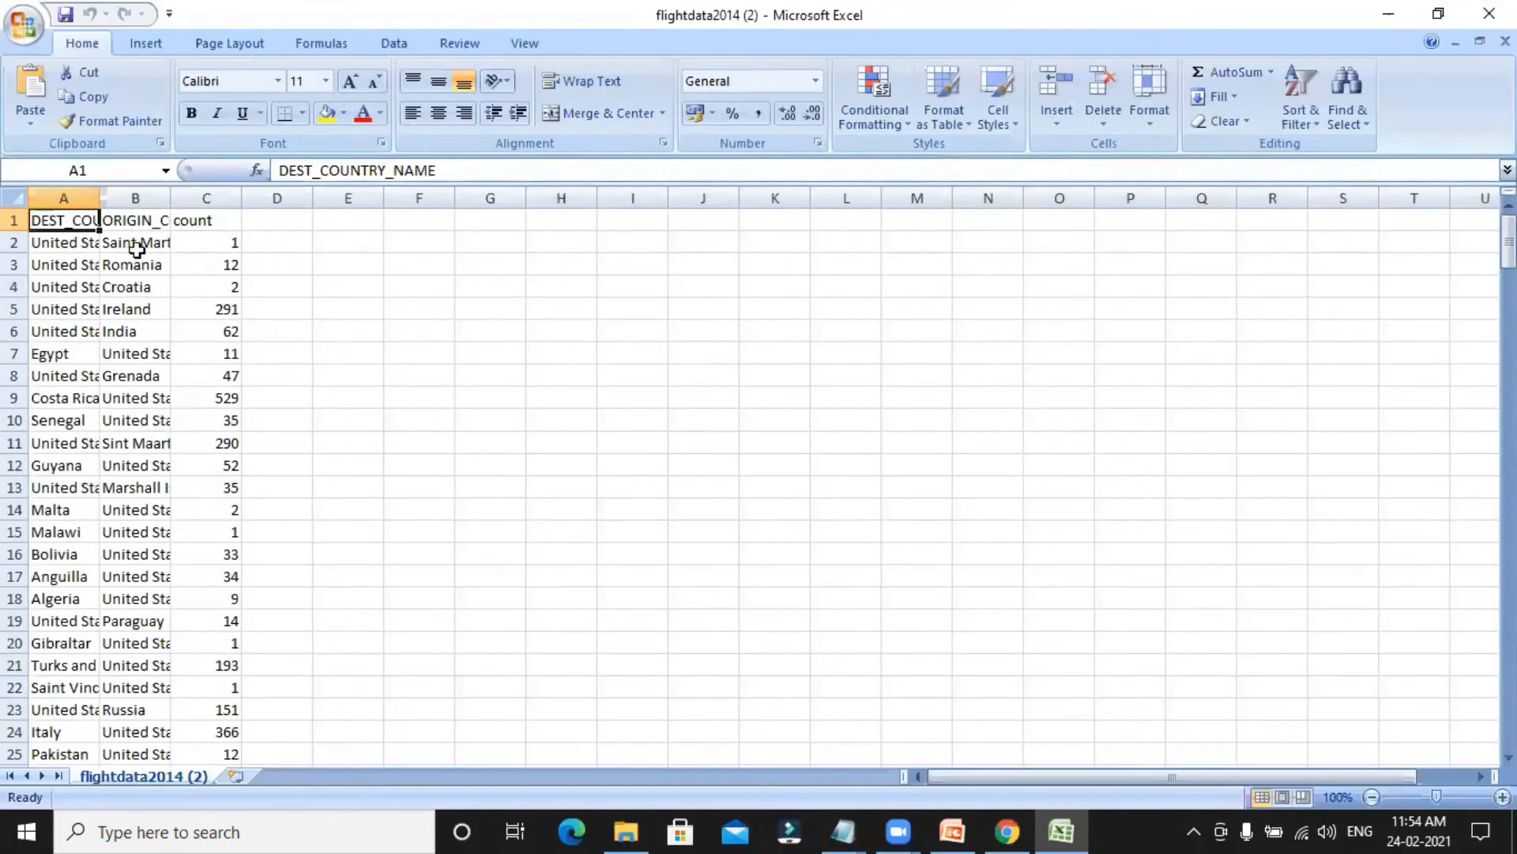
Fit columns A and B to their contents, examine the three column headers and close the workbook.
{"action": "double_click", "coordinate": [101, 198]}
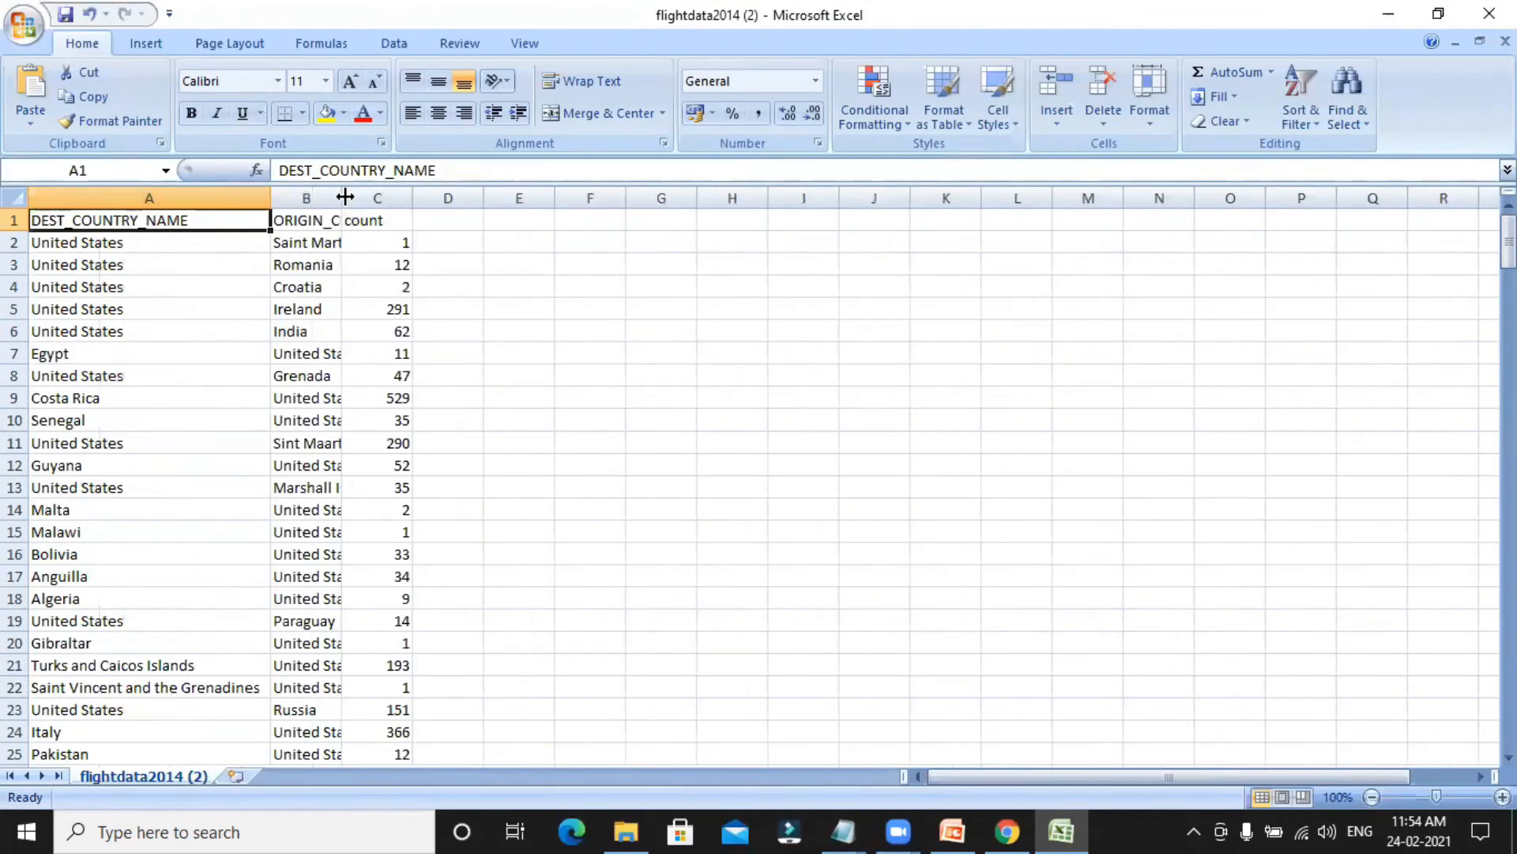
{"action": "double_click", "coordinate": [342, 197]}
{"action": "left_click", "coordinate": [348, 198]}
{"action": "left_click", "coordinate": [571, 220]}
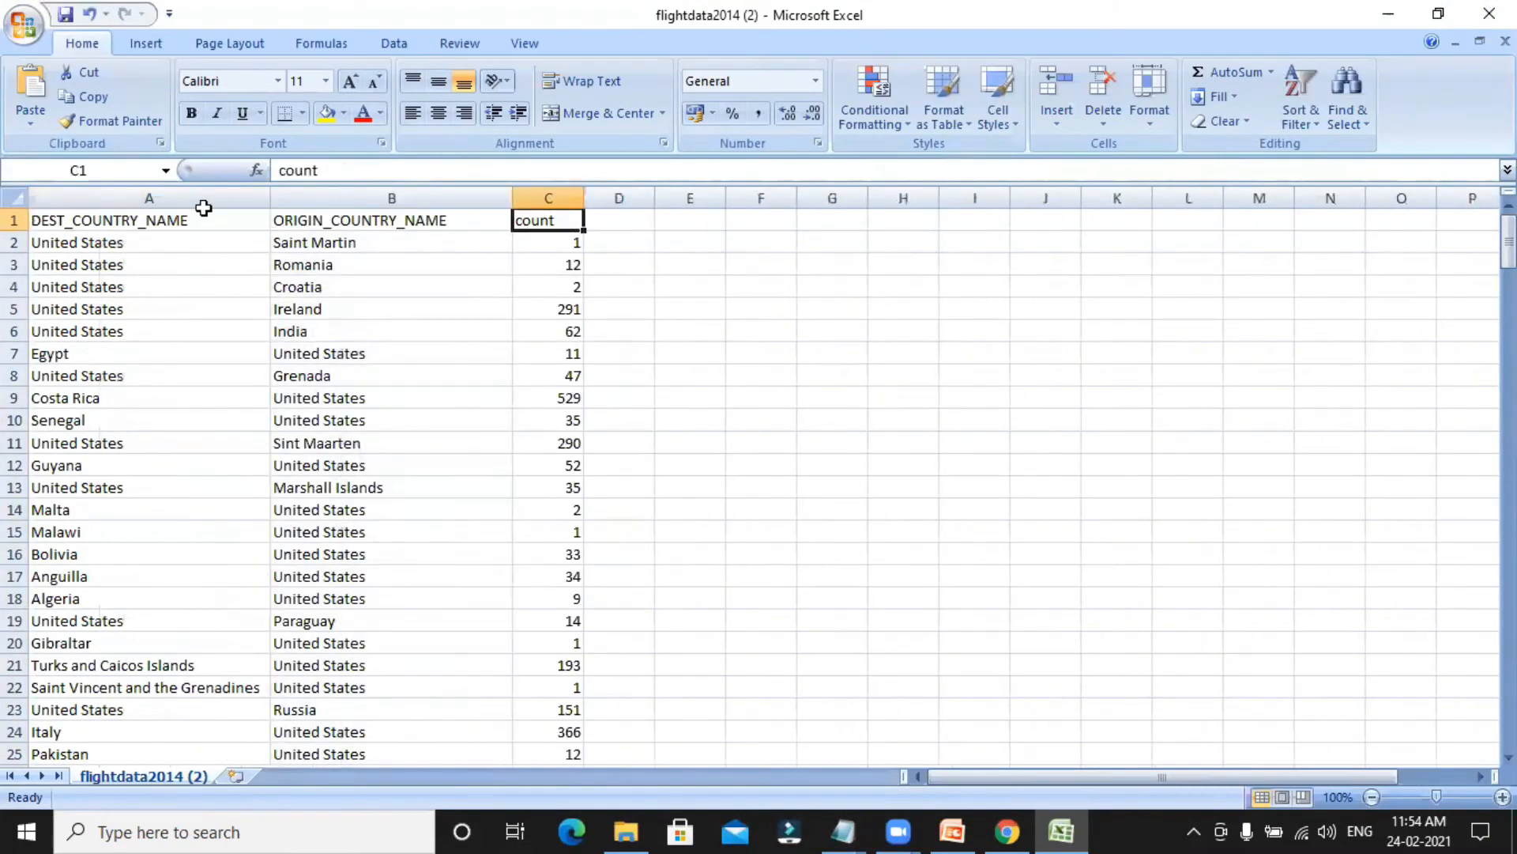
{"action": "left_click", "coordinate": [174, 222]}
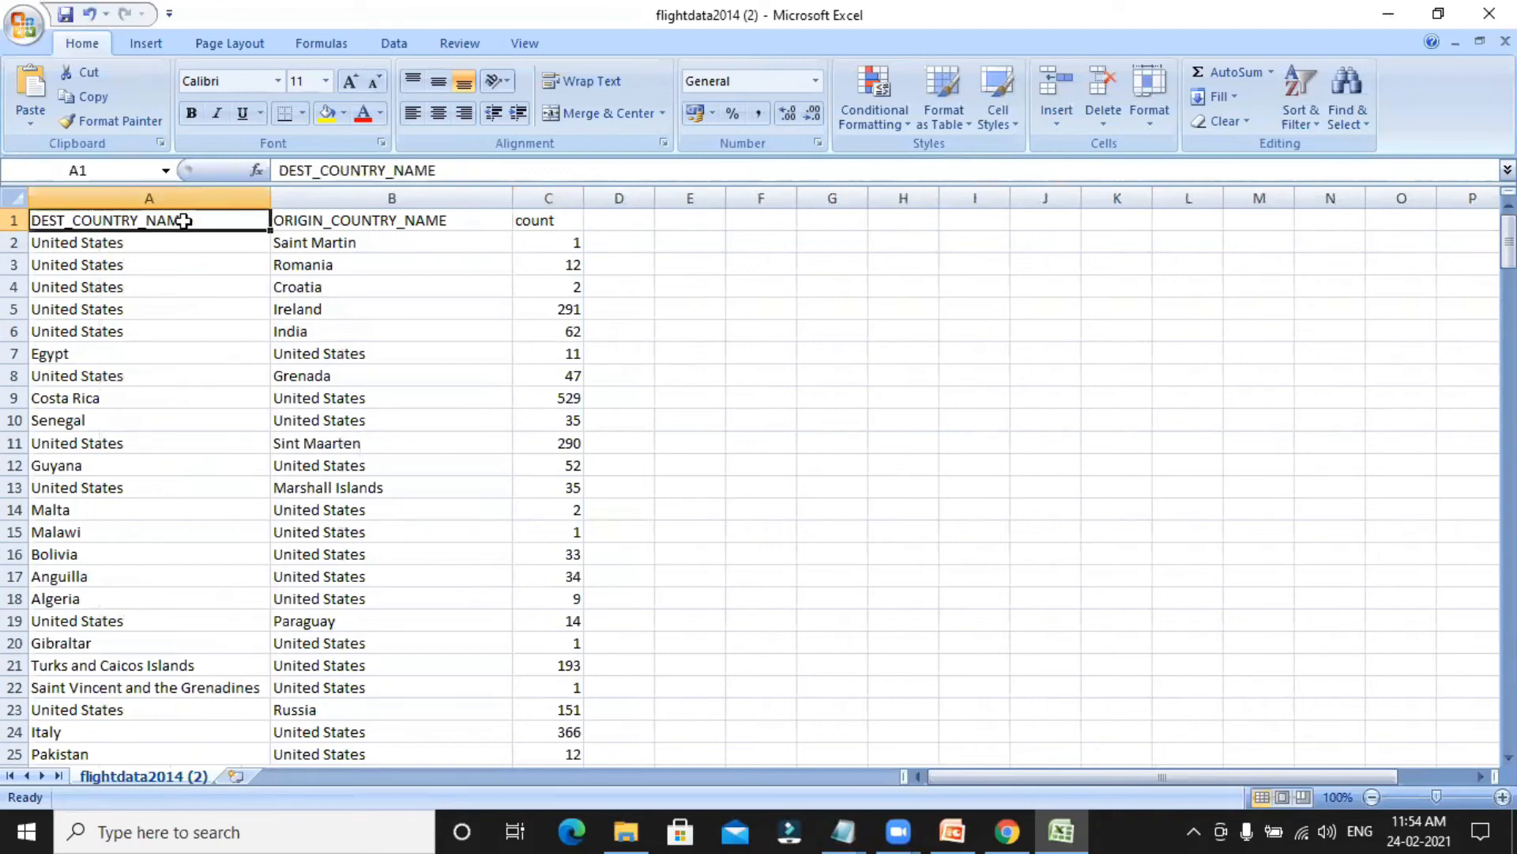
{"action": "left_click", "coordinate": [340, 220]}
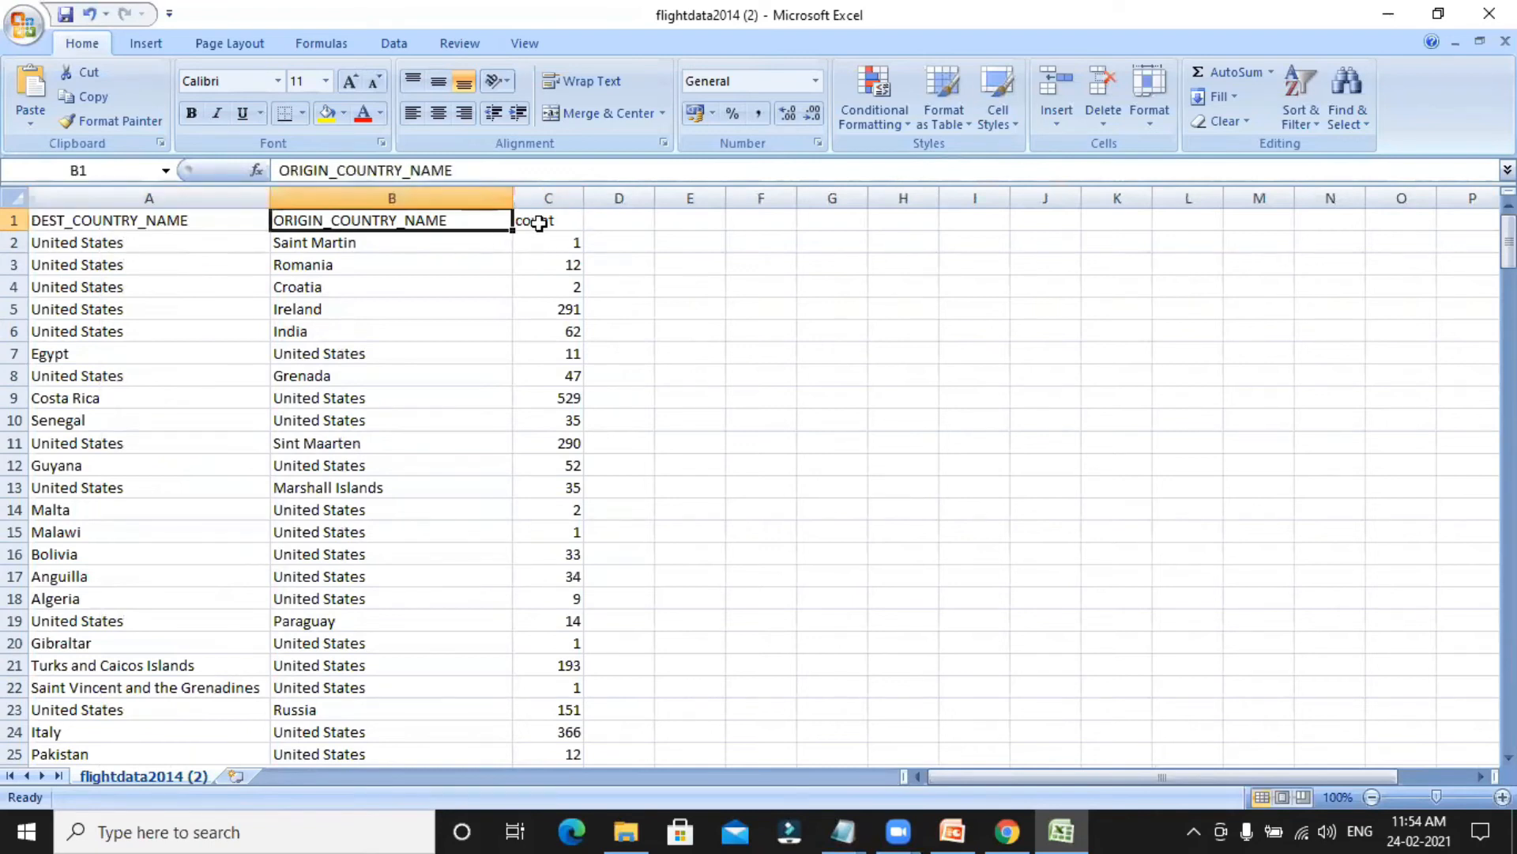
{"action": "left_click", "coordinate": [532, 221]}
{"action": "left_click", "coordinate": [1490, 13]}
{"action": "left_click", "coordinate": [789, 480]}
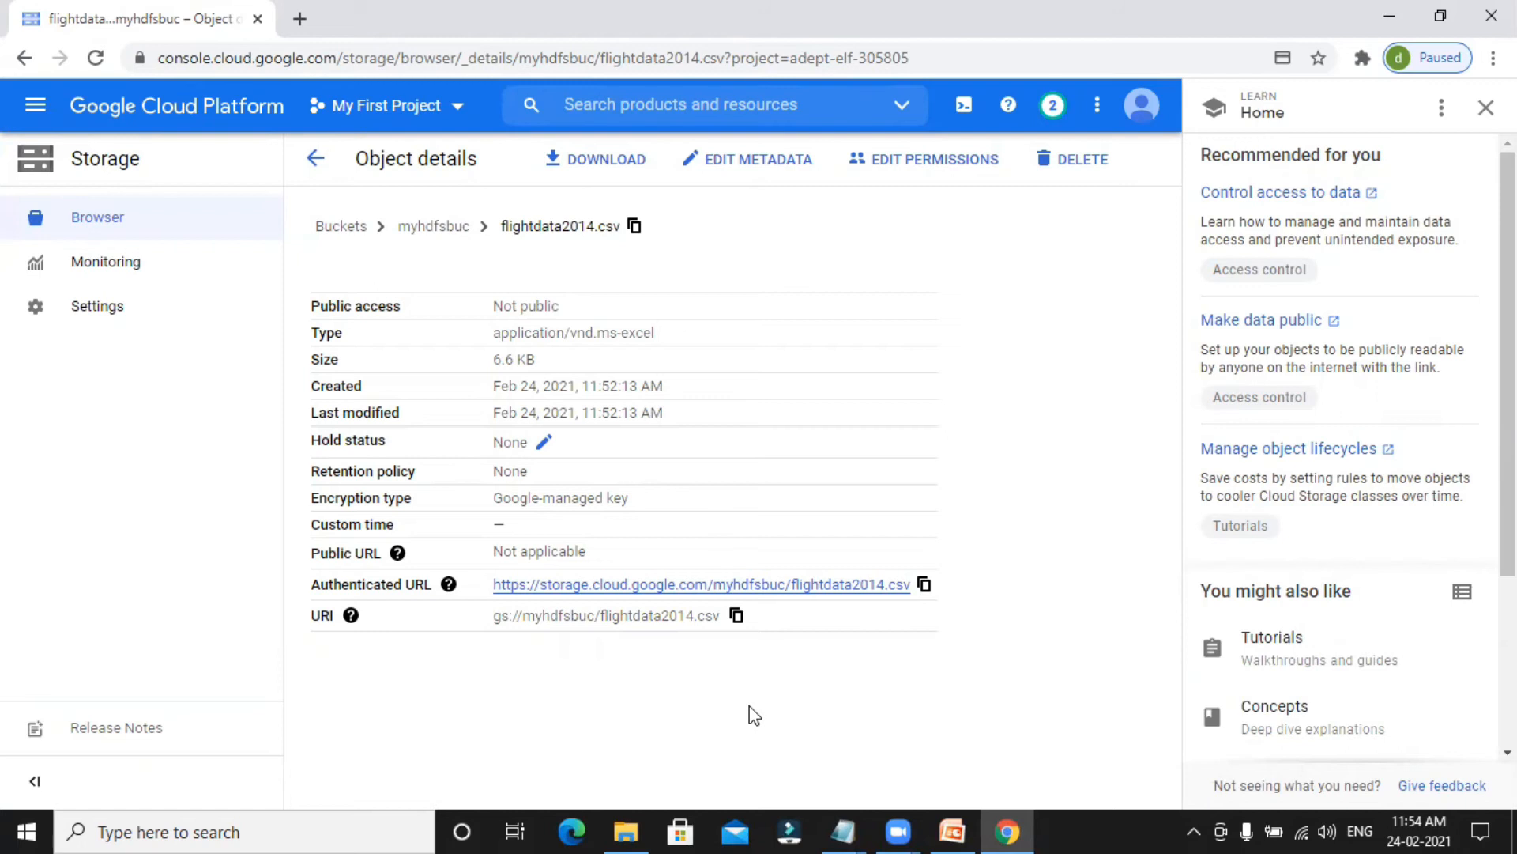
Leave the object details and go to the Dataproc clusters list.
{"action": "left_click", "coordinate": [315, 158]}
{"action": "left_click", "coordinate": [35, 105]}
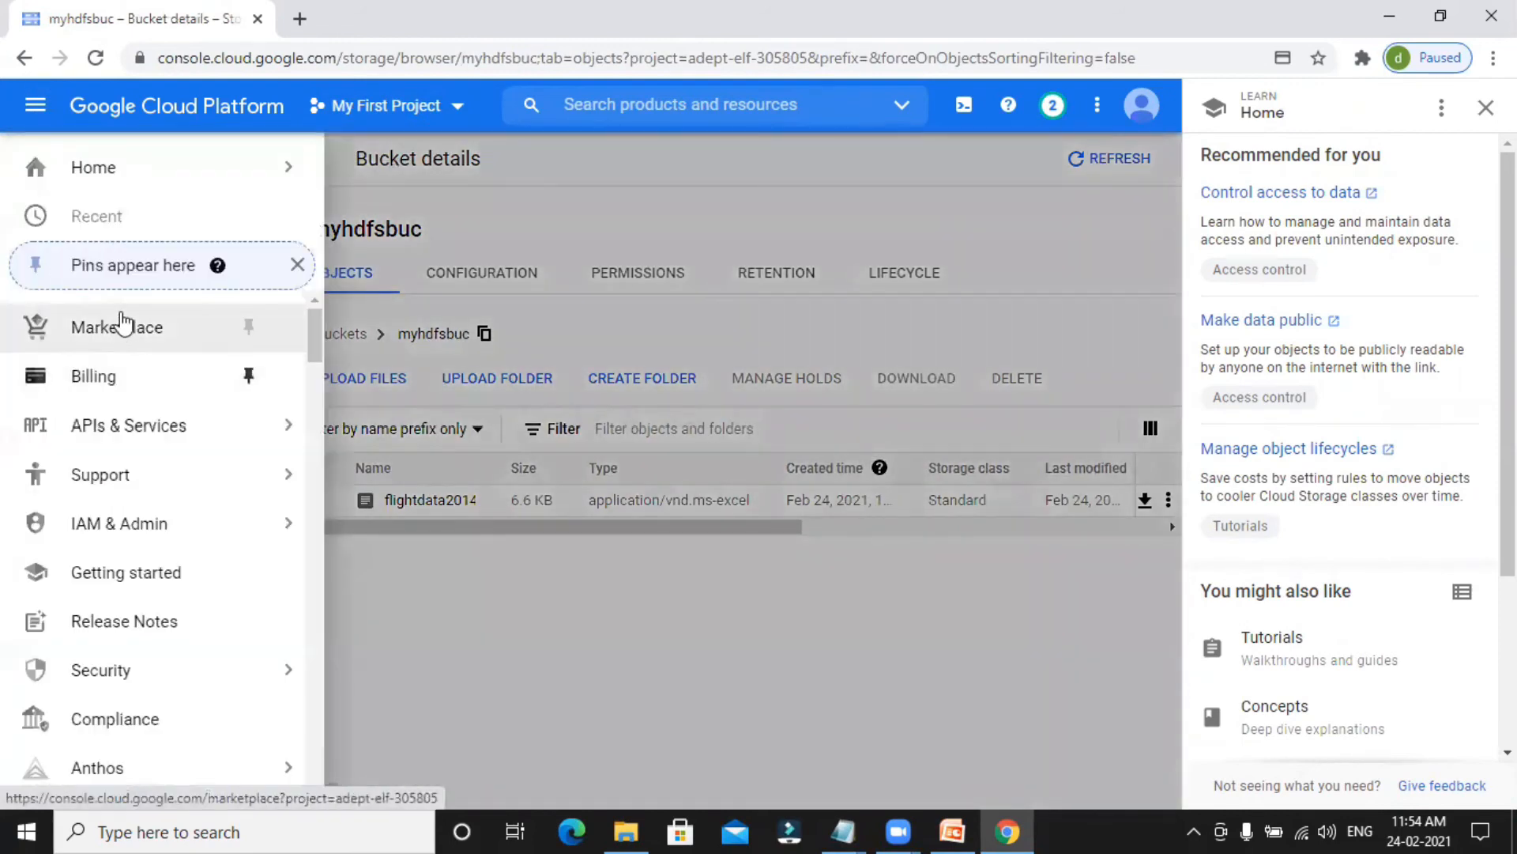
{"action": "scroll", "coordinate": [154, 413], "scroll_direction": "down", "scroll_amount": 3}
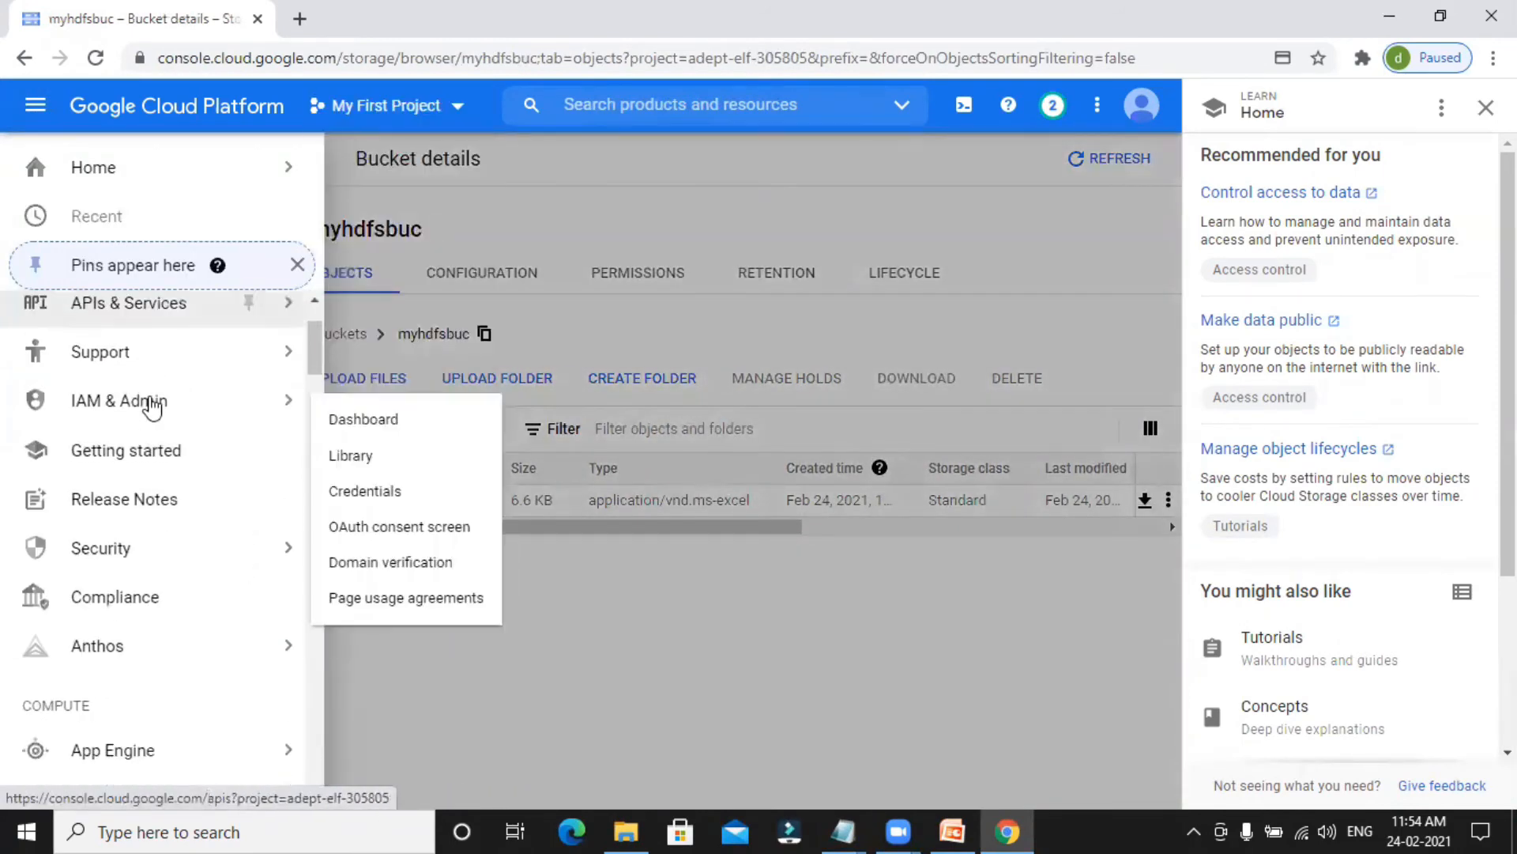
{"action": "scroll", "coordinate": [170, 554], "scroll_direction": "down", "scroll_amount": 6}
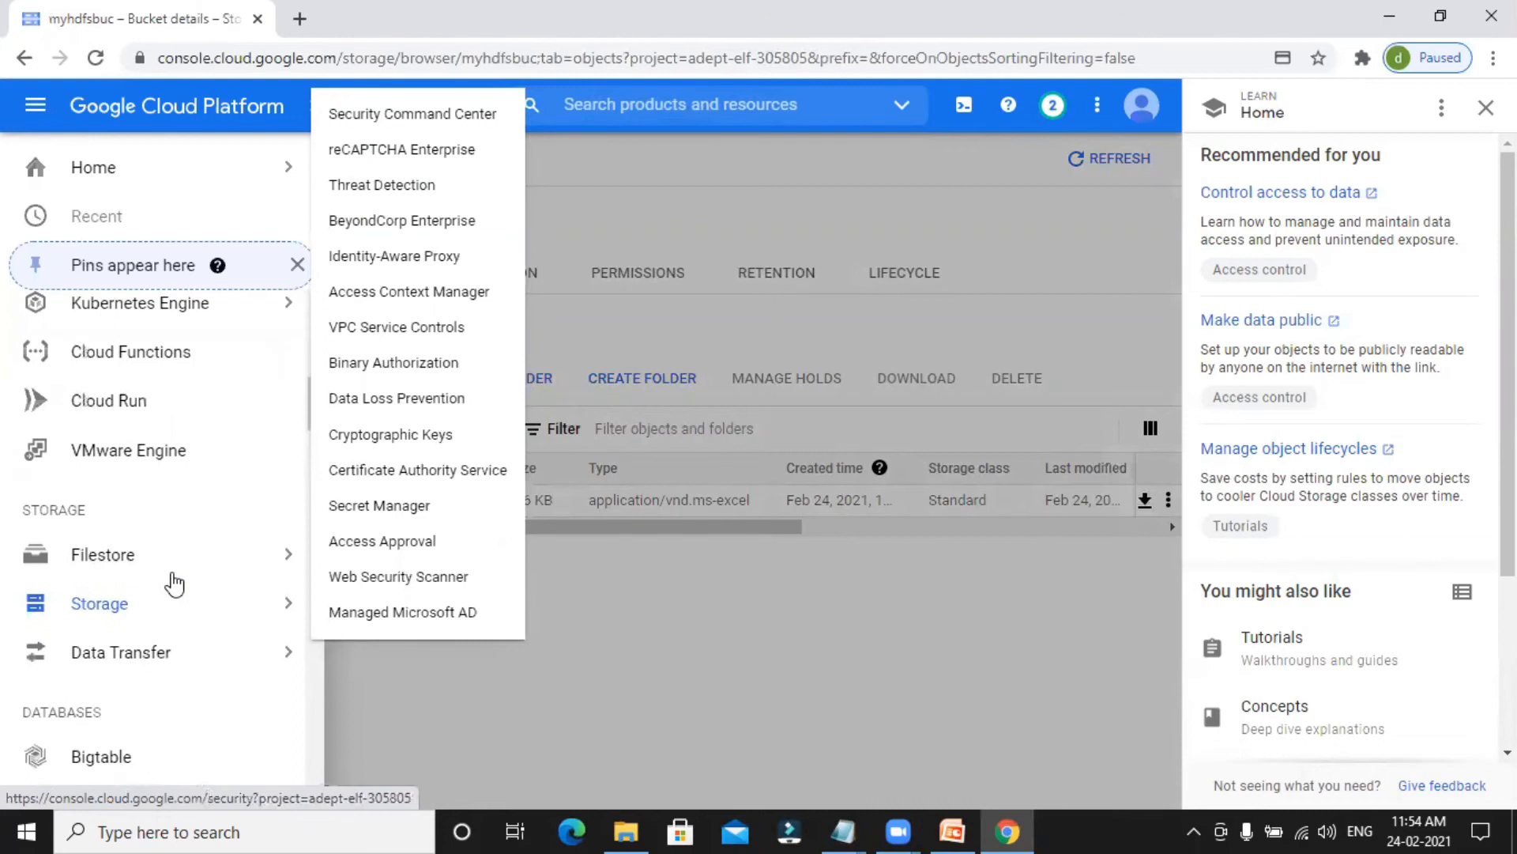
{"action": "scroll", "coordinate": [134, 621], "scroll_direction": "down", "scroll_amount": 6}
{"action": "scroll", "coordinate": [135, 626], "scroll_direction": "down", "scroll_amount": 8}
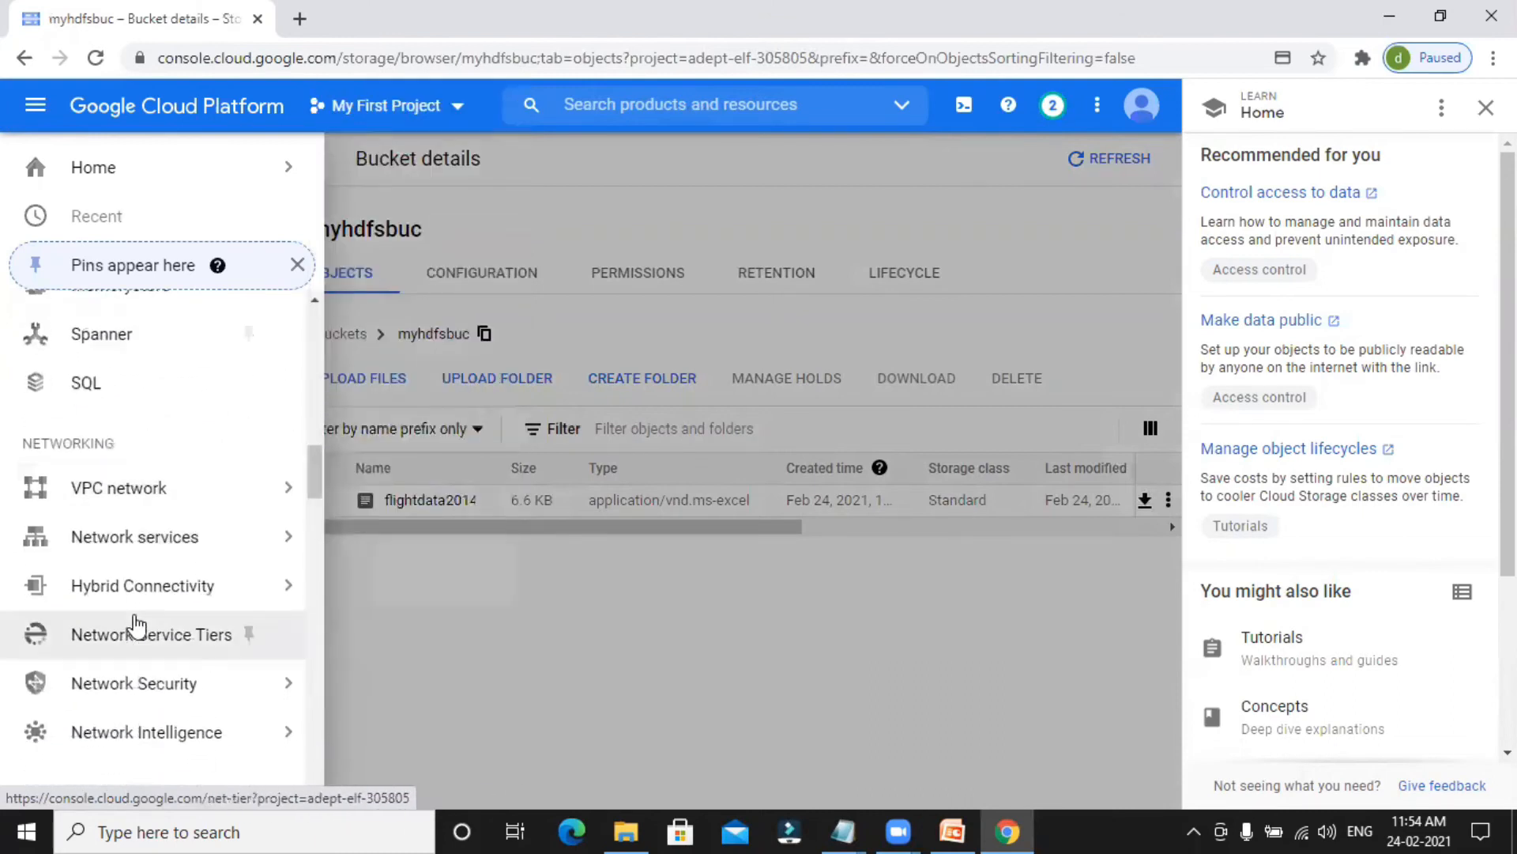
{"action": "scroll", "coordinate": [123, 529], "scroll_direction": "down", "scroll_amount": 10}
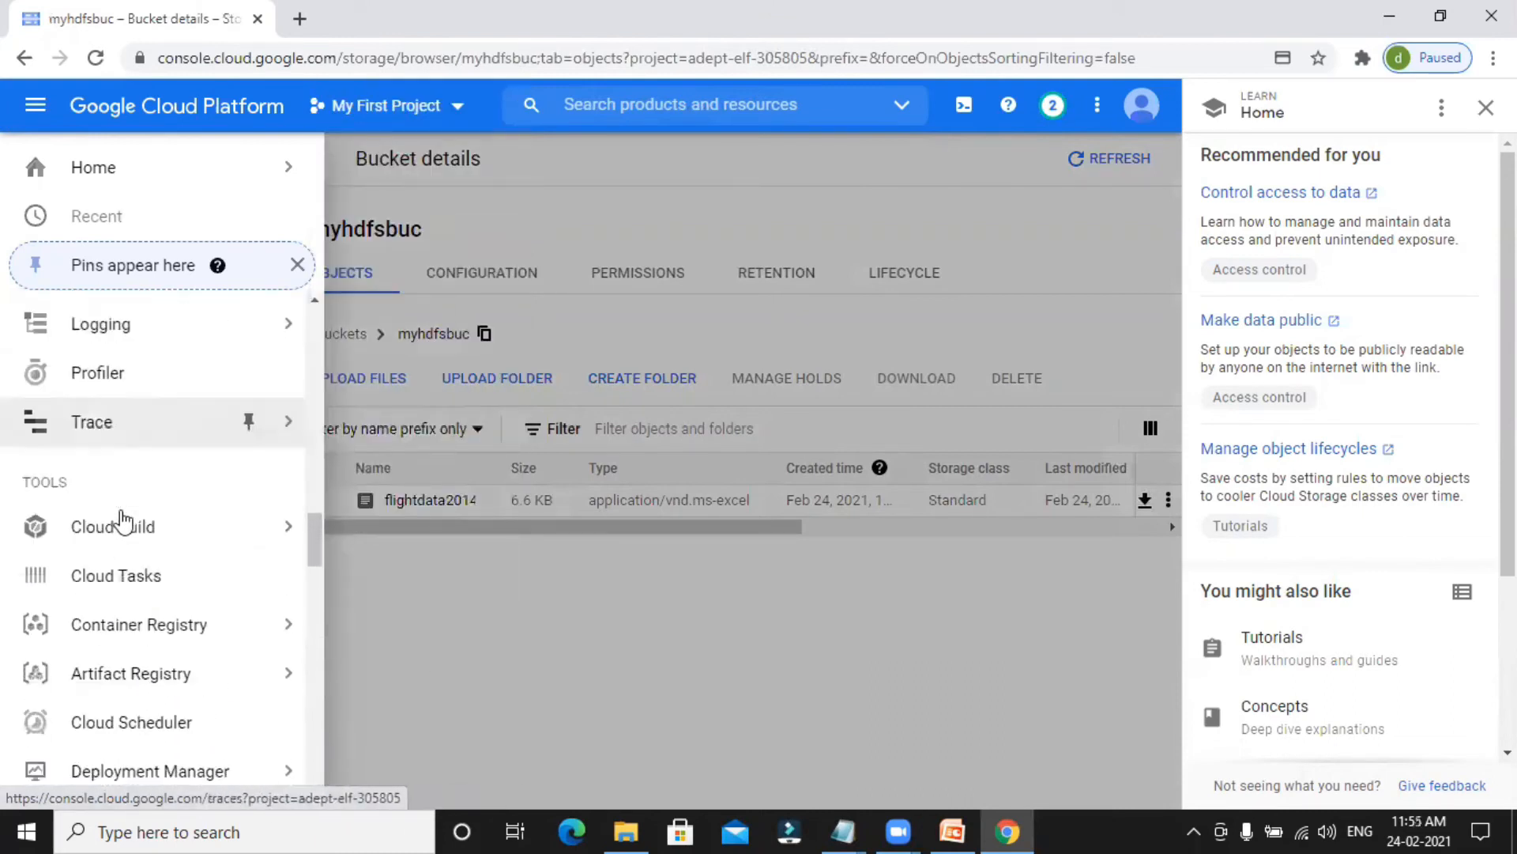
{"action": "scroll", "coordinate": [123, 544], "scroll_direction": "down", "scroll_amount": 1}
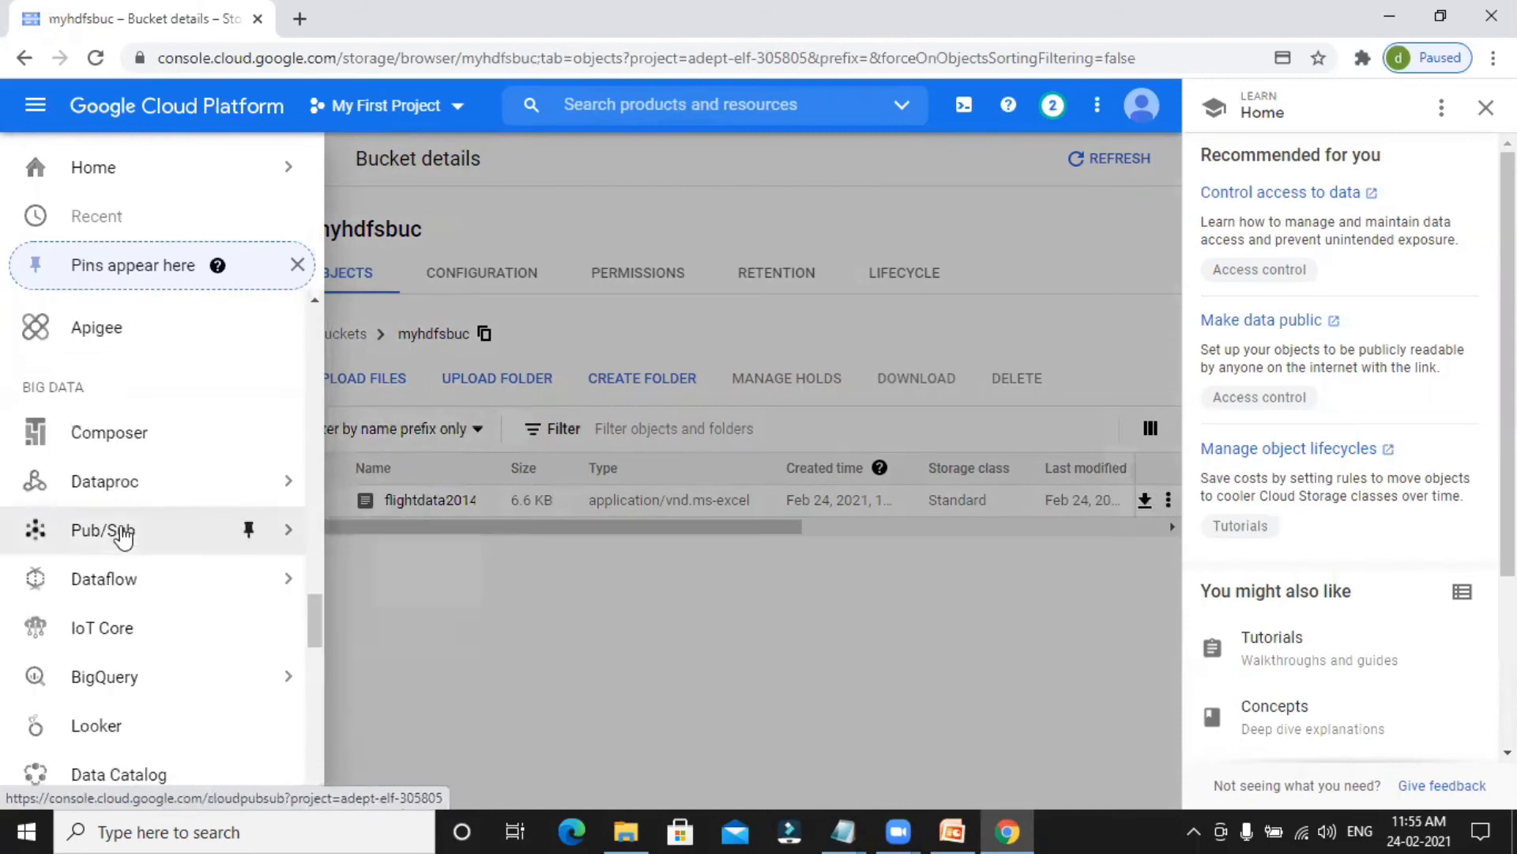
{"action": "mouse_move", "coordinate": [119, 500]}
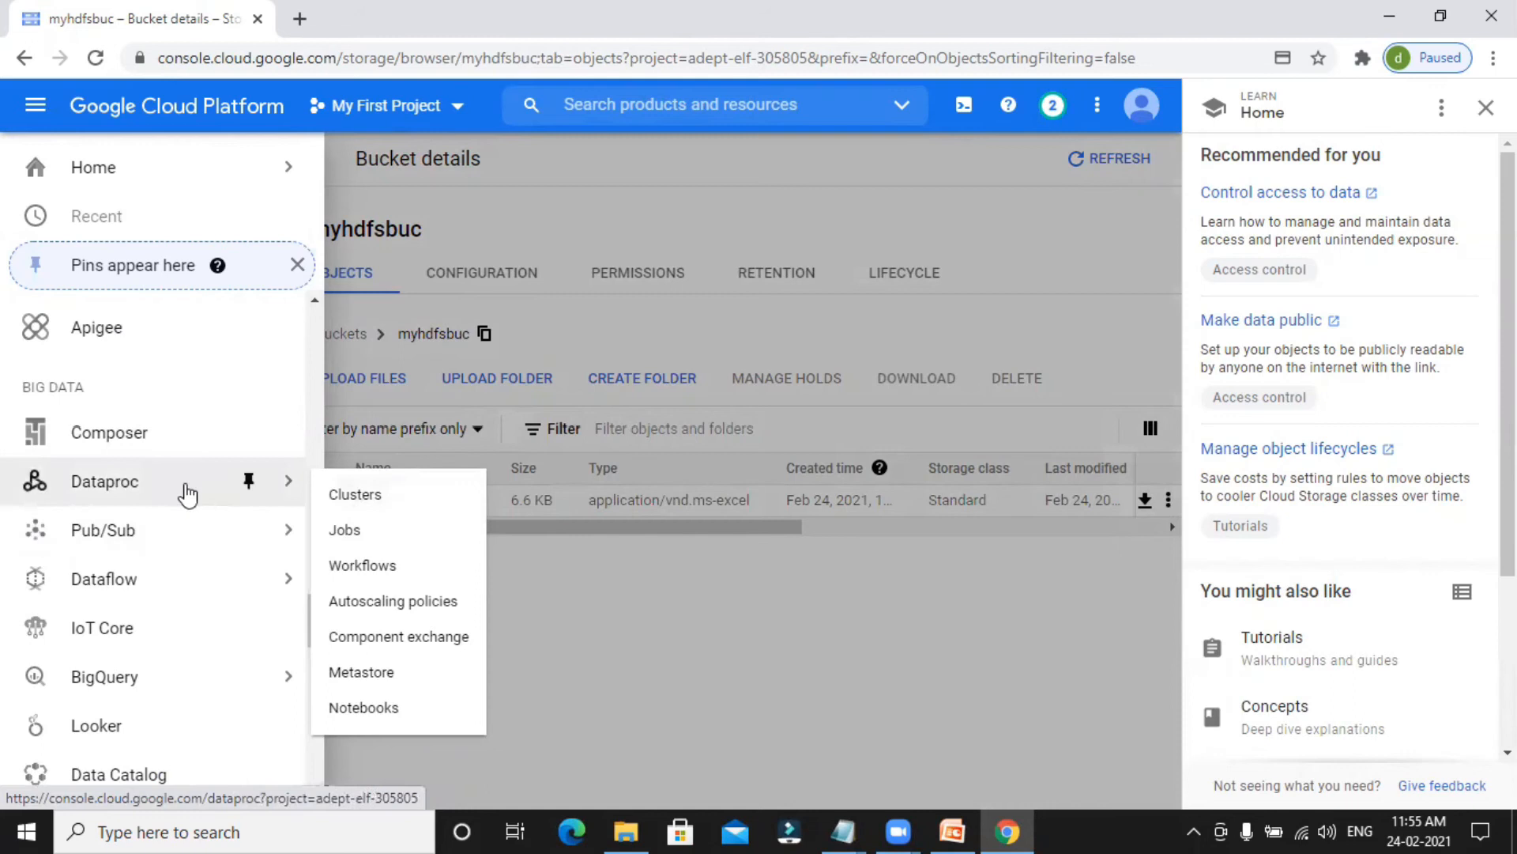
{"action": "left_click", "coordinate": [357, 498]}
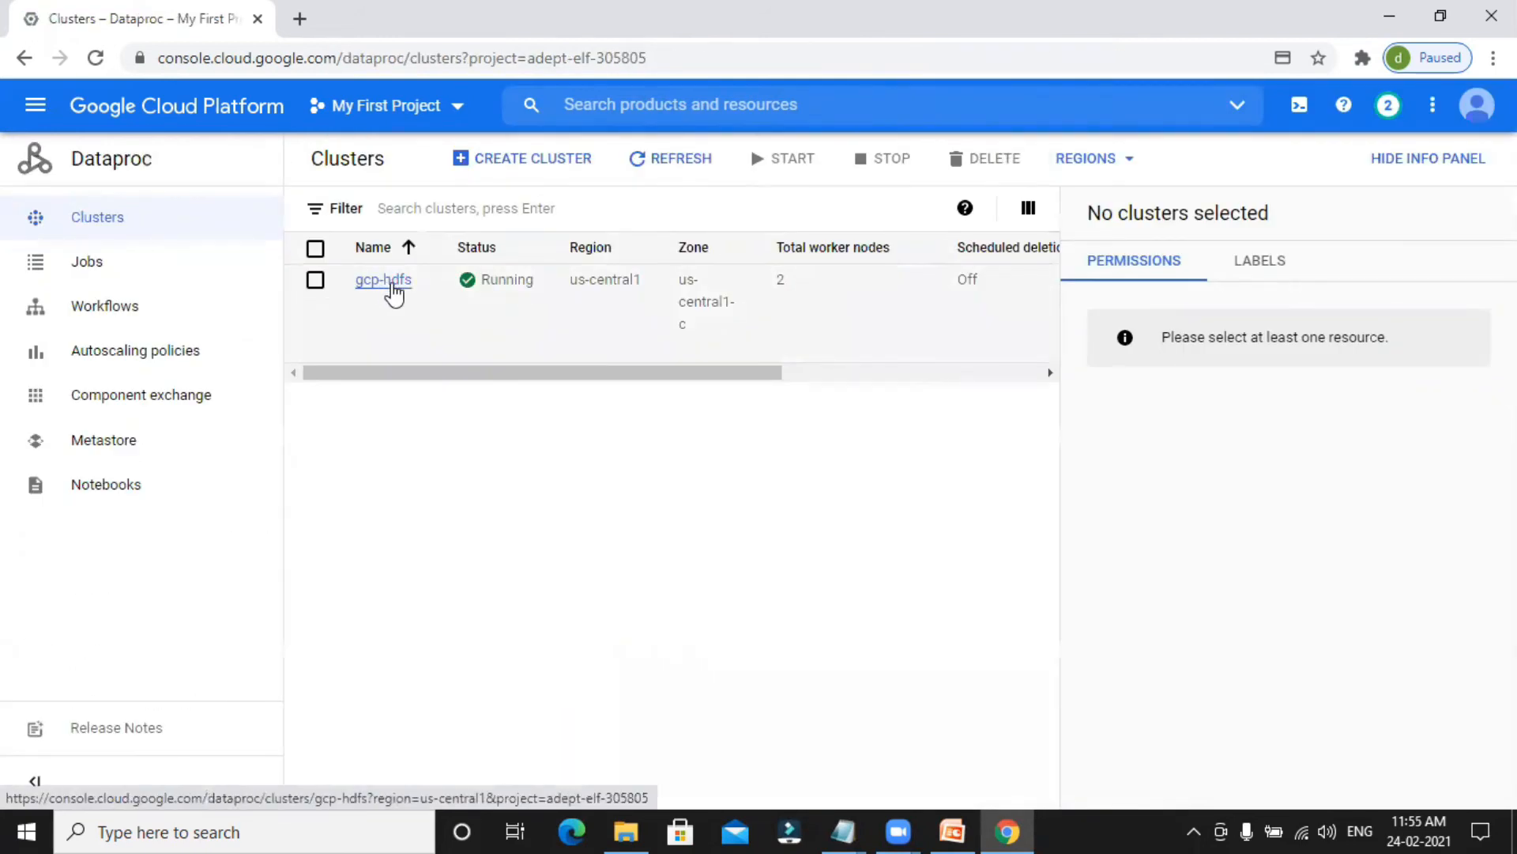
Open the VM instances of the gcp-hdfs cluster and start an SSH session to gcp-hdfs-m in a browser window.
{"action": "left_click", "coordinate": [387, 280]}
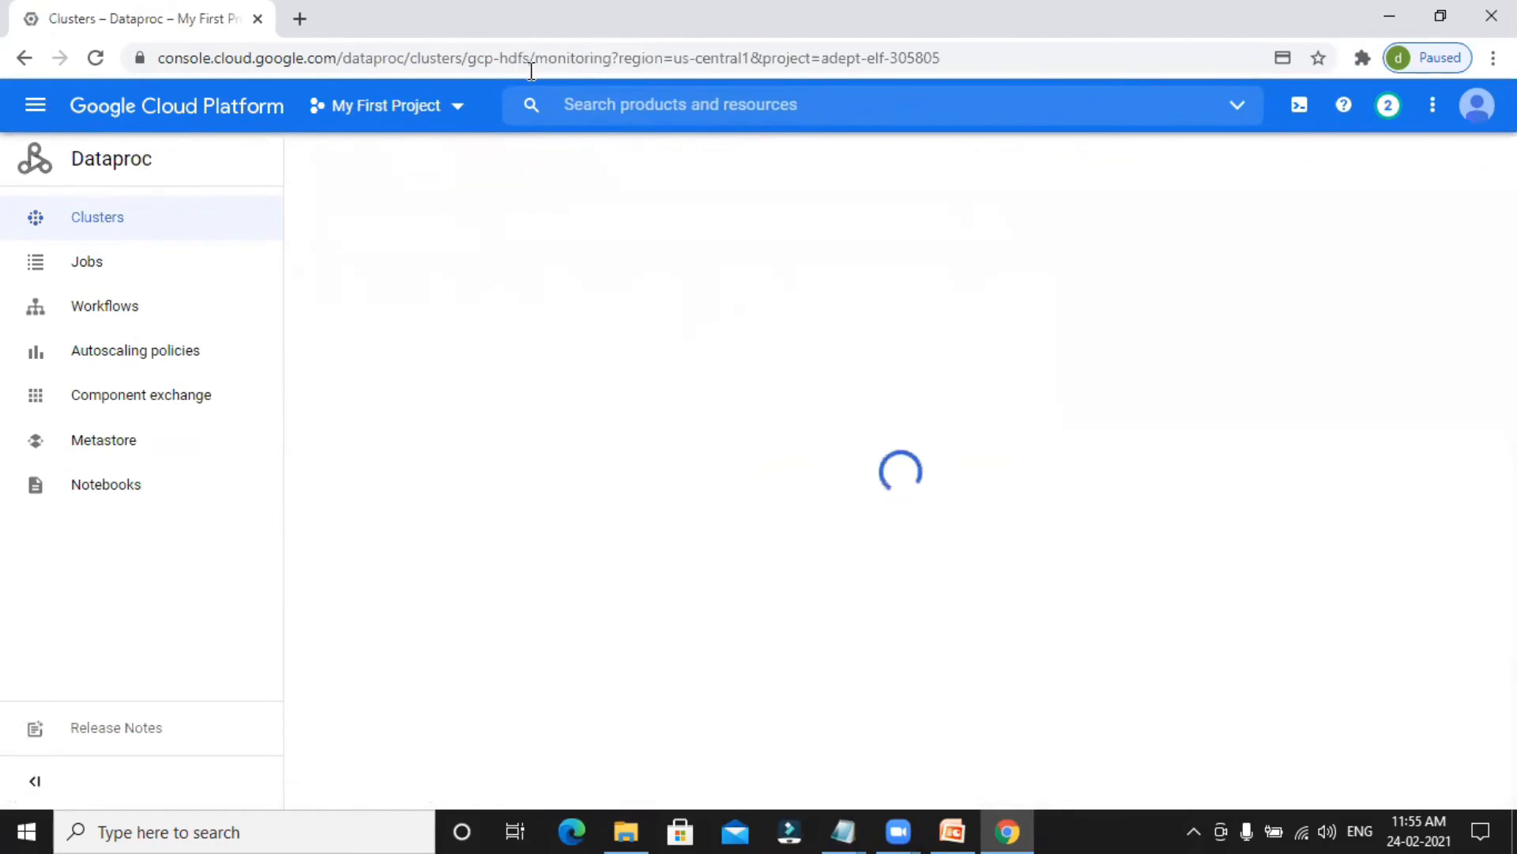
{"action": "scroll", "coordinate": [900, 337], "scroll_direction": "down", "scroll_amount": 10}
{"action": "scroll", "coordinate": [898, 332], "scroll_direction": "up", "scroll_amount": 10}
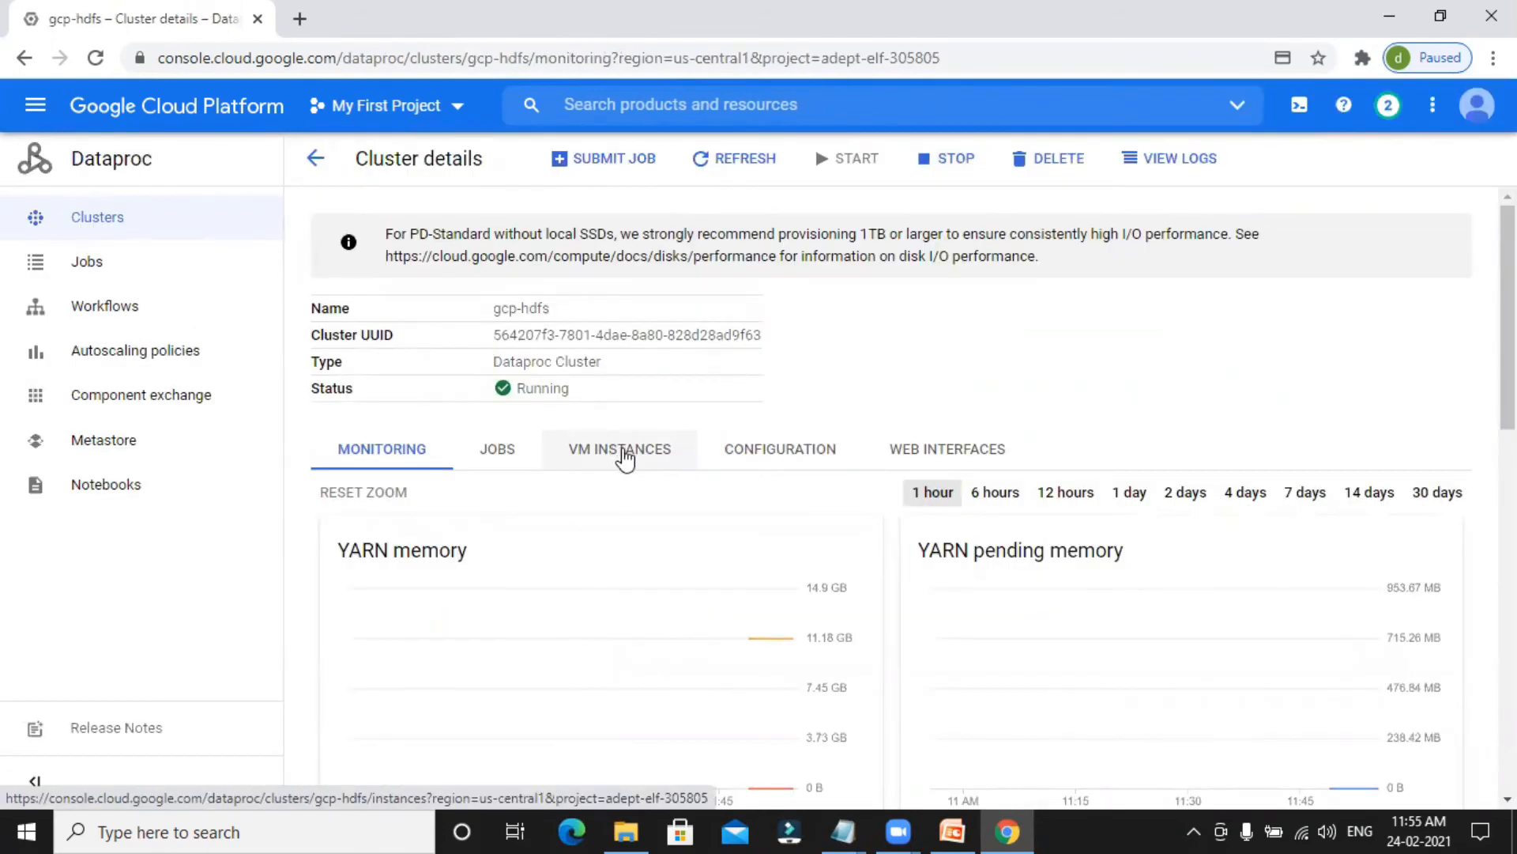
{"action": "left_click", "coordinate": [621, 457]}
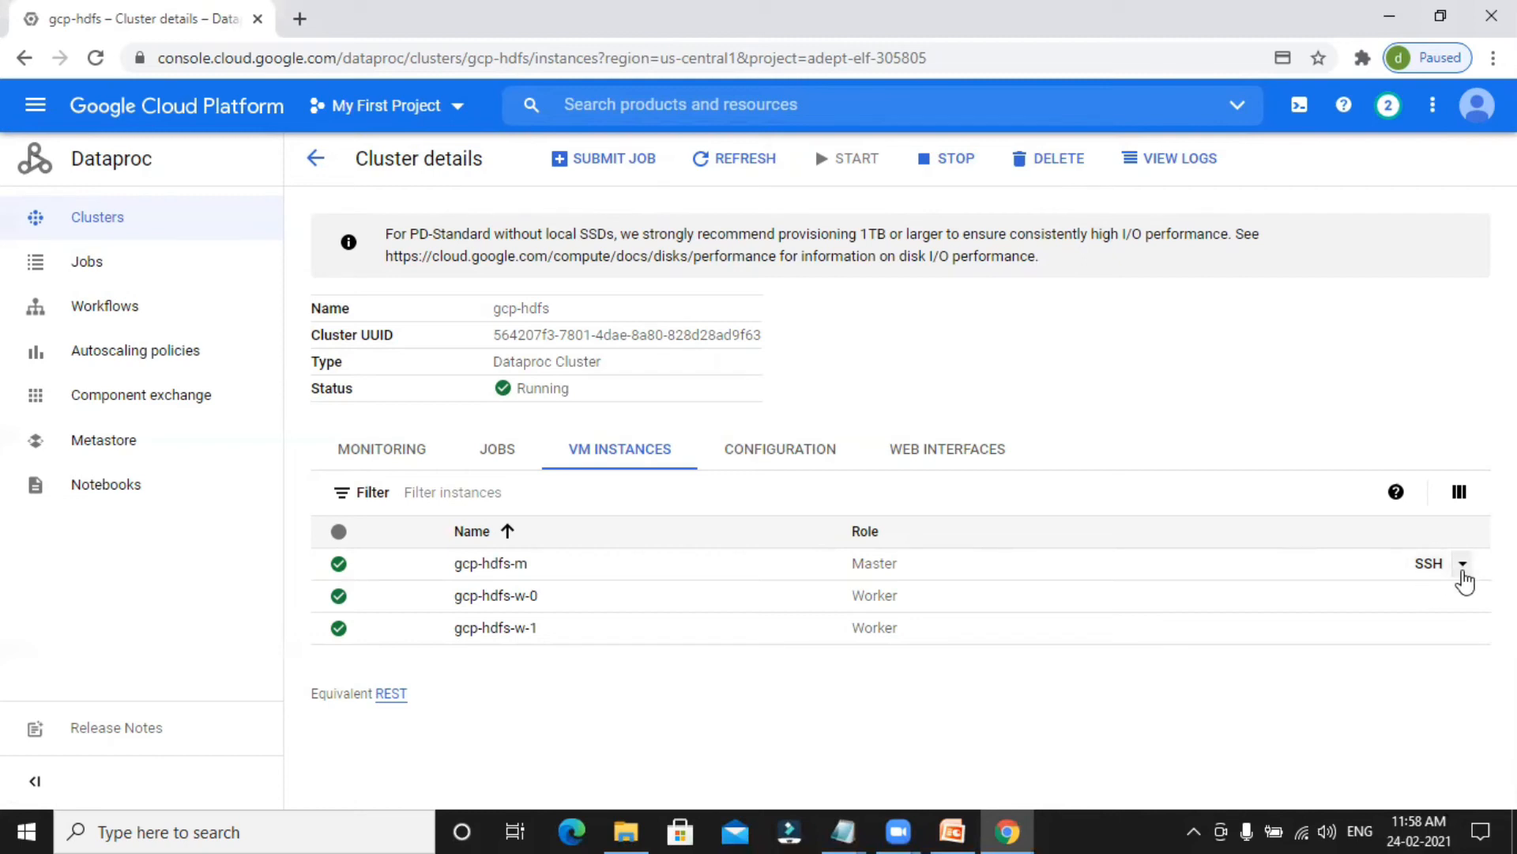
{"action": "left_click", "coordinate": [1463, 564]}
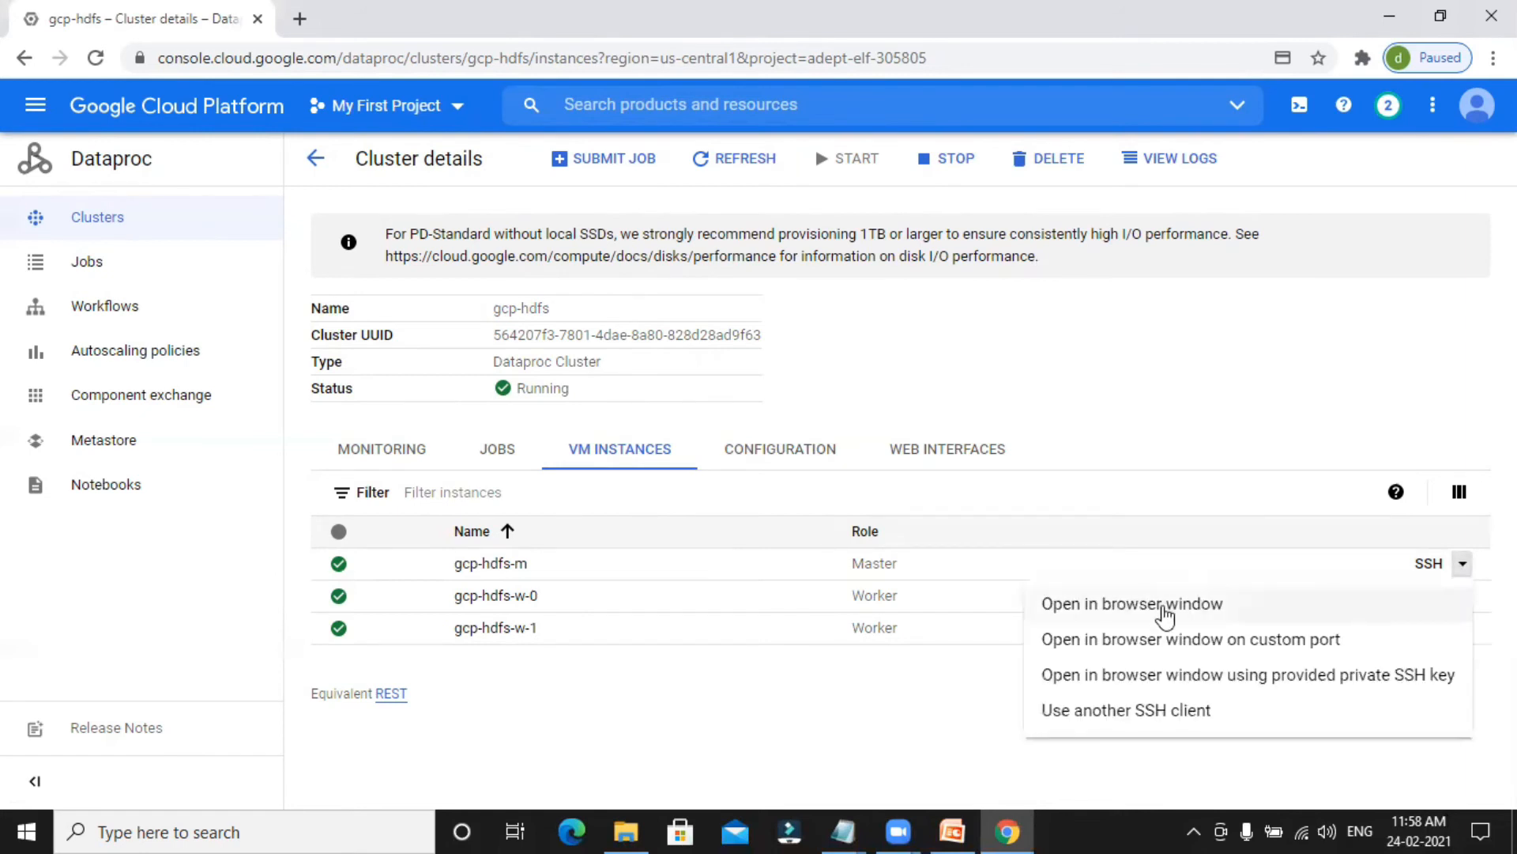
{"action": "left_click", "coordinate": [1165, 605]}
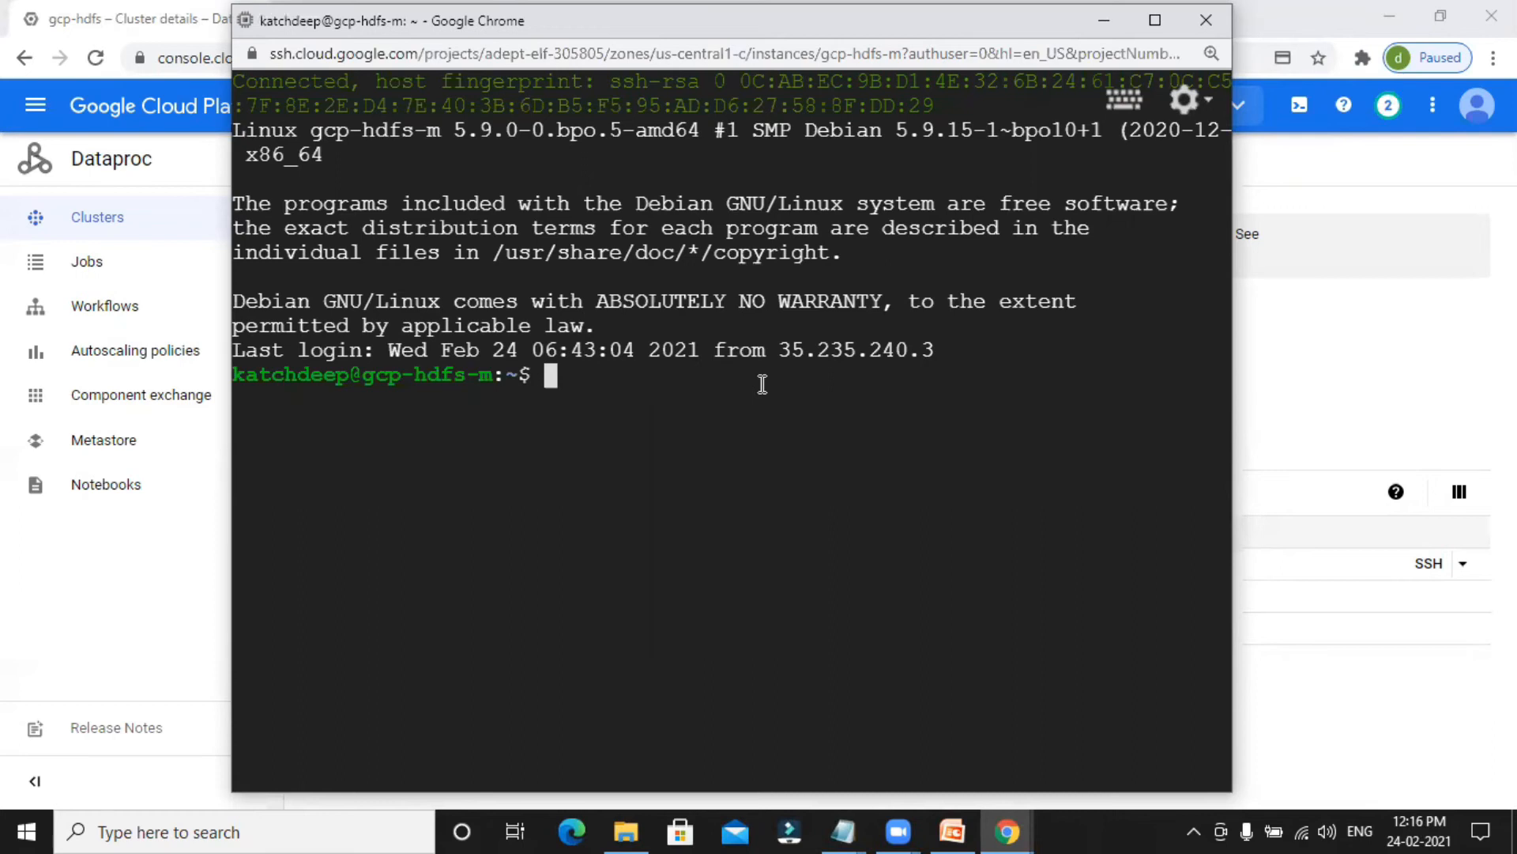
List the HDFS root directory with hdfs dfs -ls / and examine its entries.
{"action": "type", "text": "hdfs dfs "}
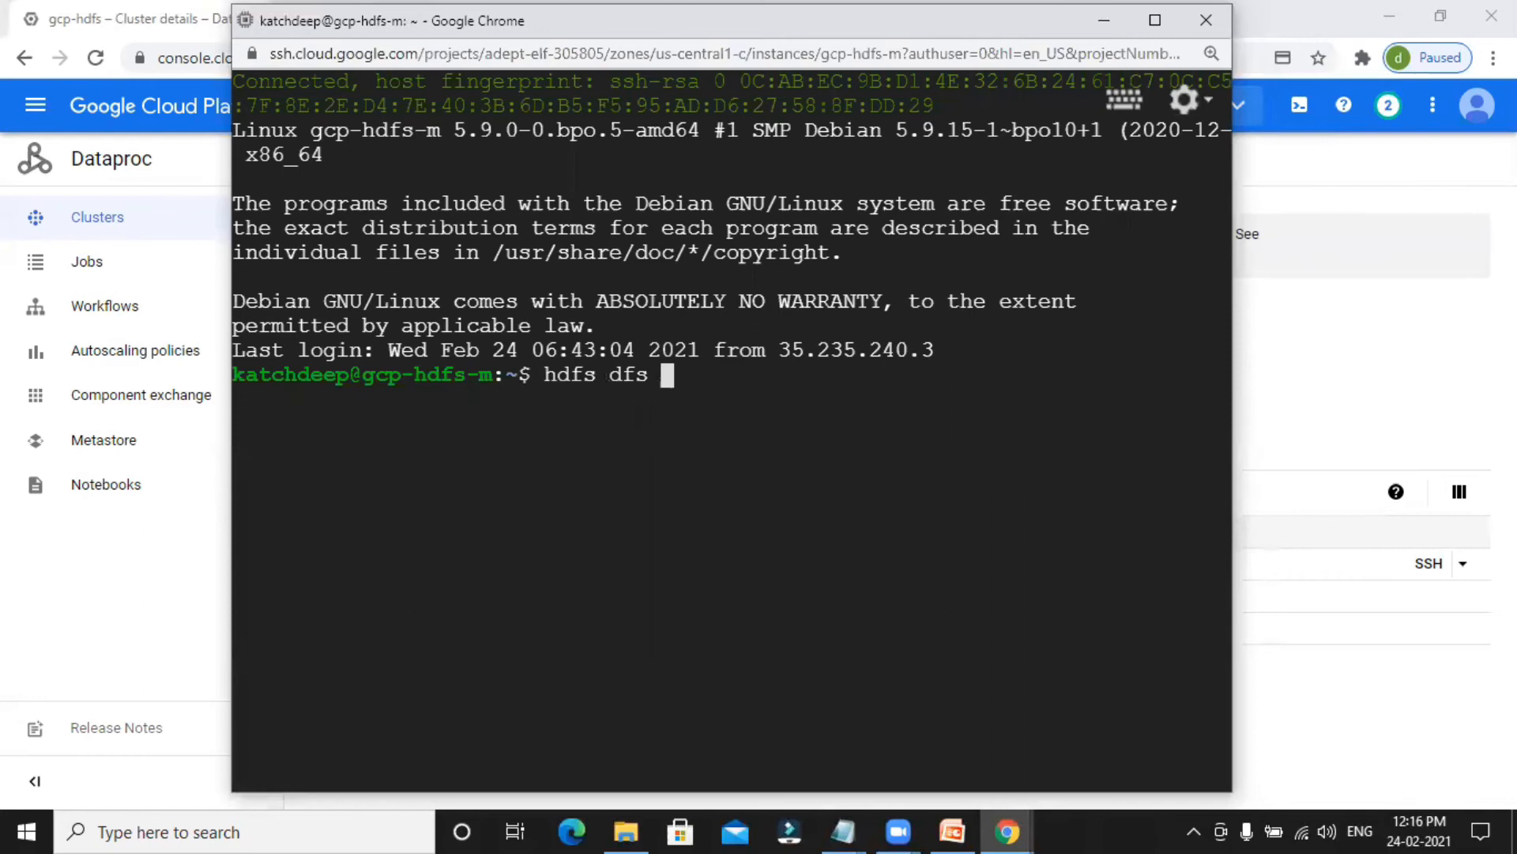
{"action": "type", "text": "-ls /"}
{"action": "key", "text": "Return"}
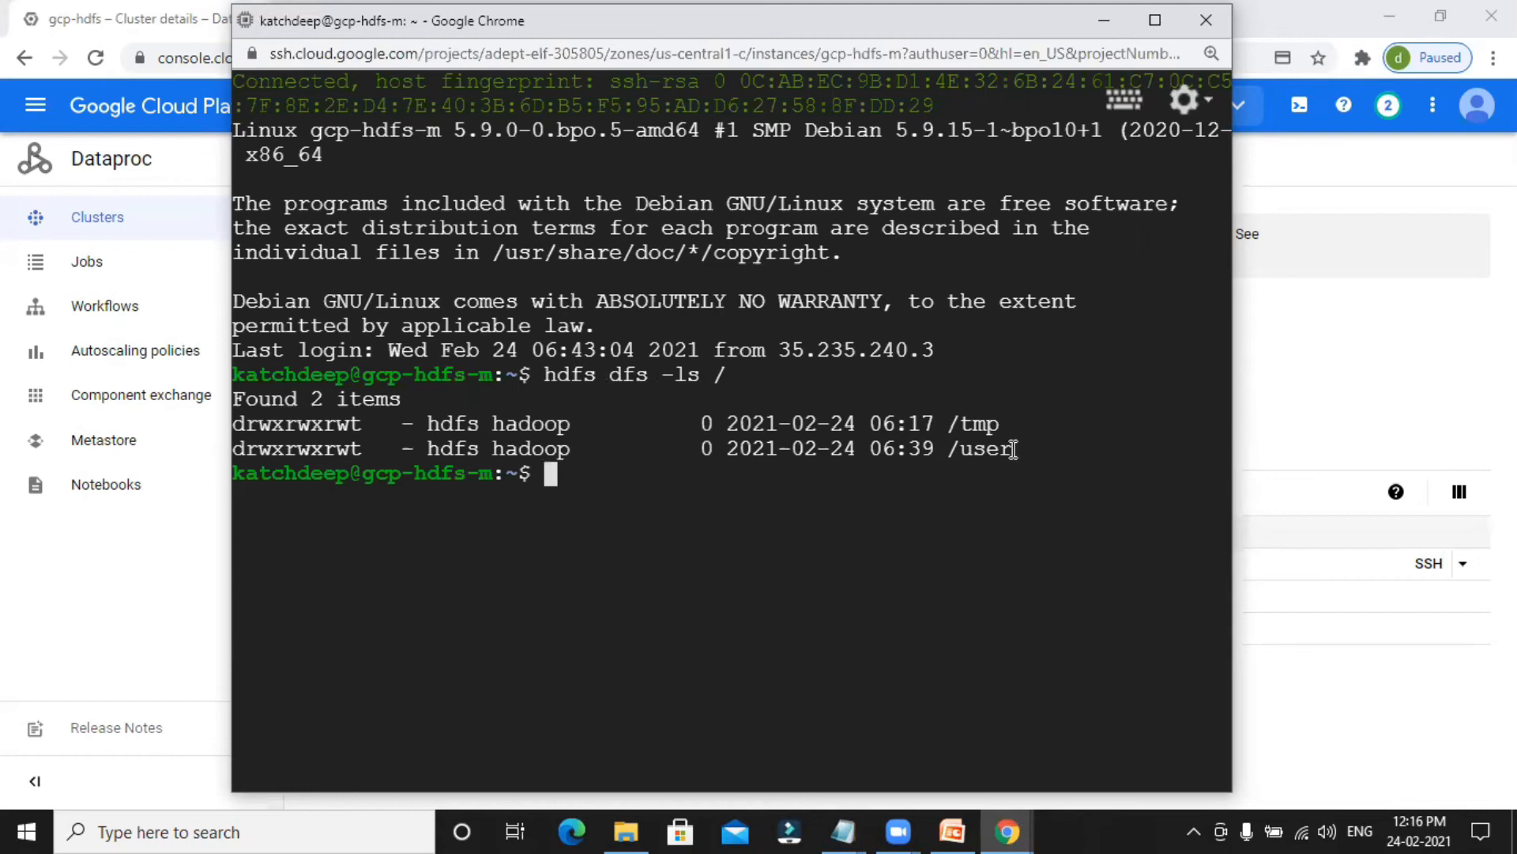
{"action": "mouse_move", "coordinate": [1014, 449]}
{"action": "left_mouse_down"}
{"action": "mouse_move", "coordinate": [939, 431]}
{"action": "mouse_move", "coordinate": [1002, 433]}
{"action": "left_mouse_up"}
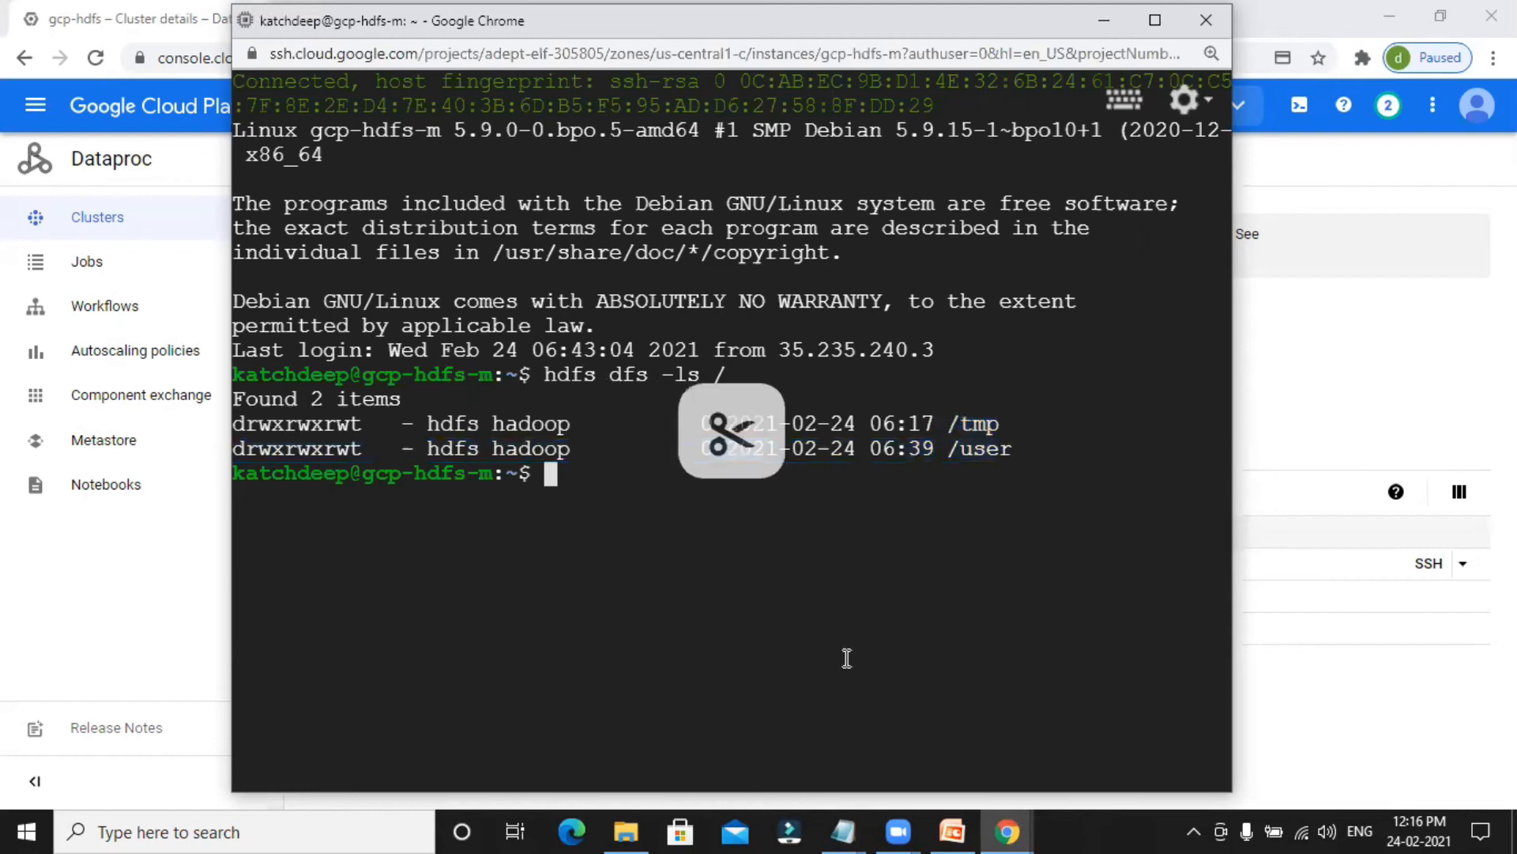
Create the HDFS directory /user/bigdata by running the hdfs dfs -mkdir command from the untitled Notepad notes in the SSH session.
{"action": "mouse_move", "coordinate": [845, 827]}
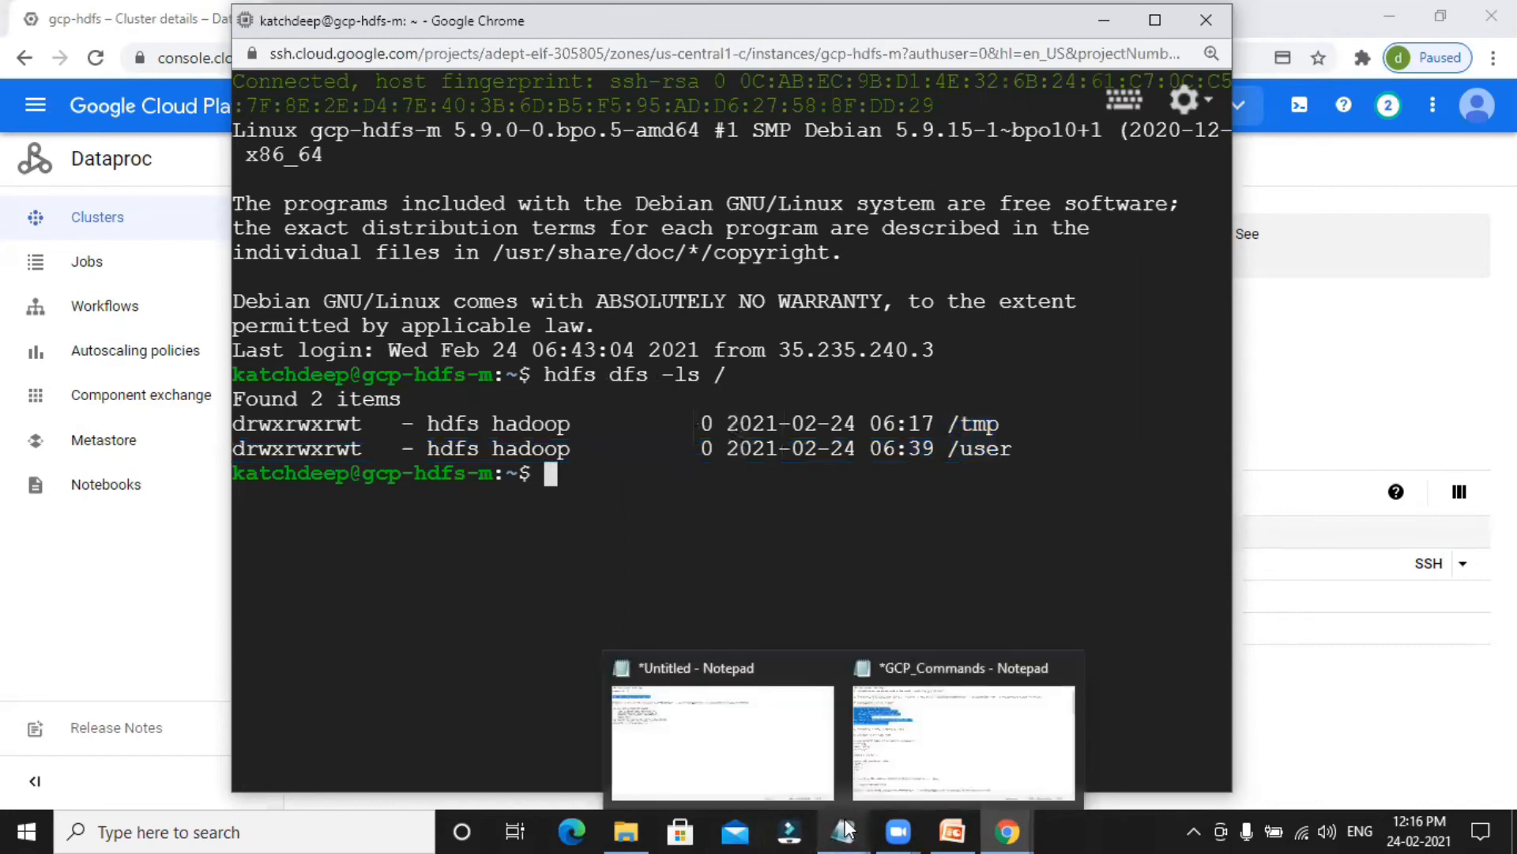
{"action": "left_click", "coordinate": [783, 743]}
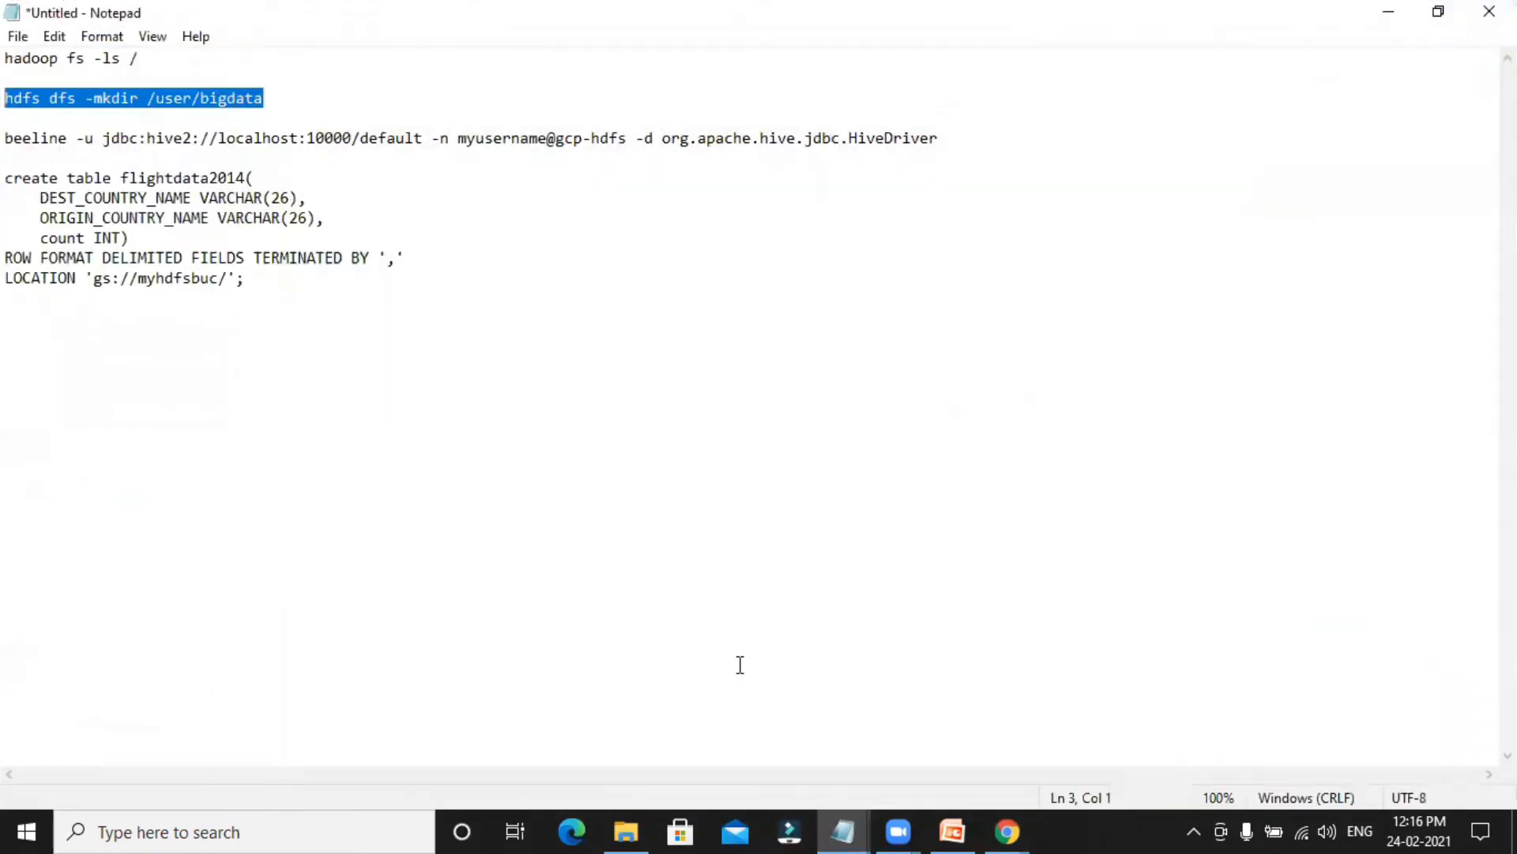
{"action": "left_click", "coordinate": [1383, 12]}
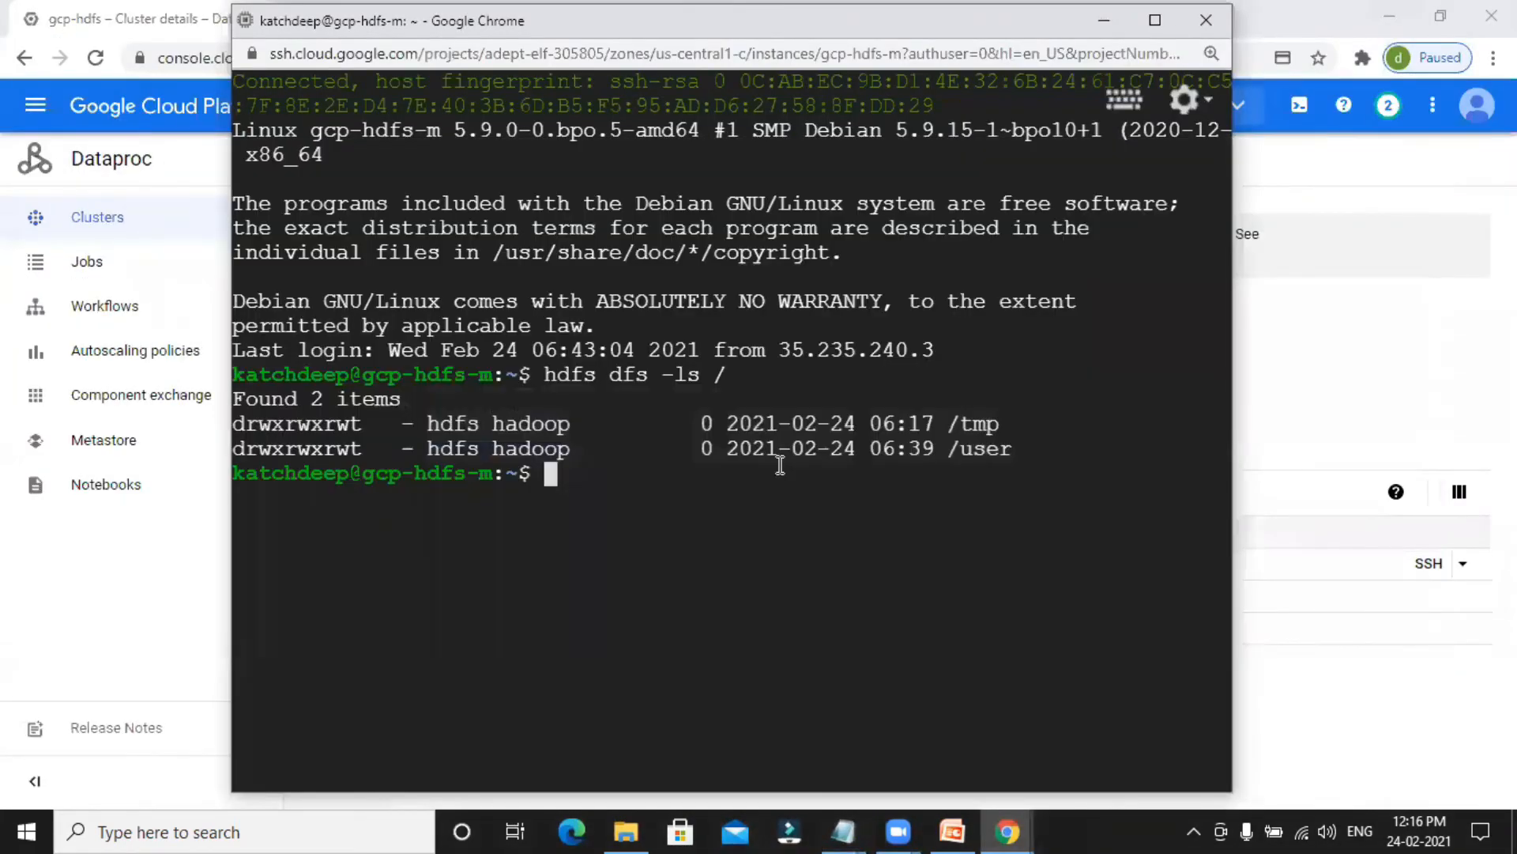
{"action": "type", "text": "hdfs dfs -mkdir /user/bigdata"}
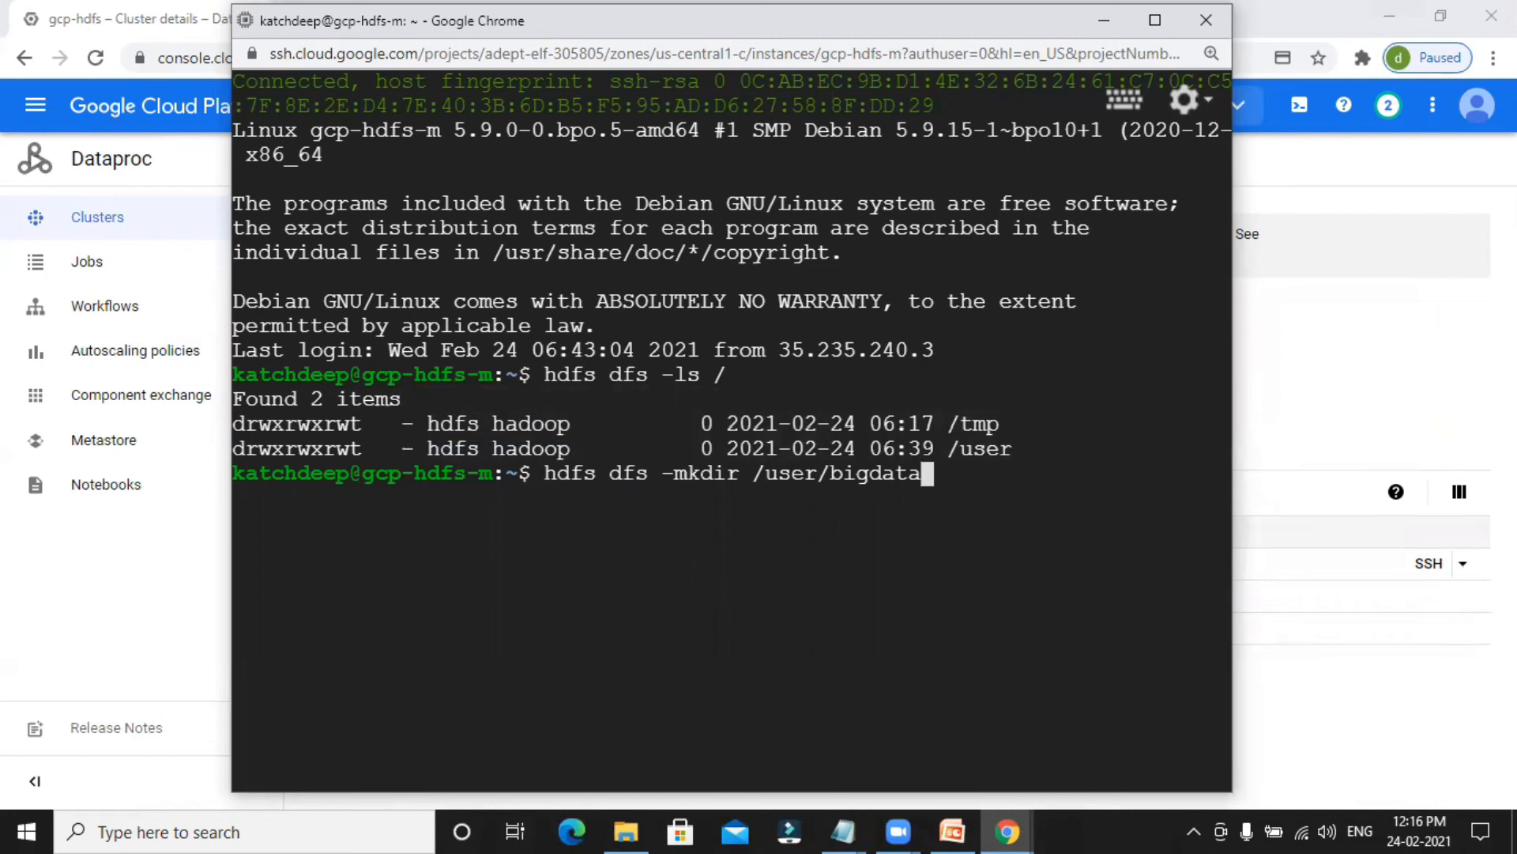
{"action": "left_click_drag", "start_coordinate": [830, 473], "coordinate": [963, 473]}
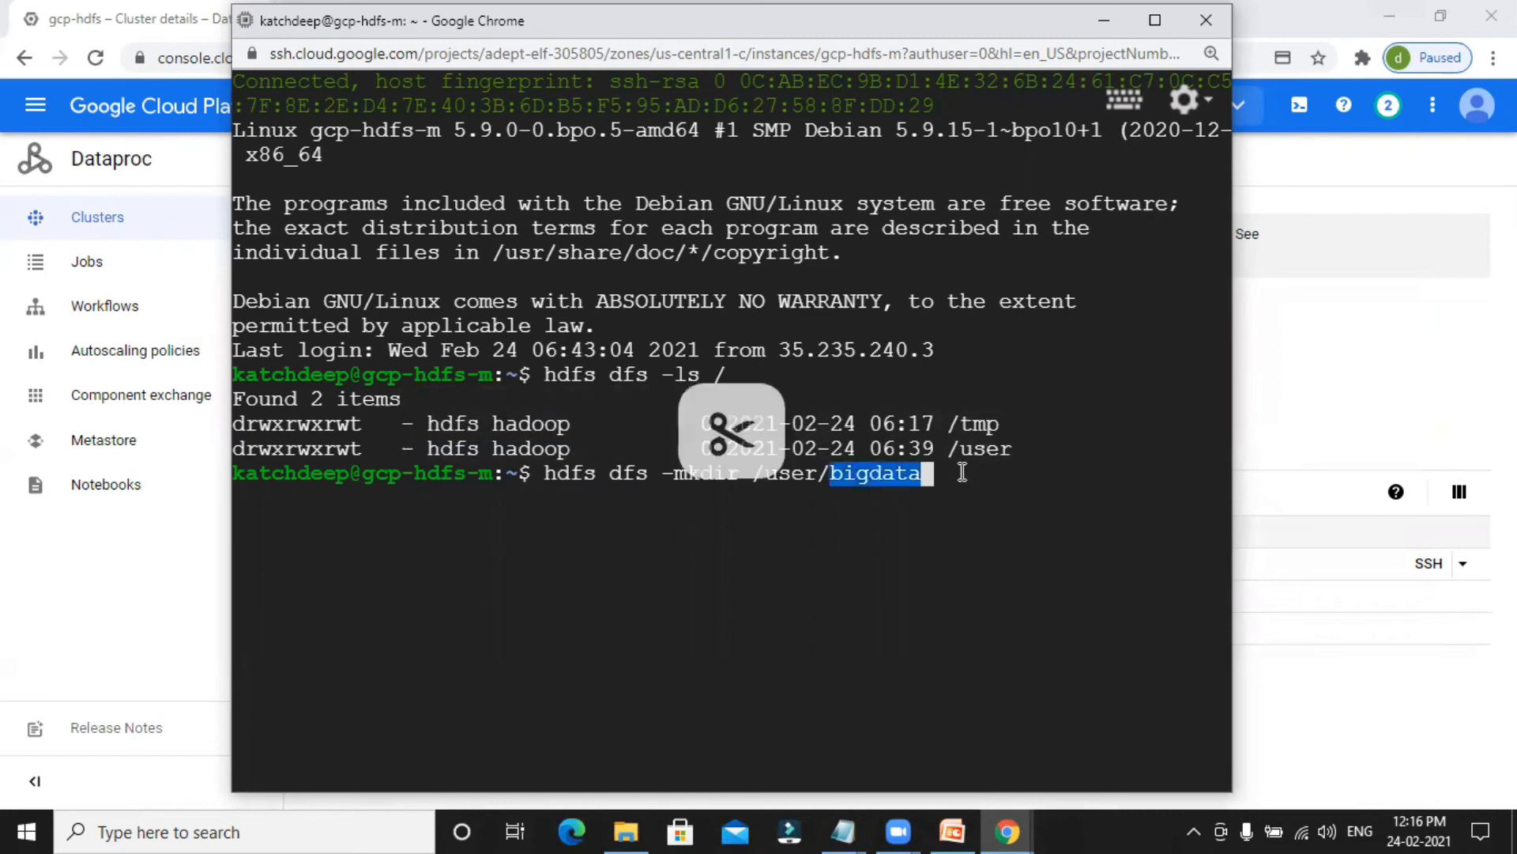
{"action": "left_click", "coordinate": [1004, 471]}
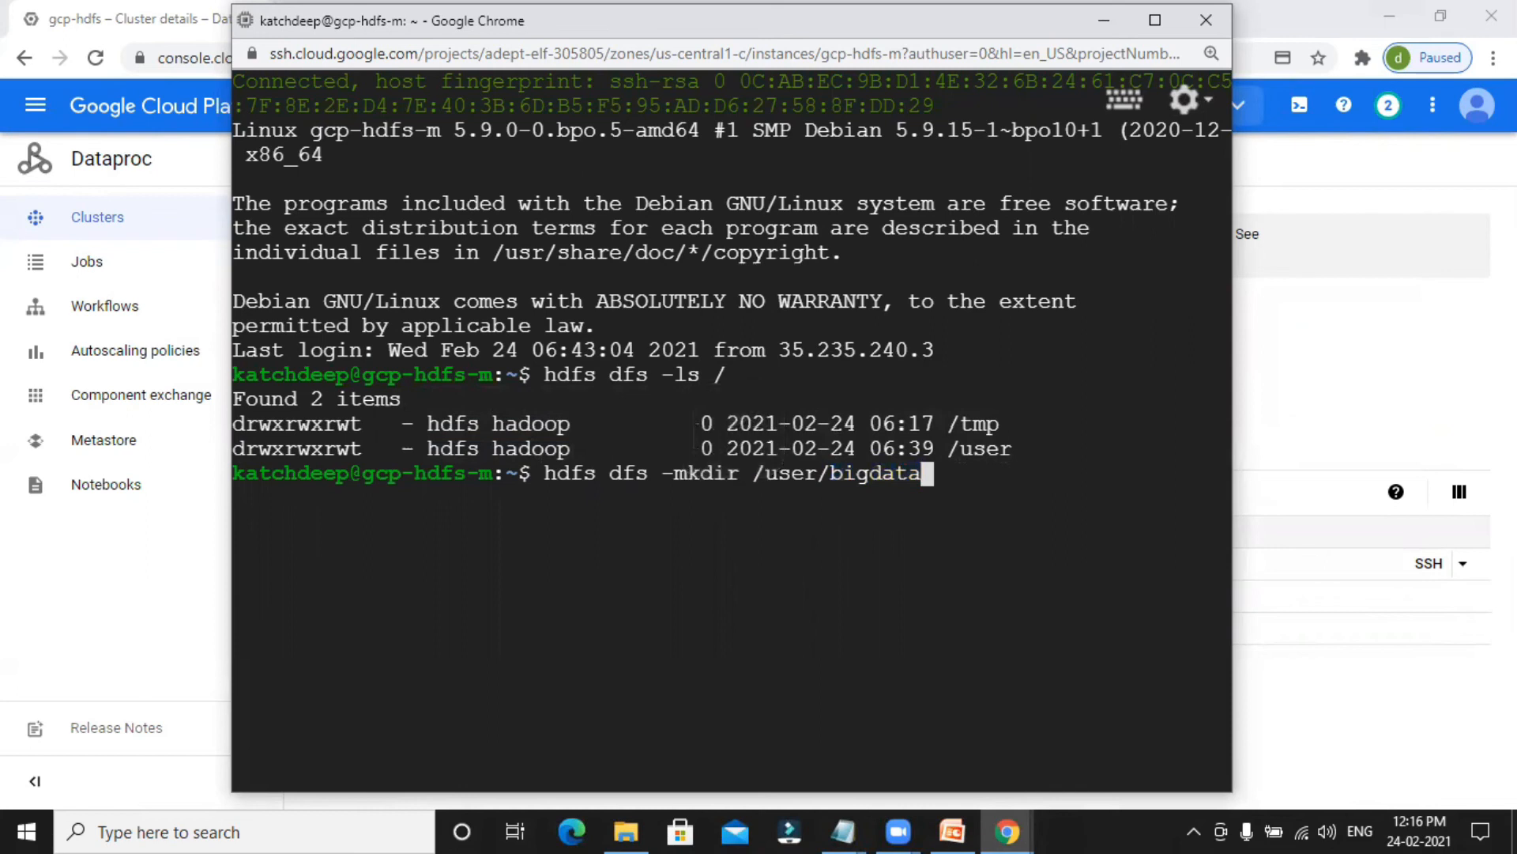
{"action": "key", "text": "Return"}
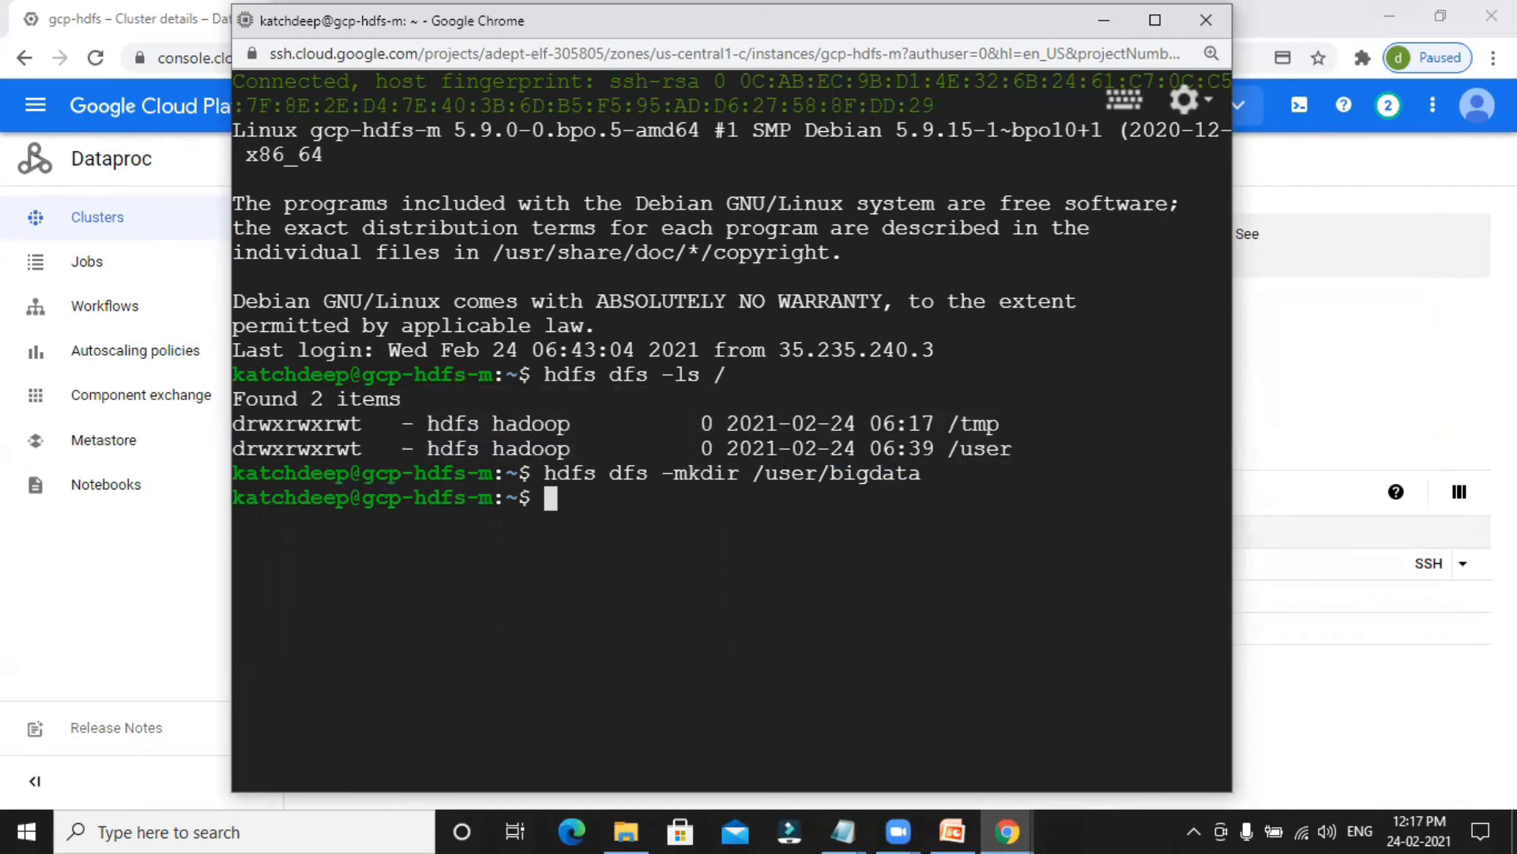
List the HDFS /user directory with hdfs dfs -ls /user and check its entries for the bigdata folder.
{"action": "type", "text": "hdfs dfs "}
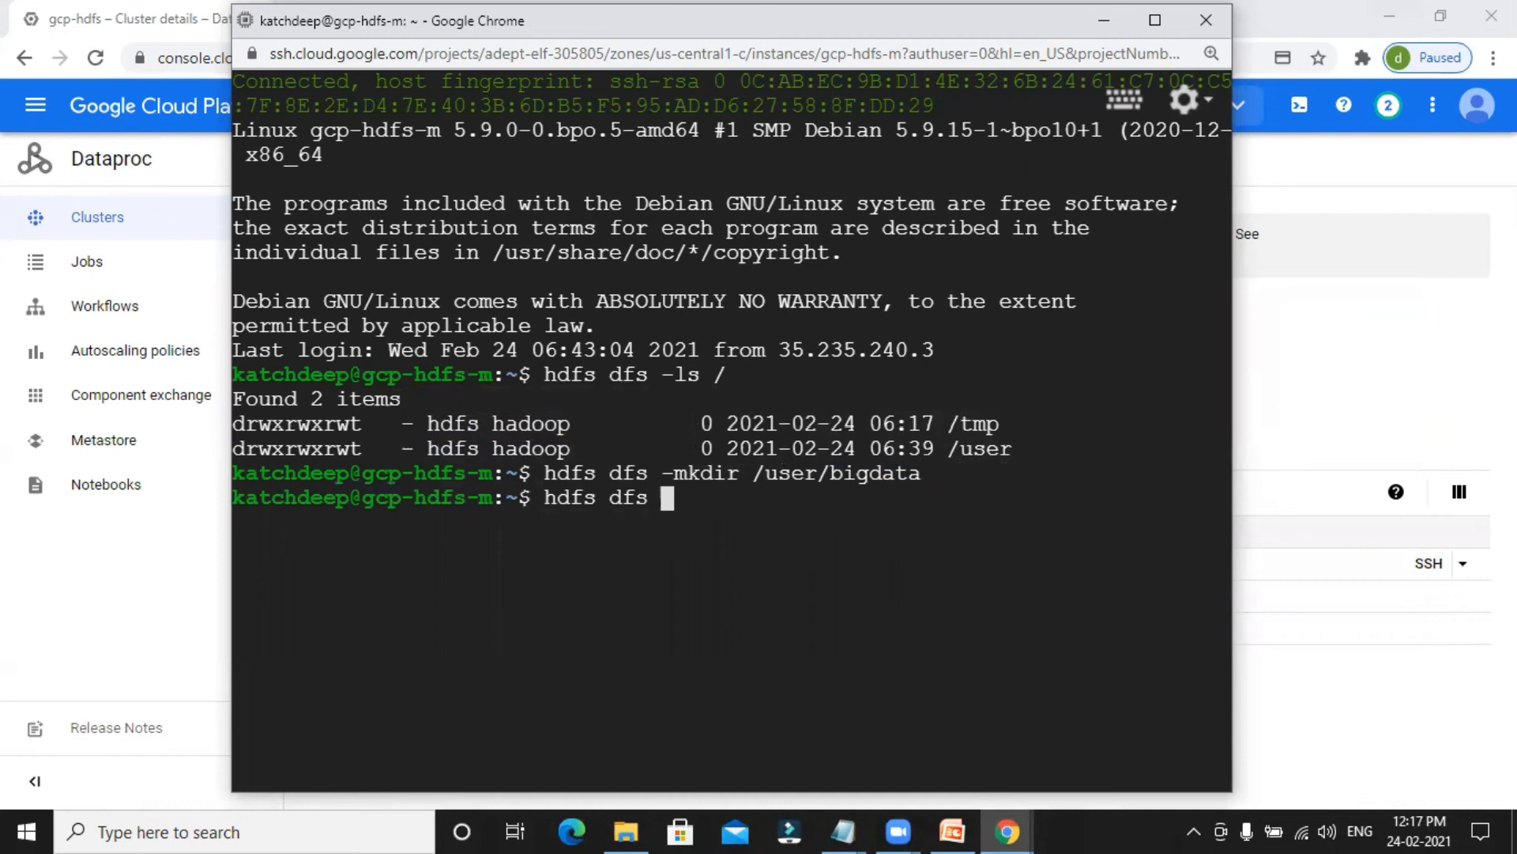
{"action": "type", "text": "-ls /user"}
{"action": "key", "text": "Return"}
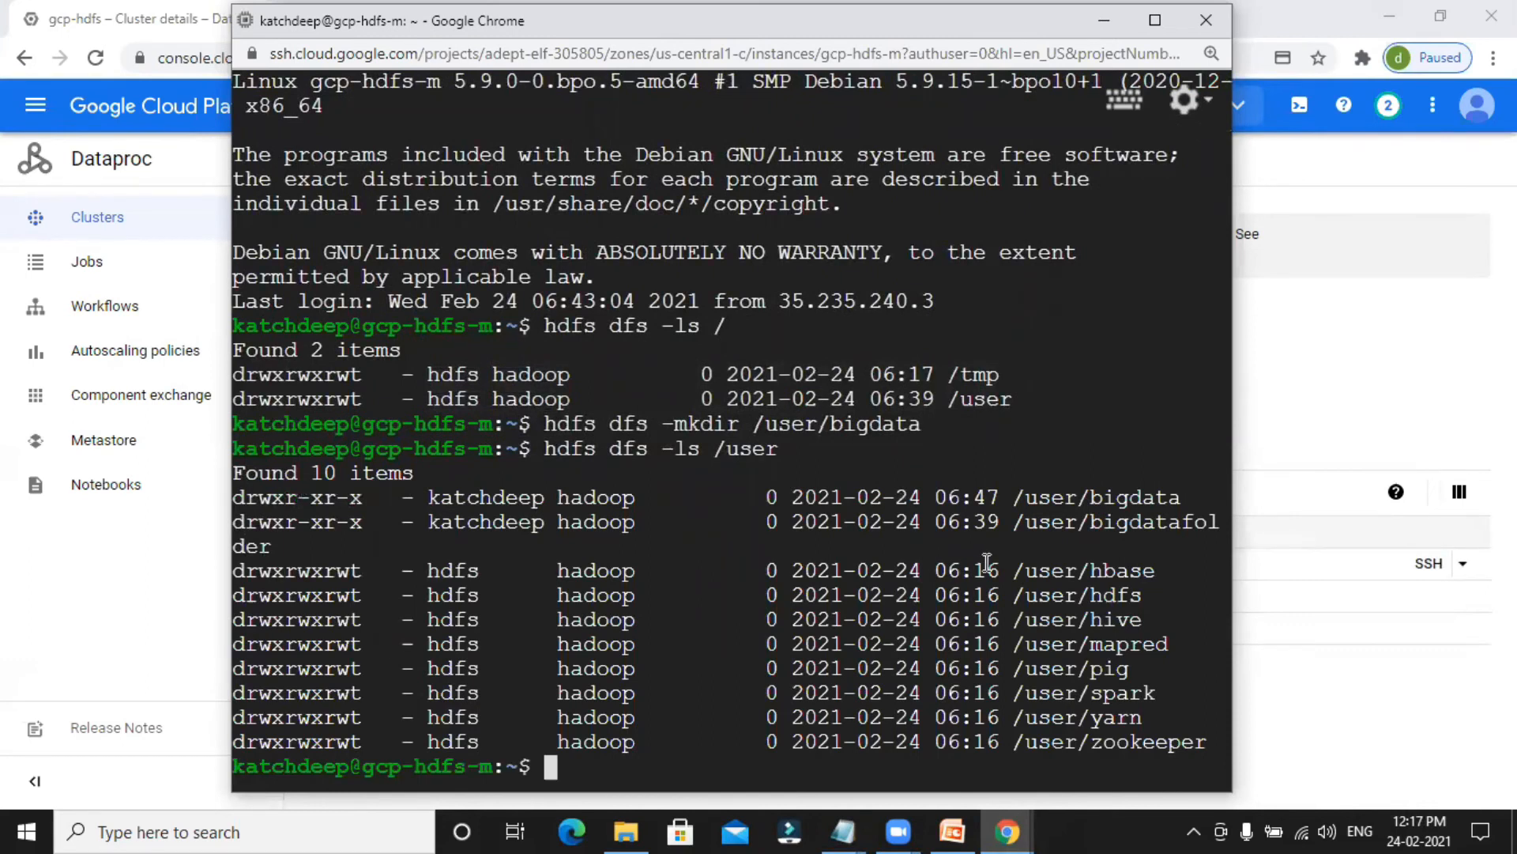
{"action": "left_click_drag", "start_coordinate": [1094, 494], "coordinate": [1183, 495]}
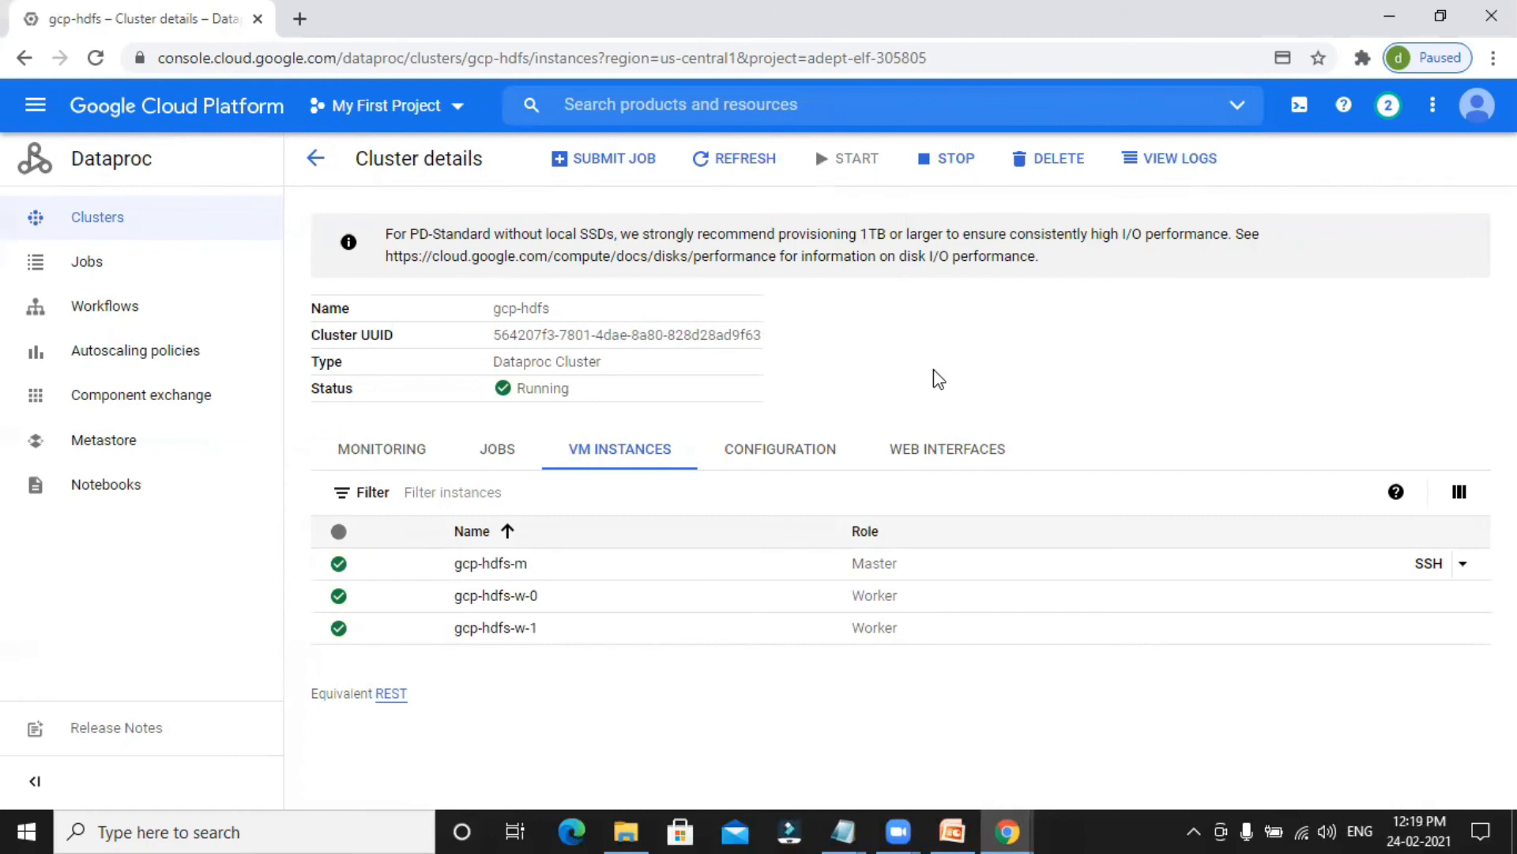
Copy the beeline command from the untitled Notepad notes and run it over SSH to connect to Hive at jdbc:hive2://localhost:10000/default.
{"action": "mouse_move", "coordinate": [885, 830]}
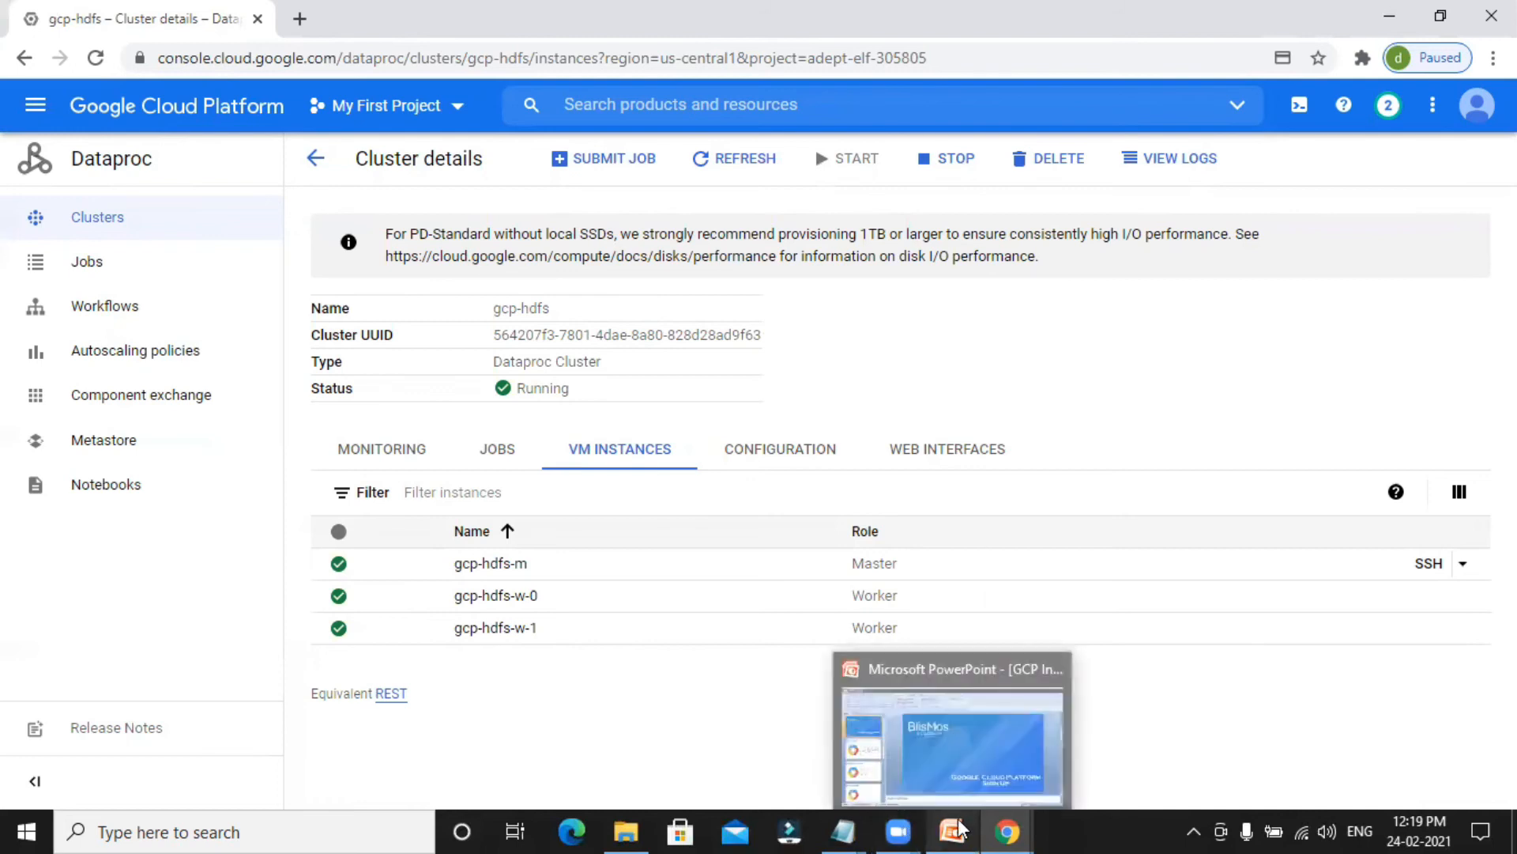
{"action": "left_click", "coordinate": [1121, 731]}
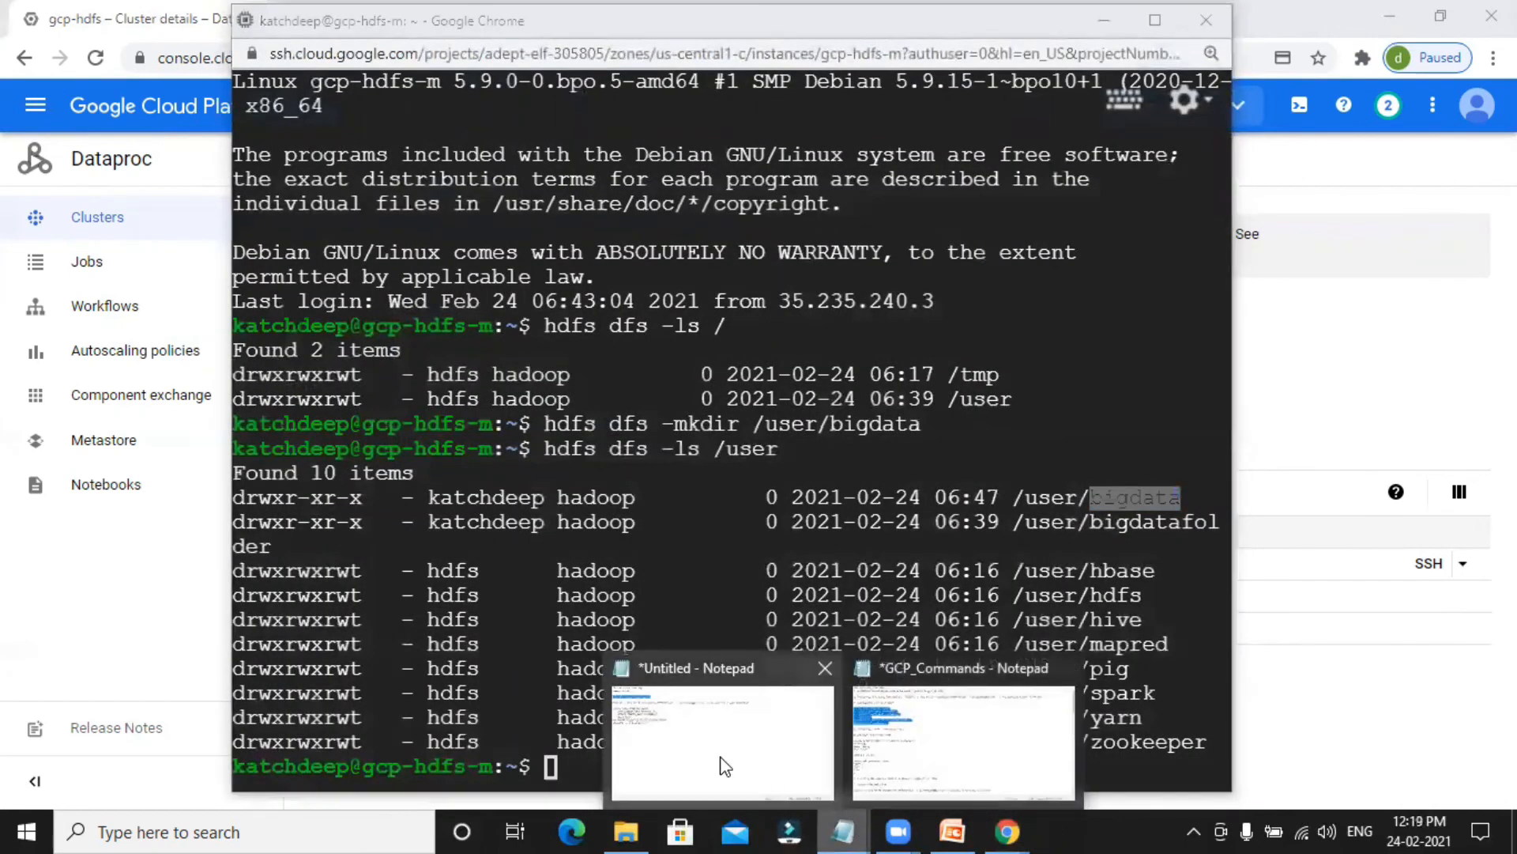
{"action": "left_click", "coordinate": [715, 735]}
{"action": "left_click_drag", "start_coordinate": [7, 139], "coordinate": [951, 142]}
{"action": "key", "text": "ctrl+c"}
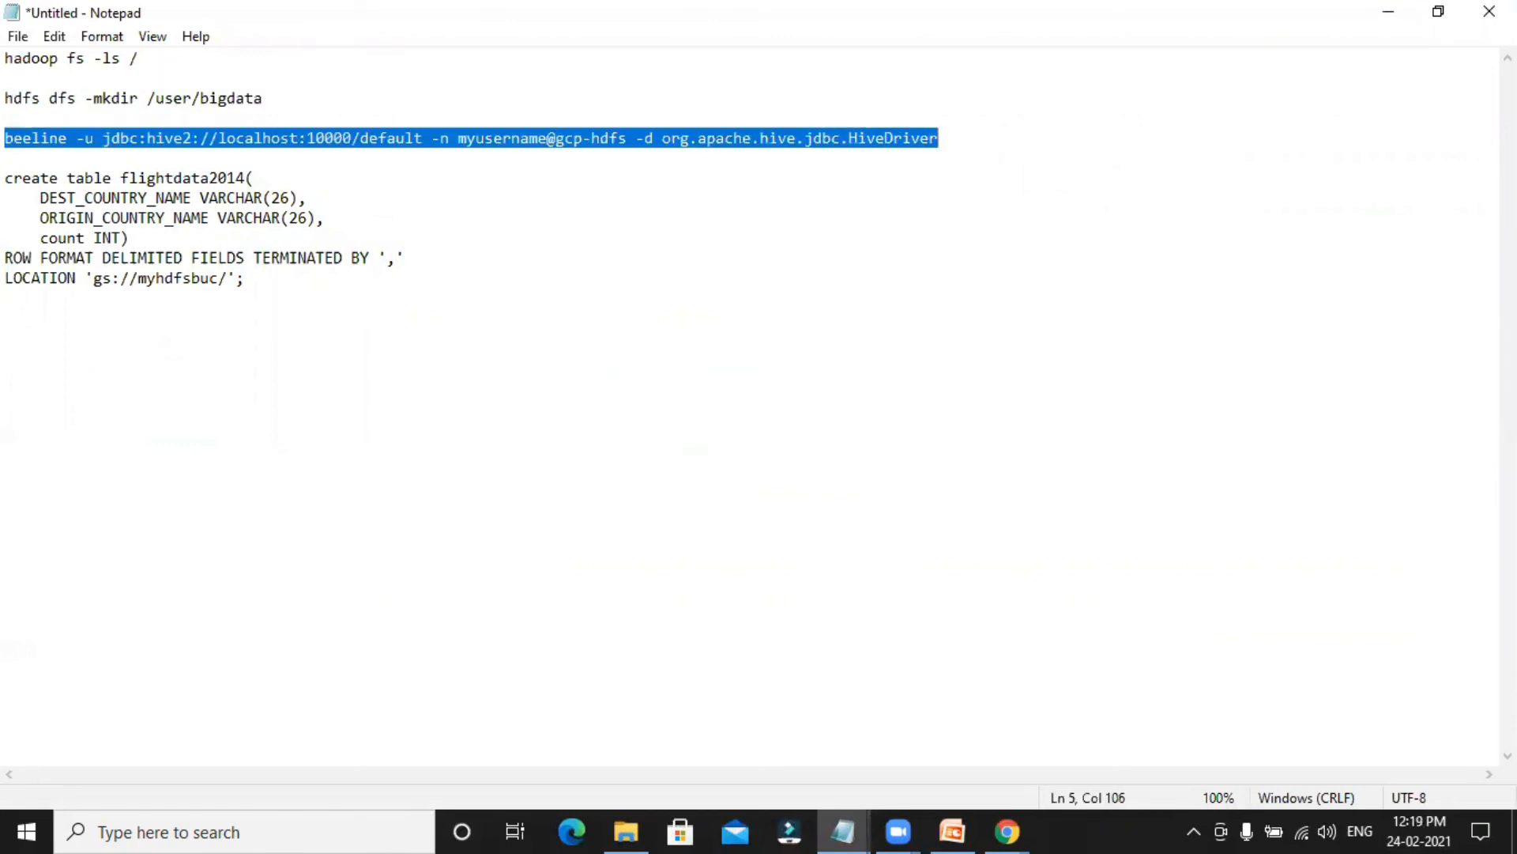
{"action": "left_click", "coordinate": [1391, 9]}
{"action": "key", "text": "ctrl+v"}
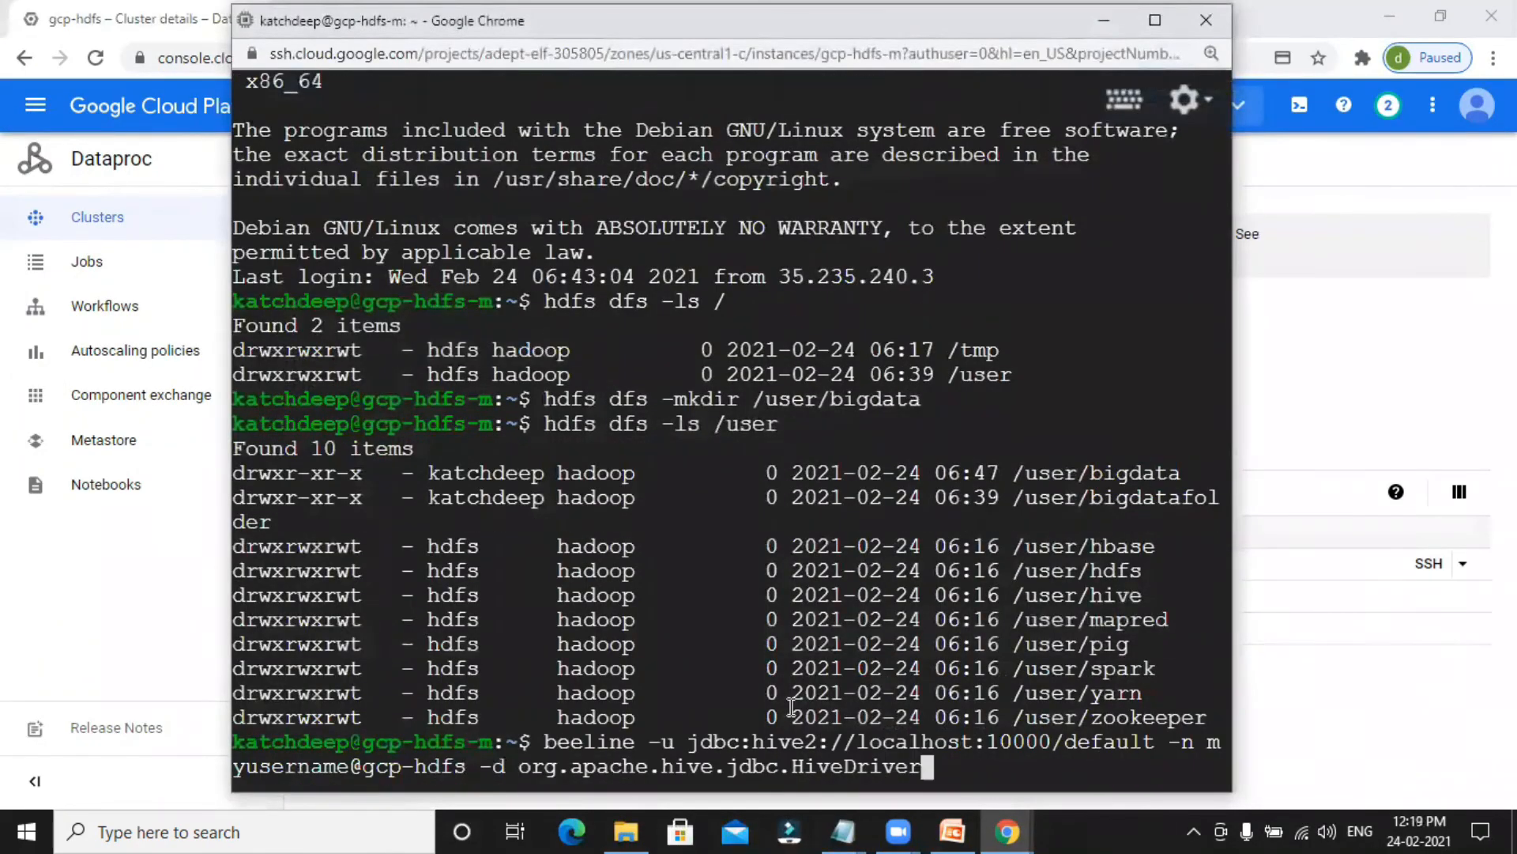
{"action": "key", "text": "Return"}
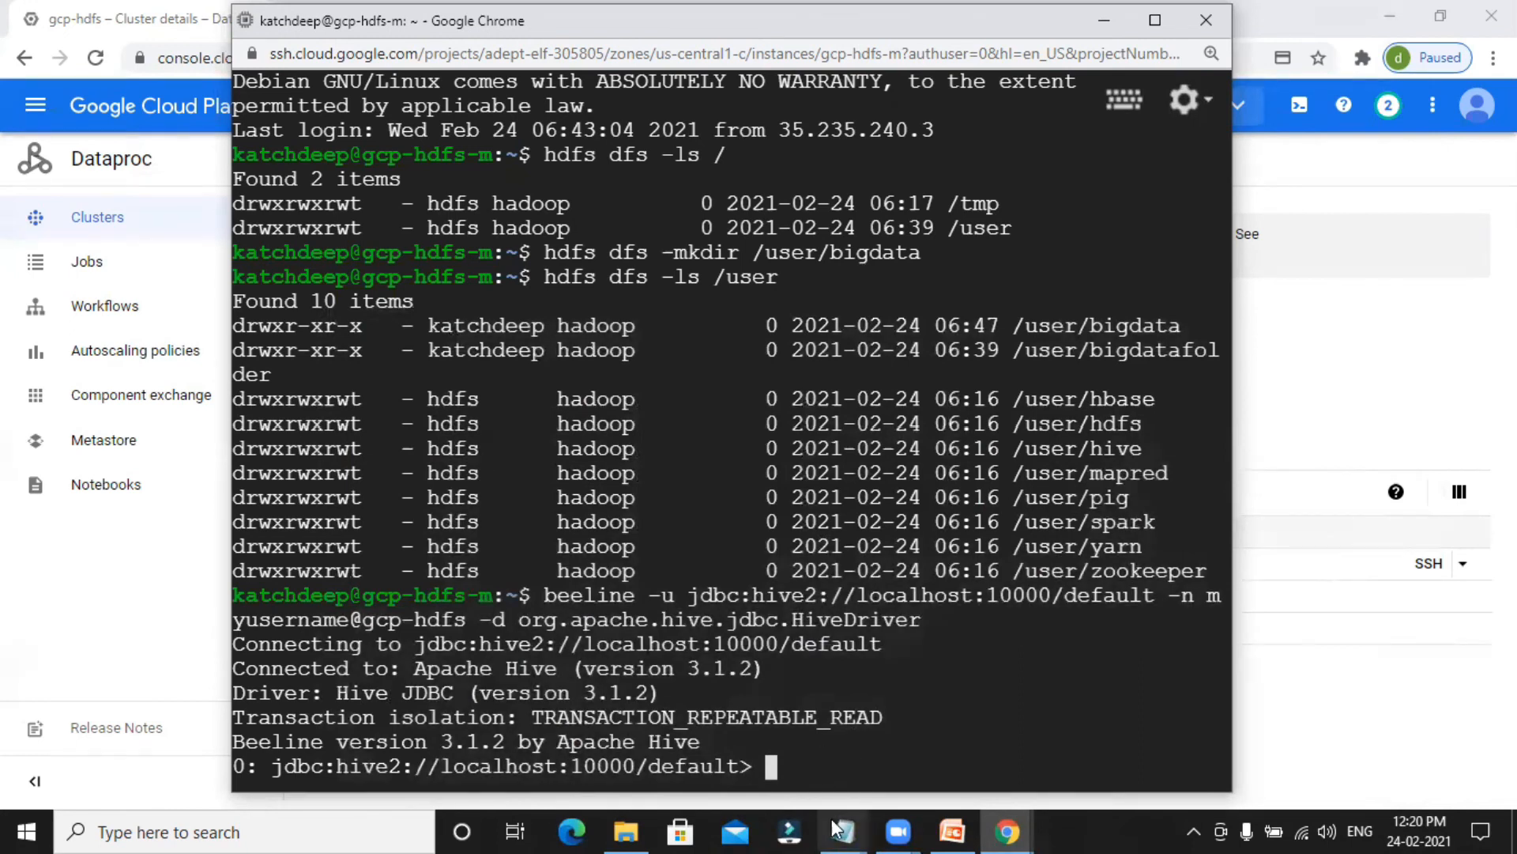
Switch to the untitled Notepad notes and examine the create table flightdata2014 statement, especially its LOCATION 'gs://myhdfsbuc/' clause.
{"action": "left_click", "coordinate": [695, 735]}
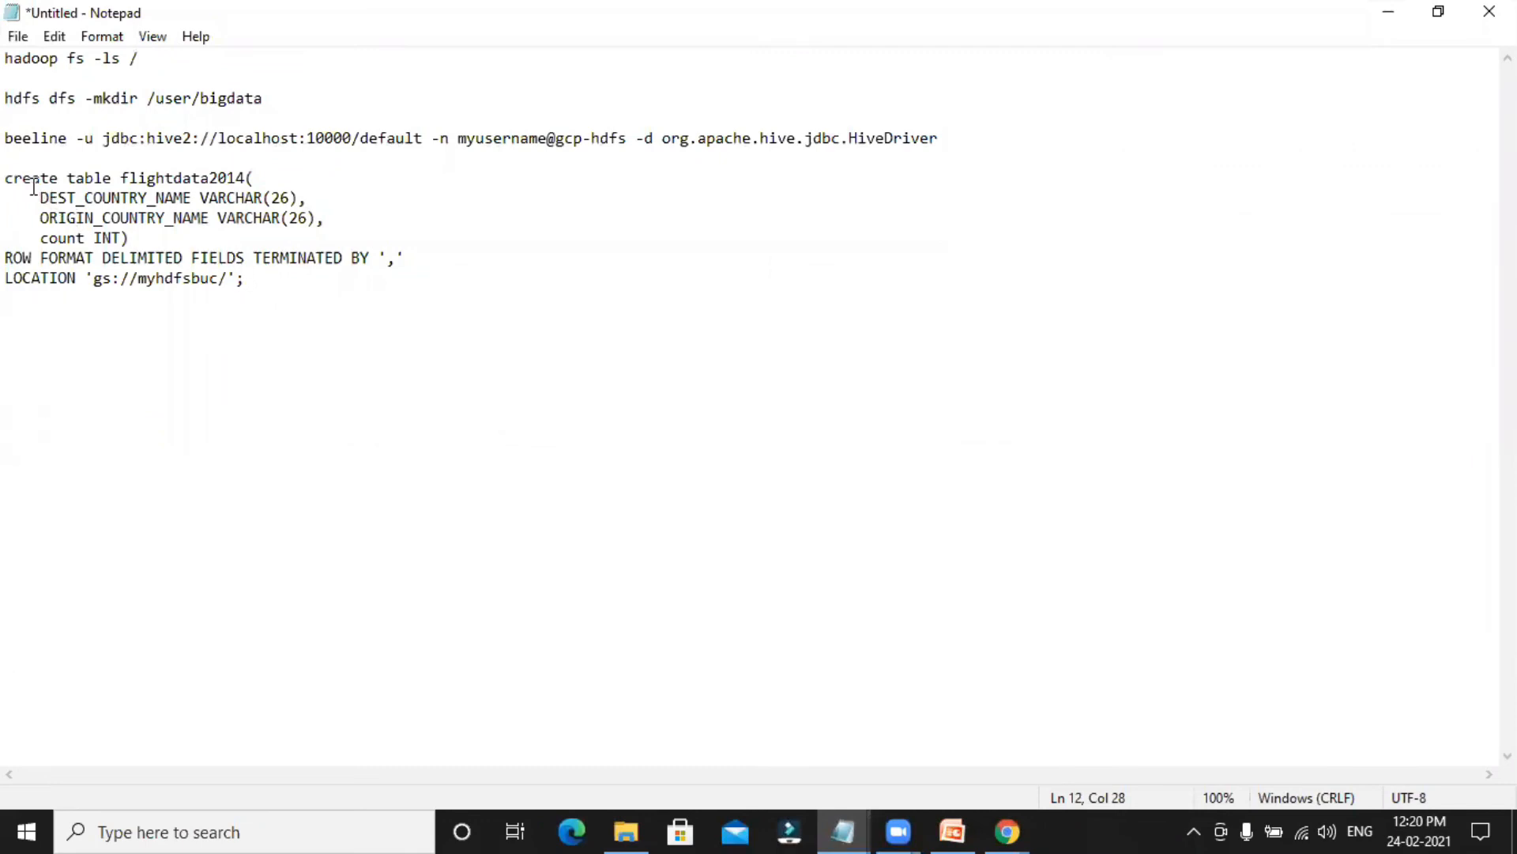
{"action": "left_click_drag", "start_coordinate": [10, 175], "coordinate": [397, 266]}
{"action": "left_click_drag", "start_coordinate": [9, 278], "coordinate": [251, 283]}
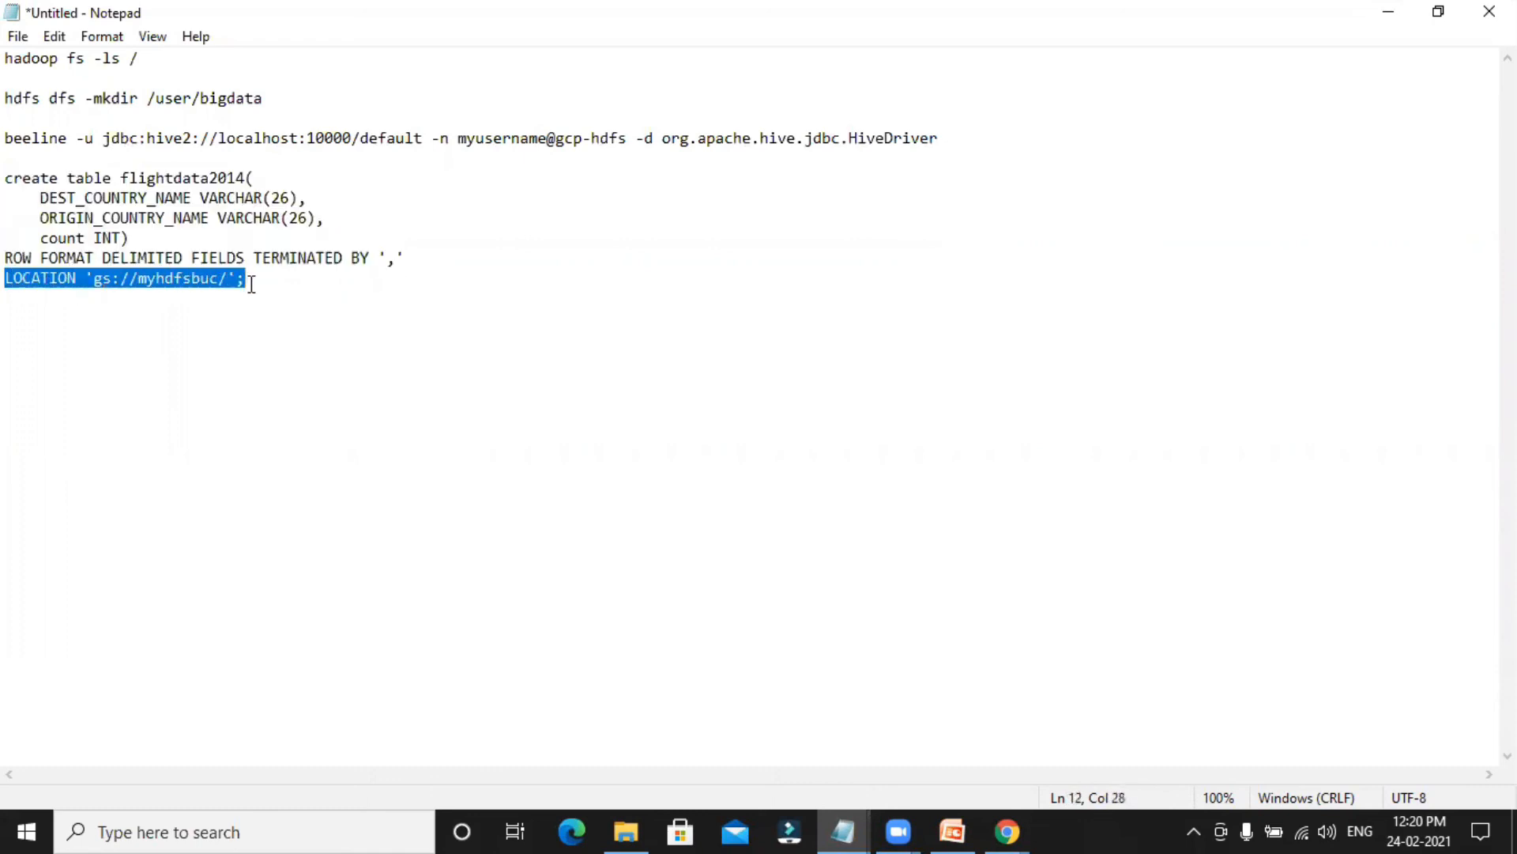
{"action": "double_click", "coordinate": [193, 278]}
{"action": "left_click", "coordinate": [229, 279]}
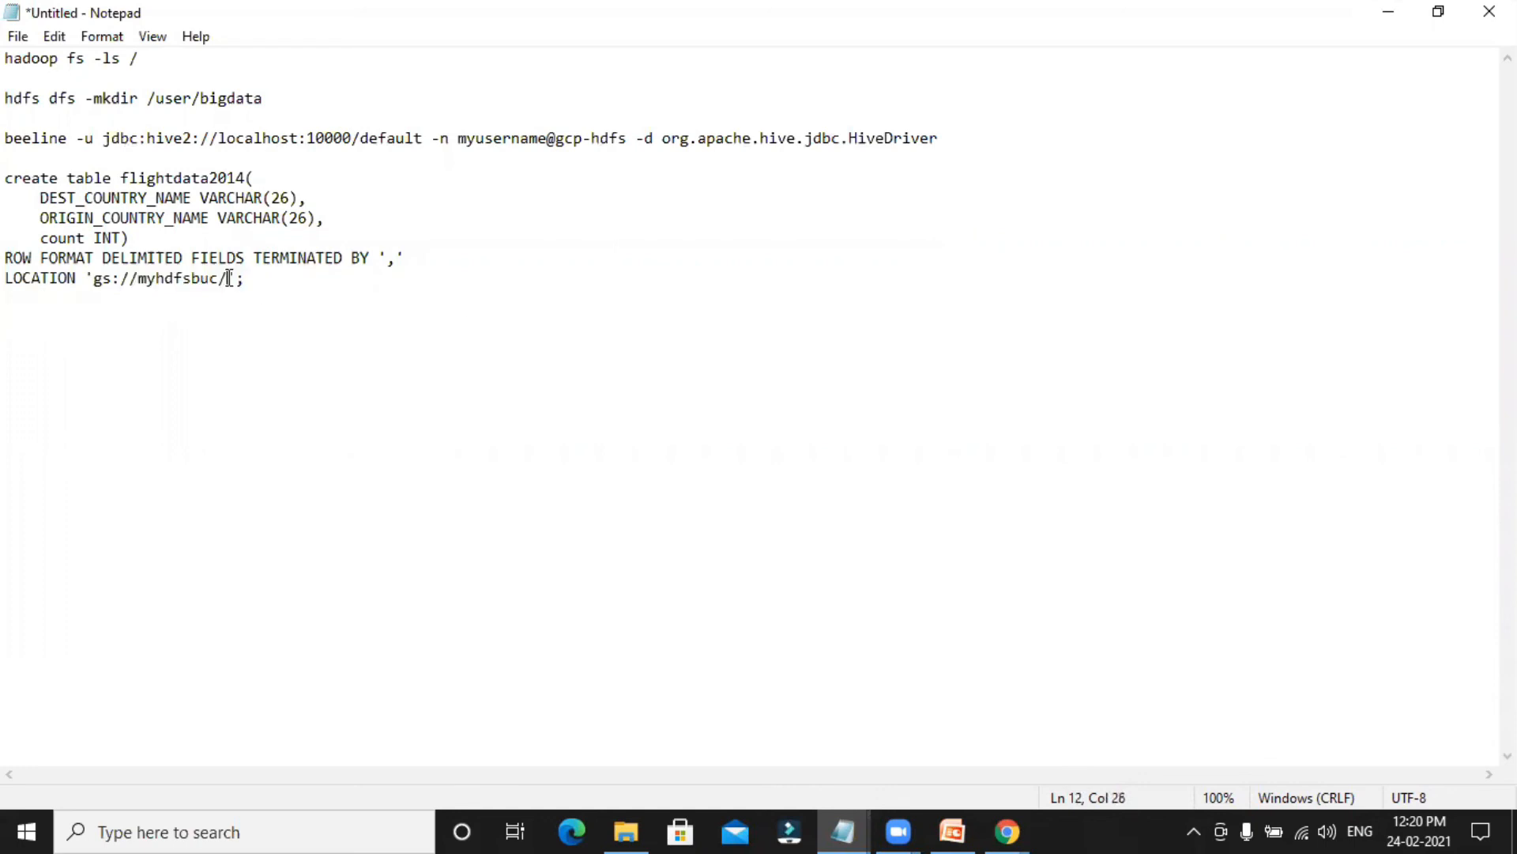
{"action": "double_click", "coordinate": [183, 278]}
{"action": "left_click", "coordinate": [261, 282]}
Copy the whole create table flightdata2014 statement, with its comma-delimited row format and gs://myhdfsbuc/ location, and run it in Beeline.
{"action": "left_click_drag", "start_coordinate": [267, 284], "coordinate": [12, 182]}
{"action": "key", "text": "ctrl+c"}
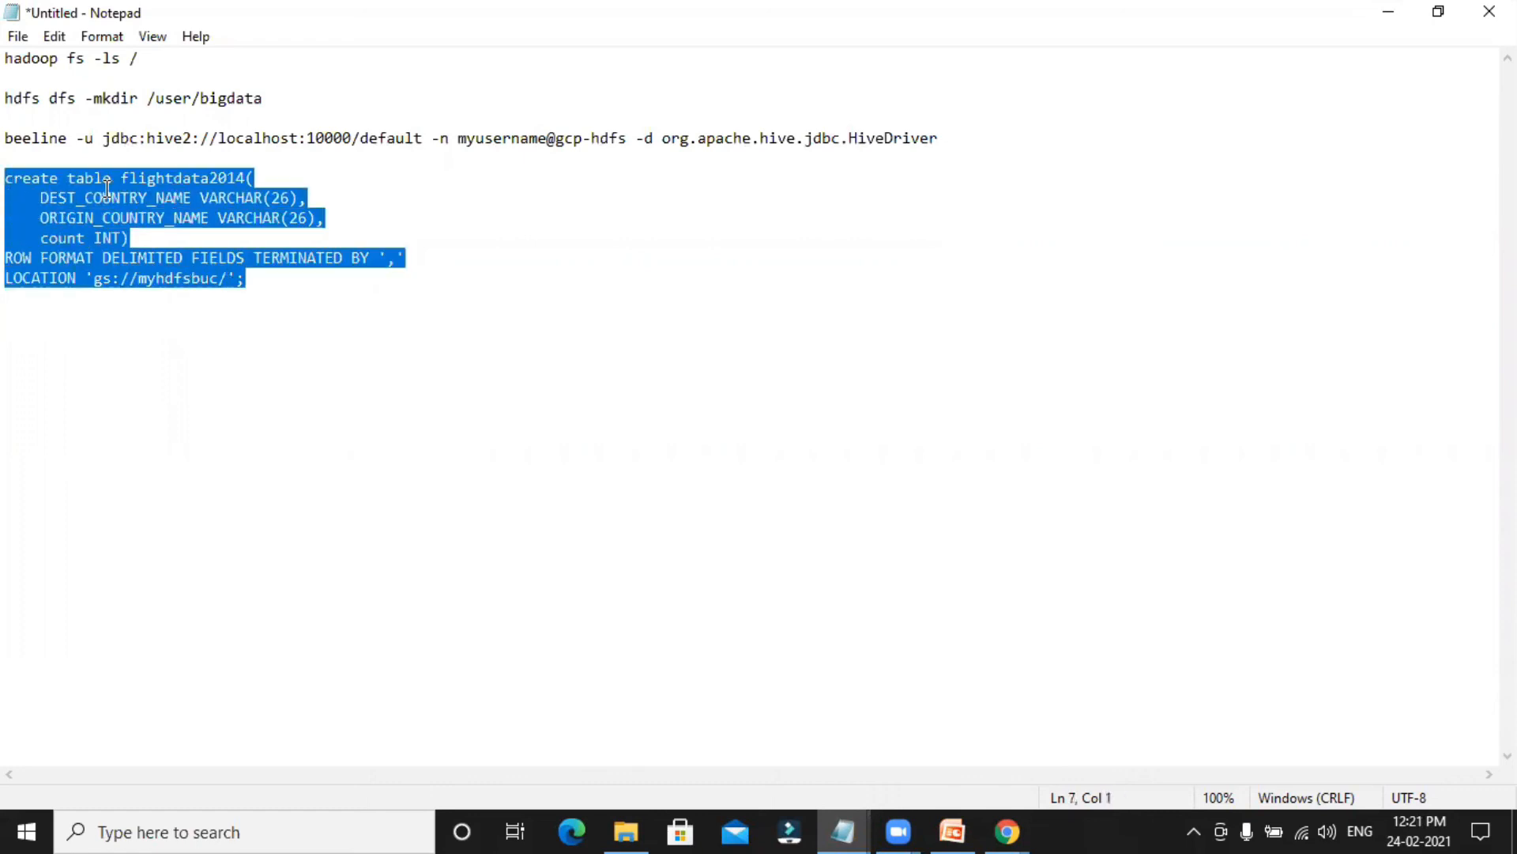
{"action": "left_click", "coordinate": [849, 830]}
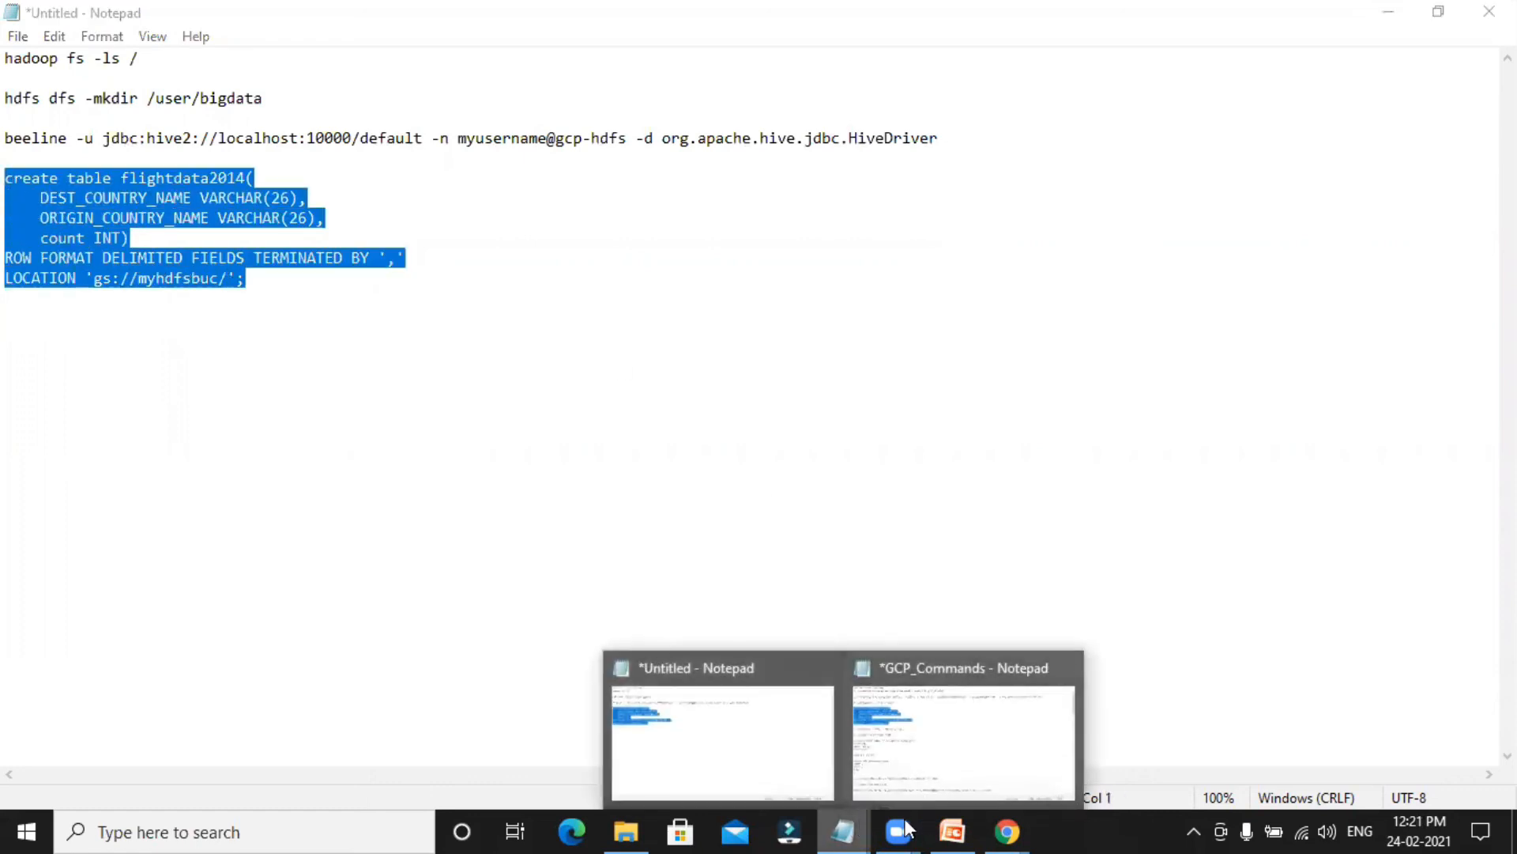
{"action": "mouse_move", "coordinate": [1010, 827]}
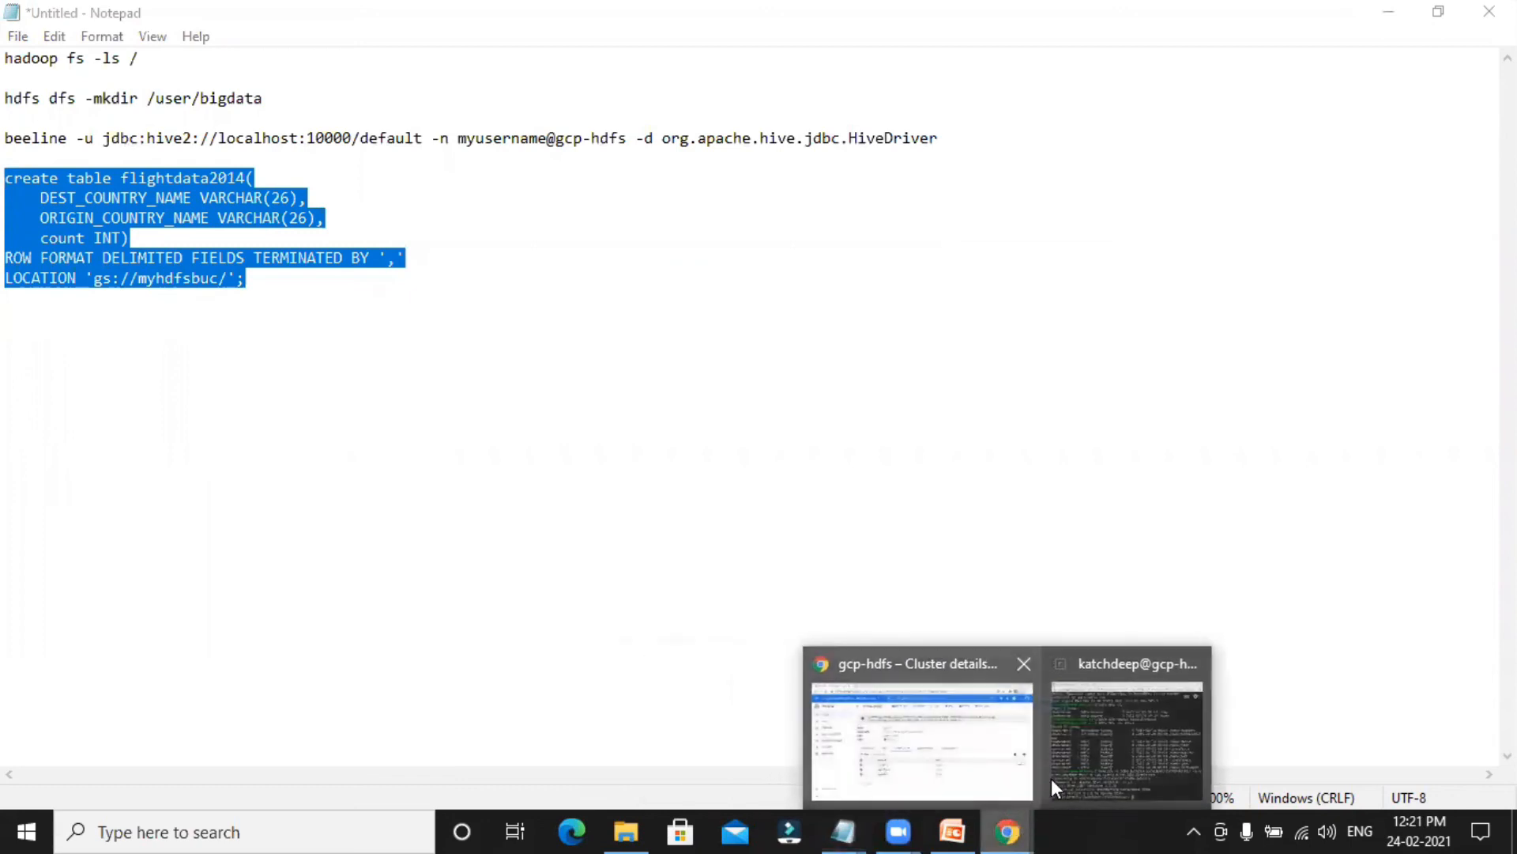
{"action": "left_click", "coordinate": [1051, 780]}
{"action": "key", "text": "ctrl+v"}
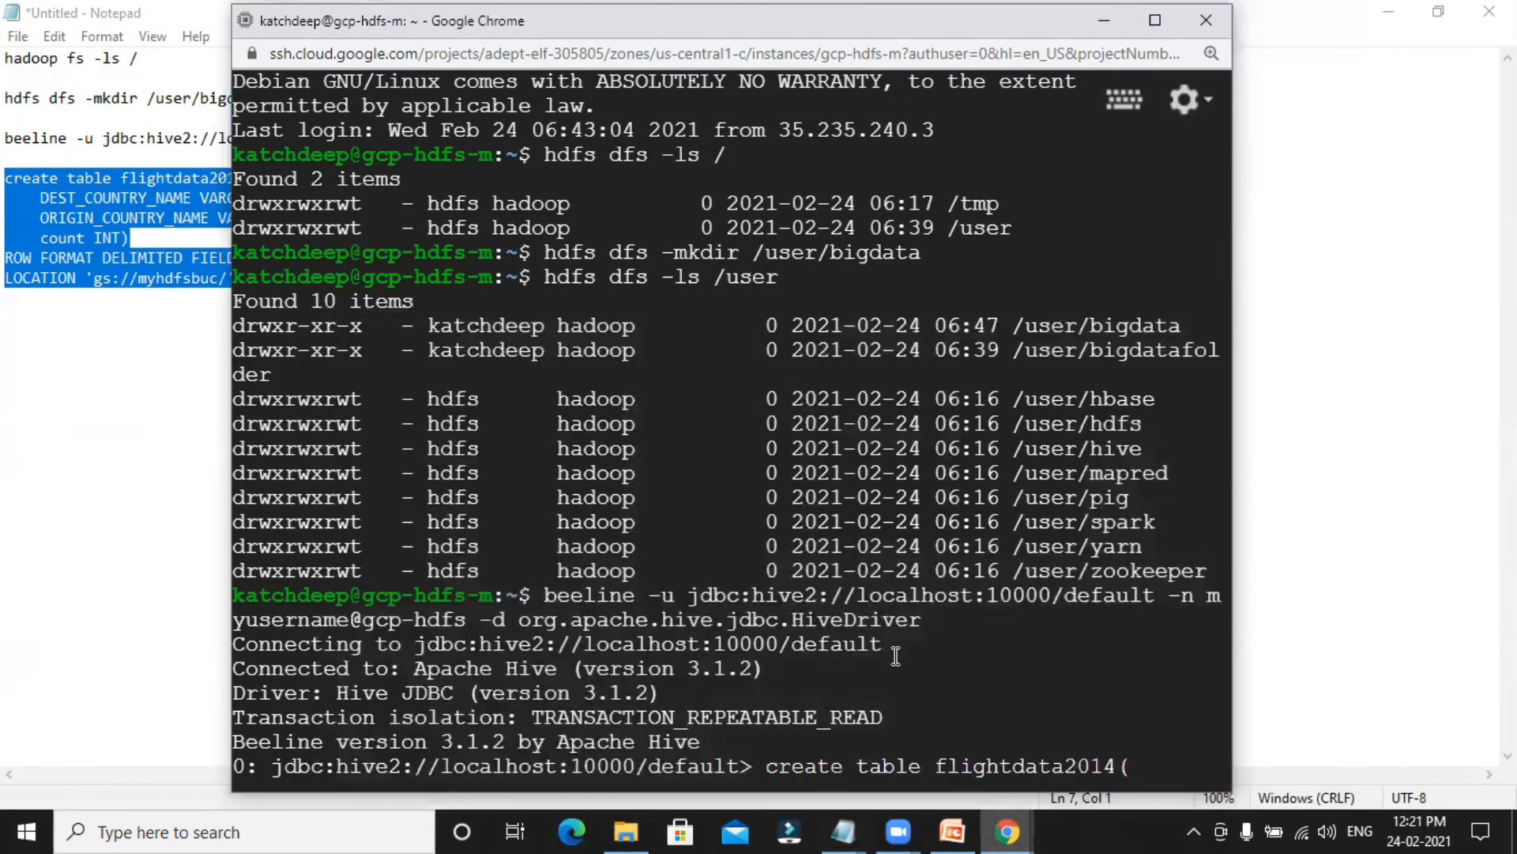
{"action": "key", "text": "Return"}
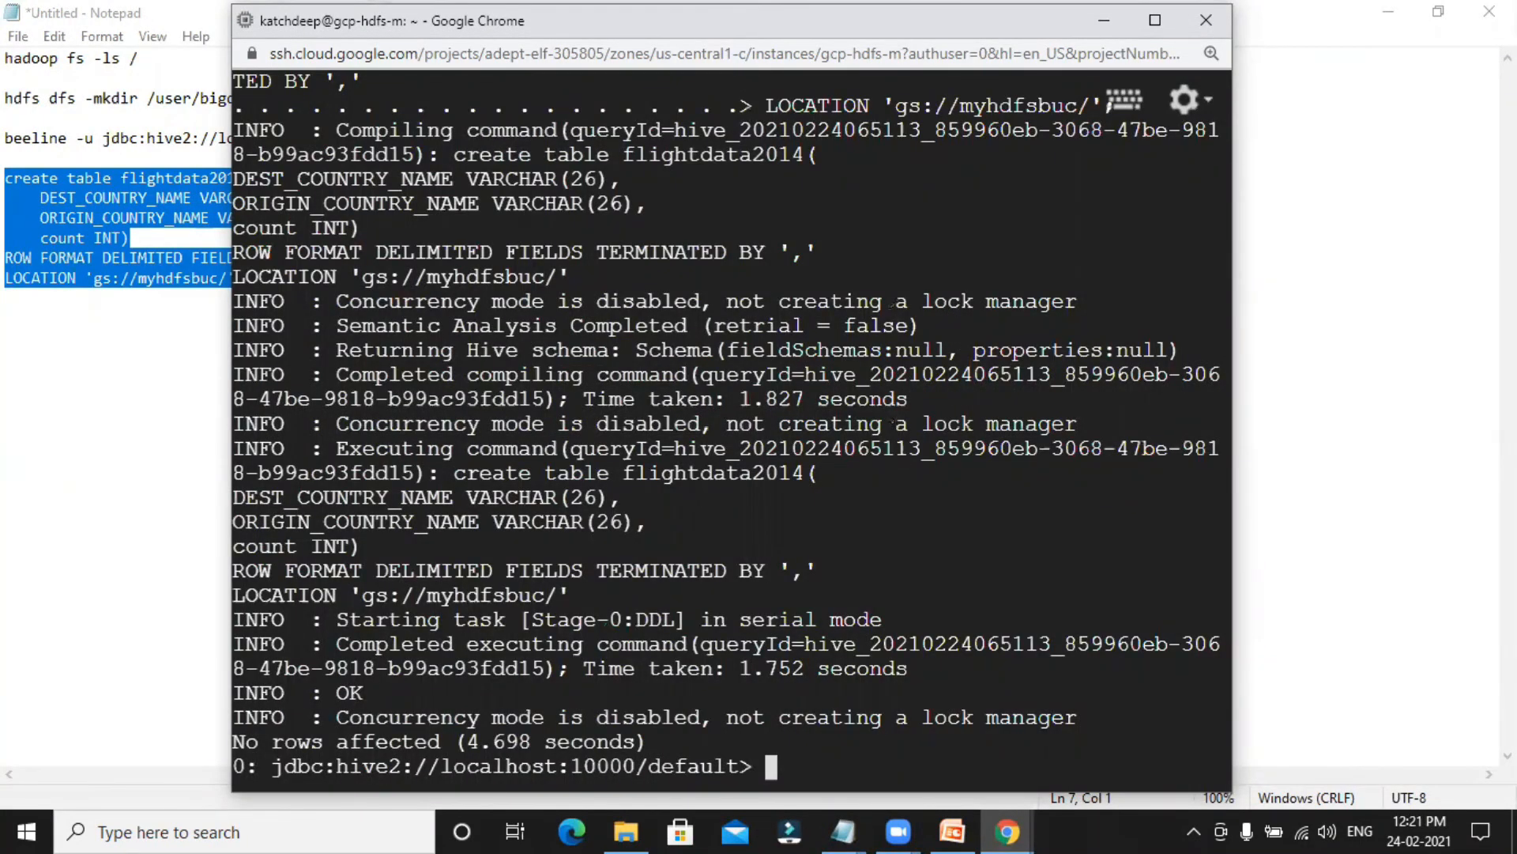
Run select * from flightdata2014; in Beeline and look through the returned rows and column headers.
{"action": "type", "text": "sec"}
{"action": "key", "text": "BackSpace"}
{"action": "type", "text": "lect * from fl"}
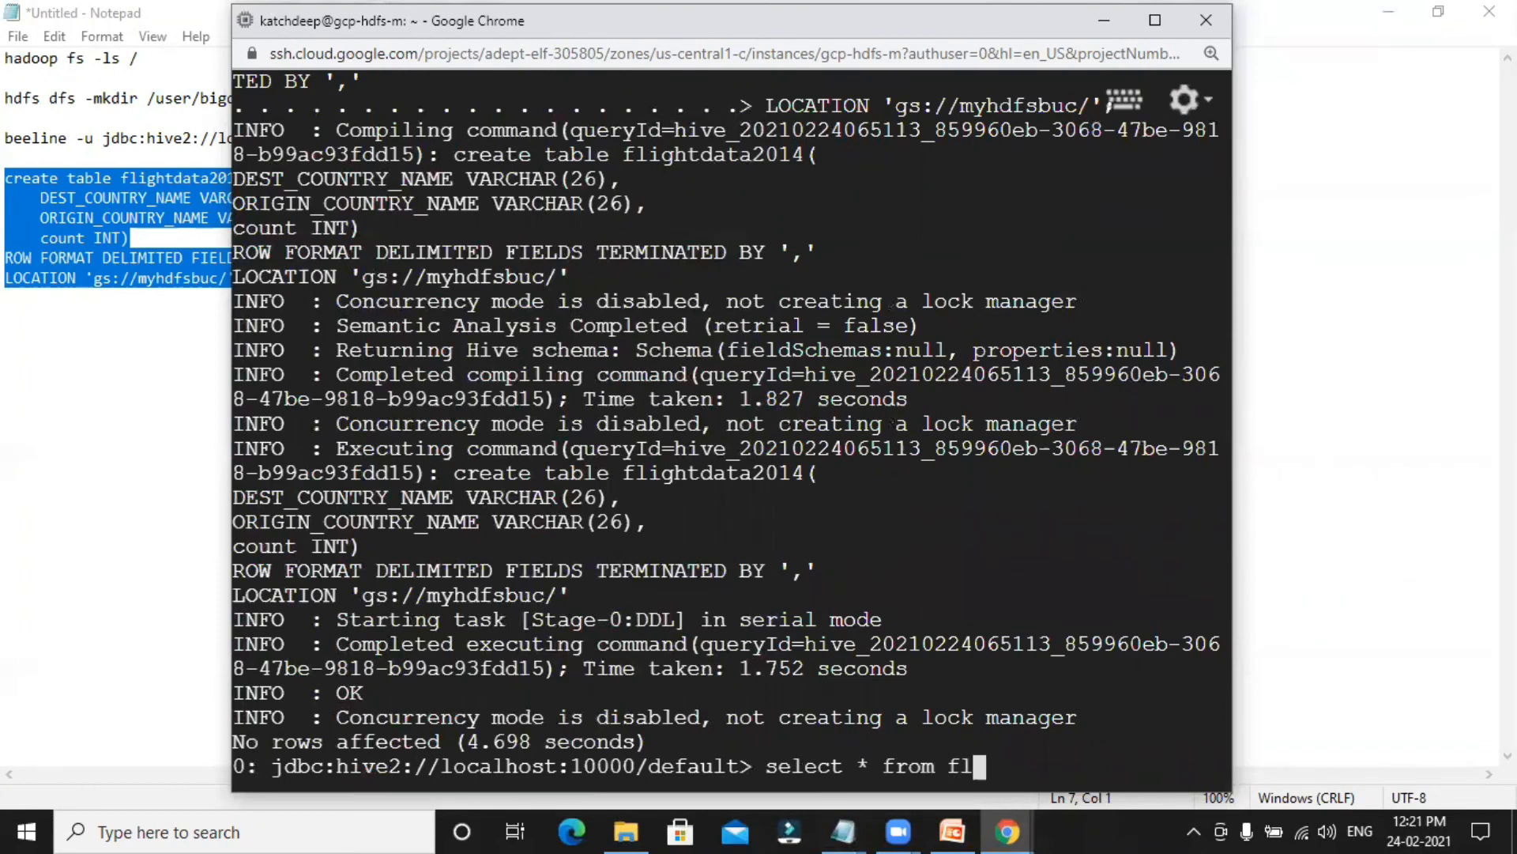
{"action": "type", "text": "ightdata2014"}
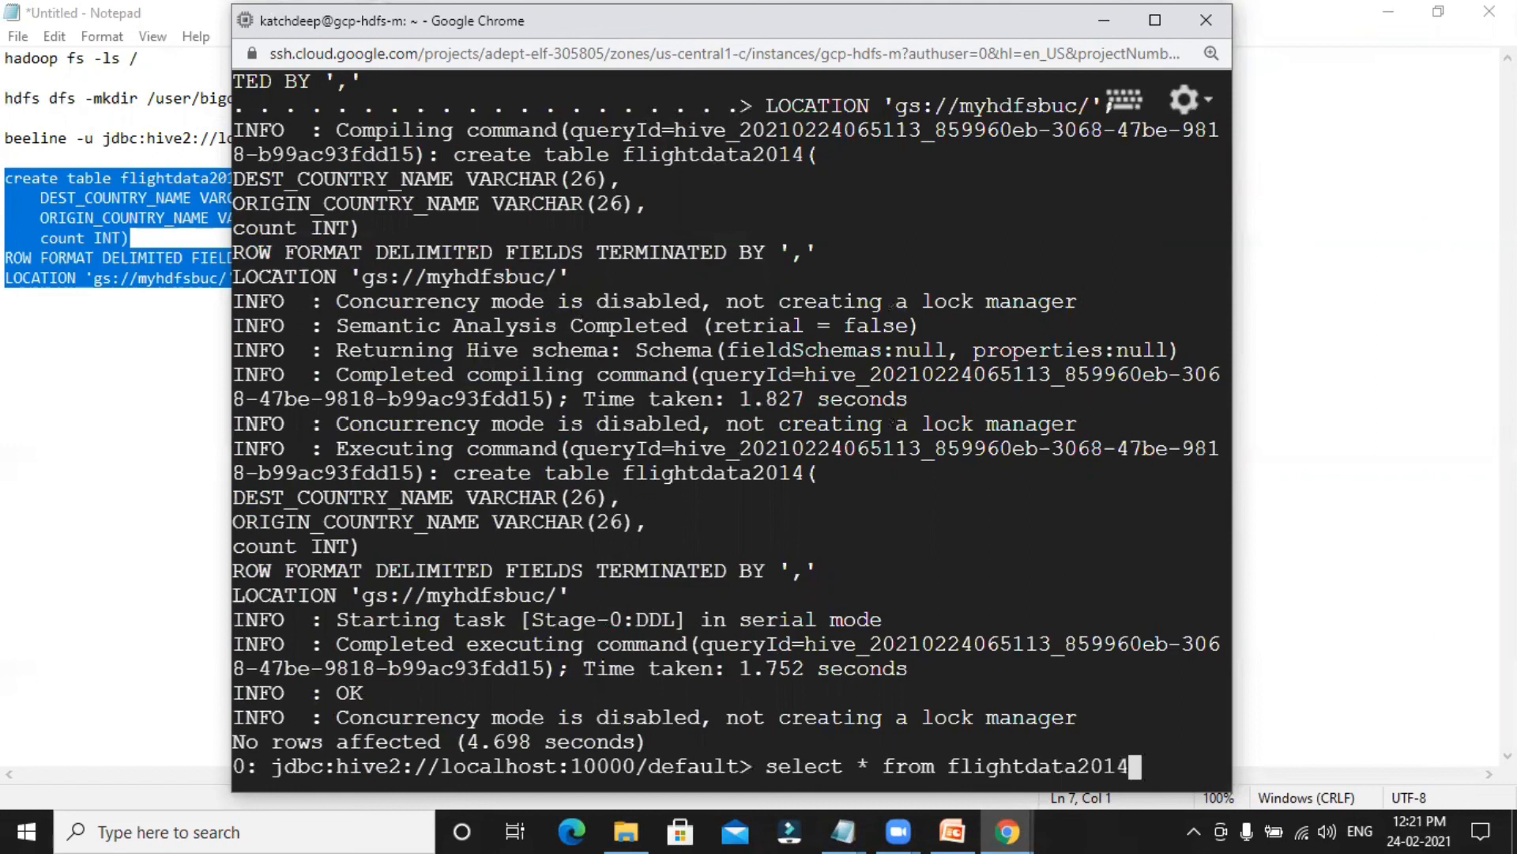
{"action": "key", "text": "Return"}
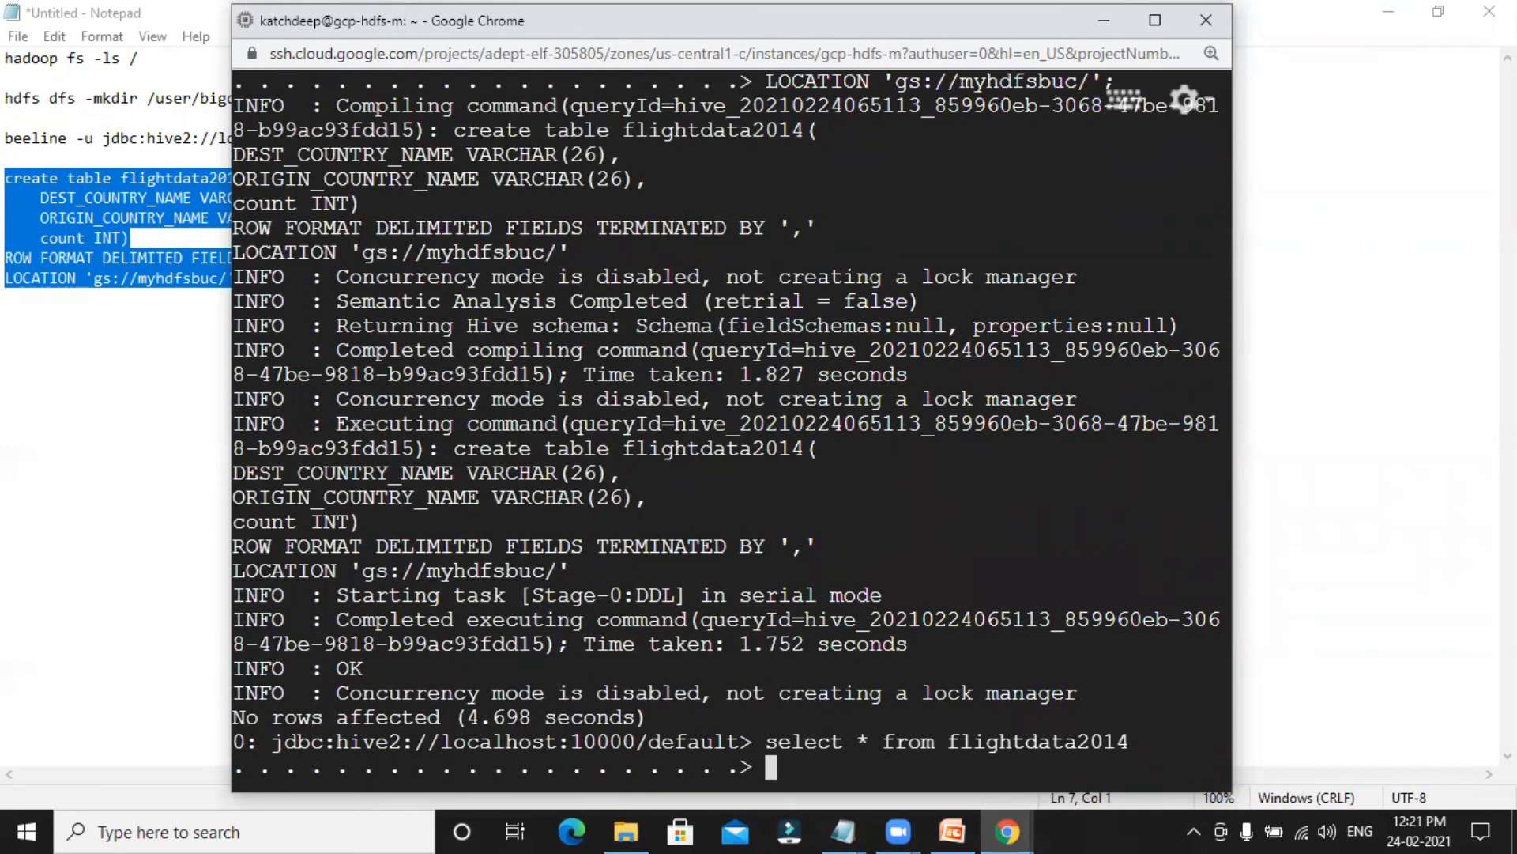
{"action": "type", "text": ";"}
{"action": "key", "text": "Return"}
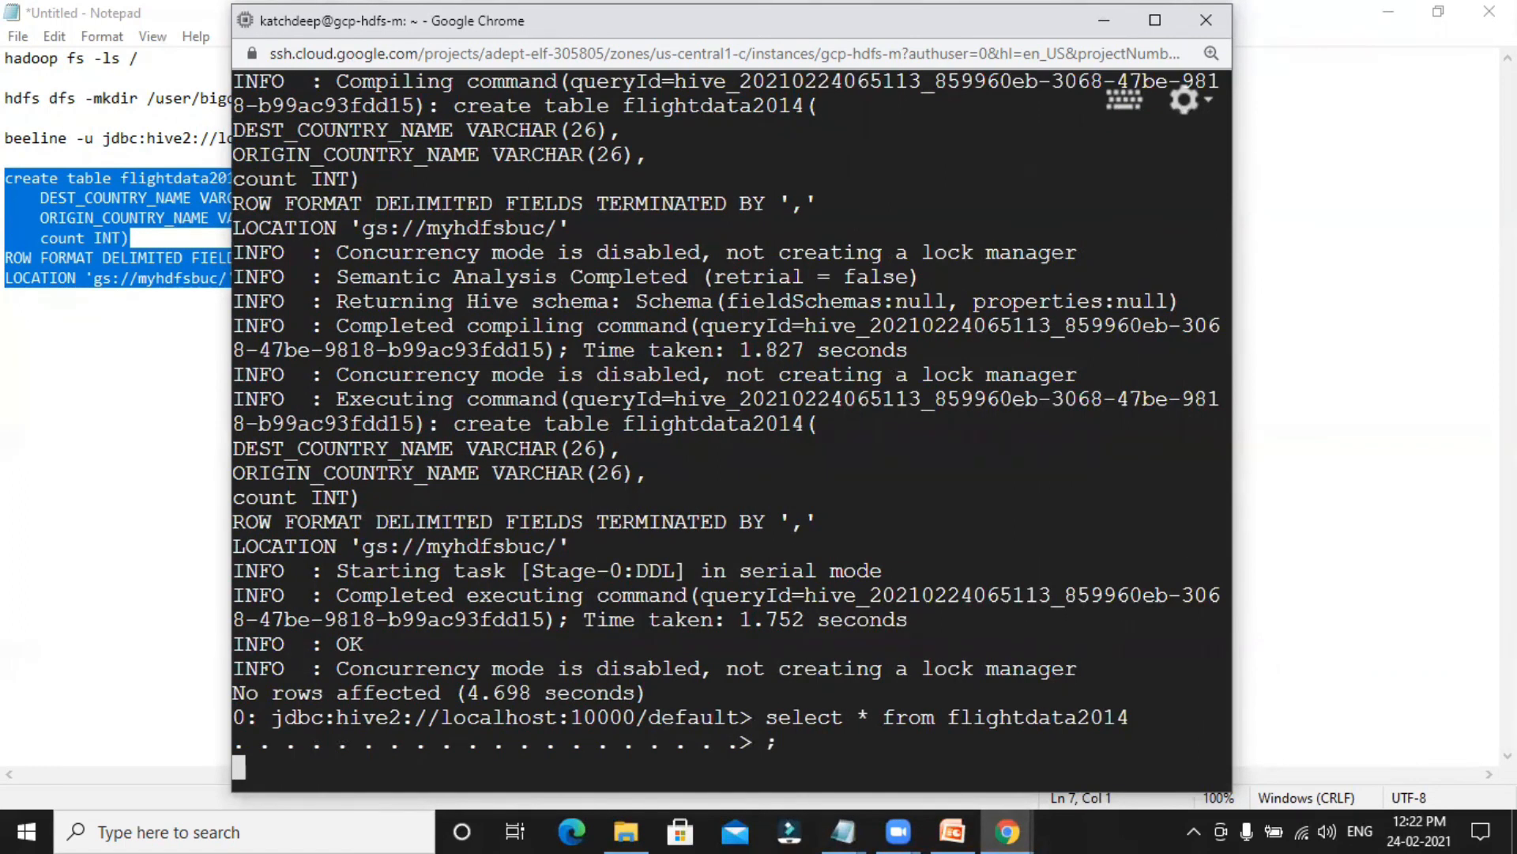
{"action": "scroll", "coordinate": [851, 465], "scroll_direction": "up", "scroll_amount": 5}
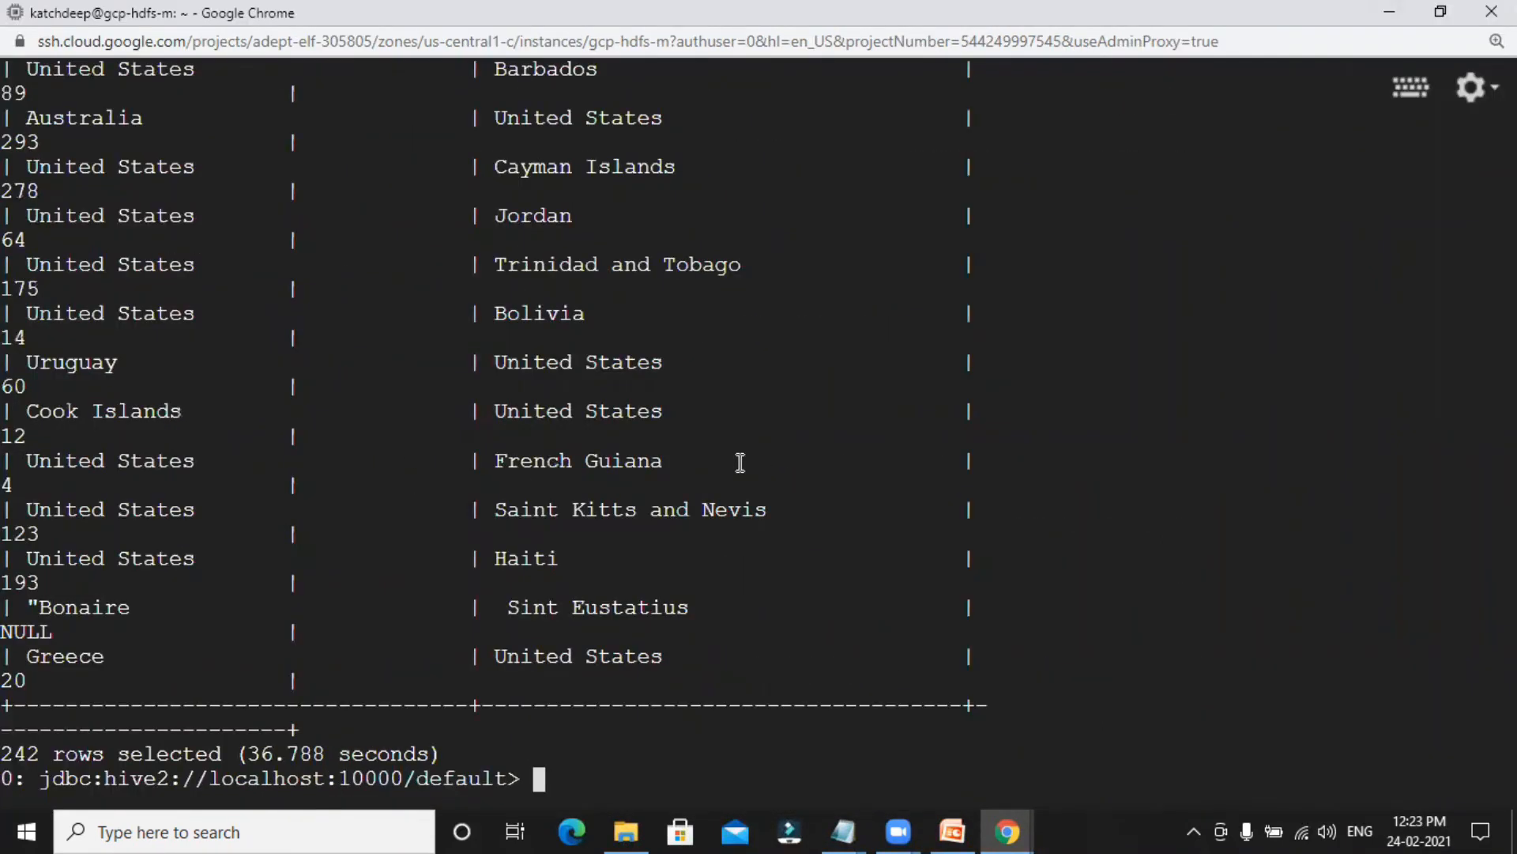
{"action": "scroll", "coordinate": [741, 462], "scroll_direction": "up", "scroll_amount": 15}
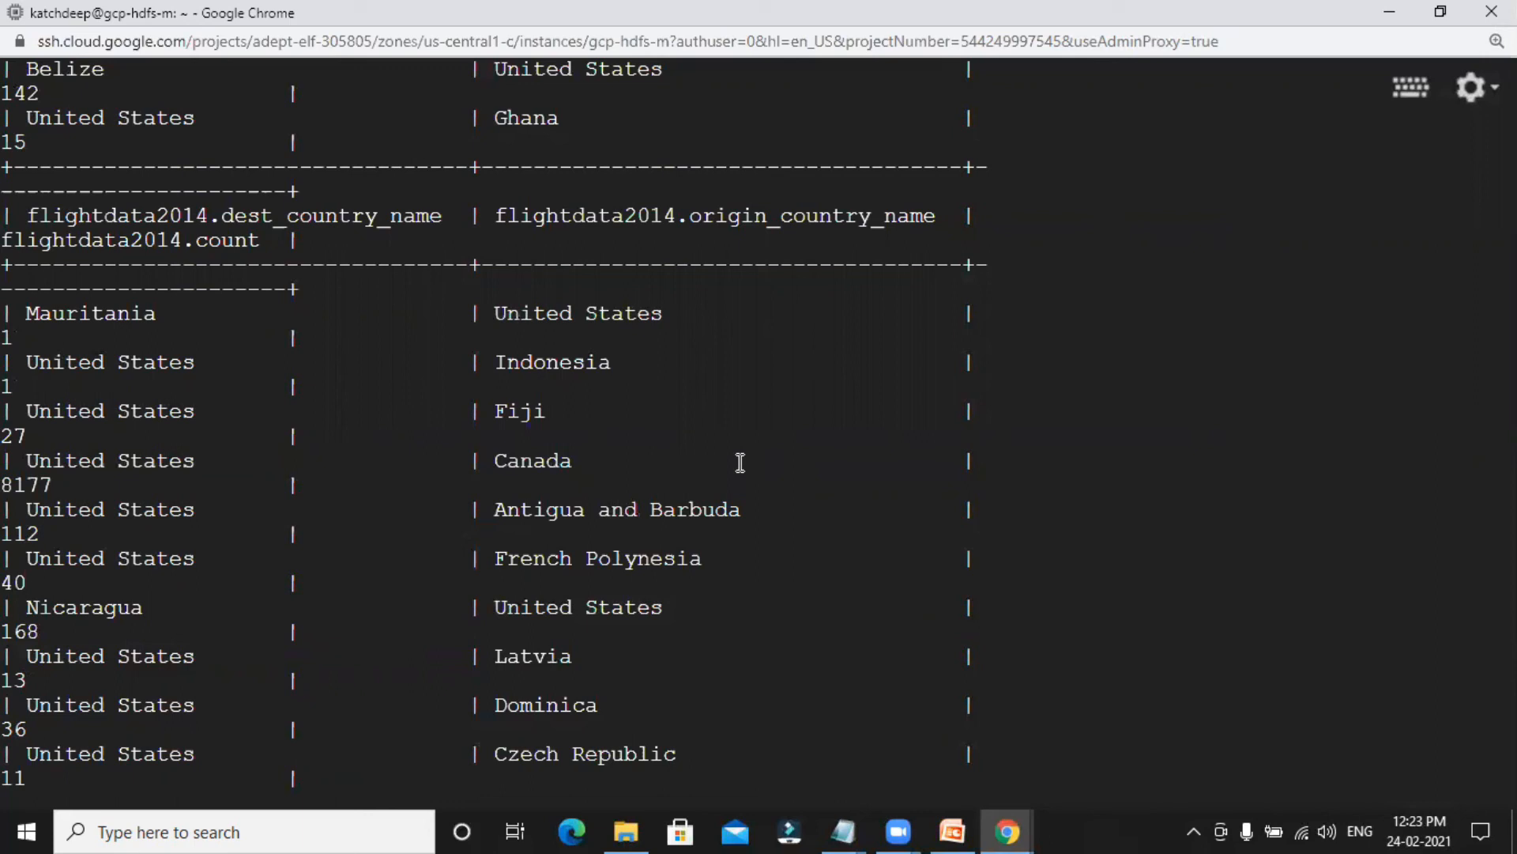
{"action": "scroll", "coordinate": [741, 462], "scroll_direction": "down", "scroll_amount": 15}
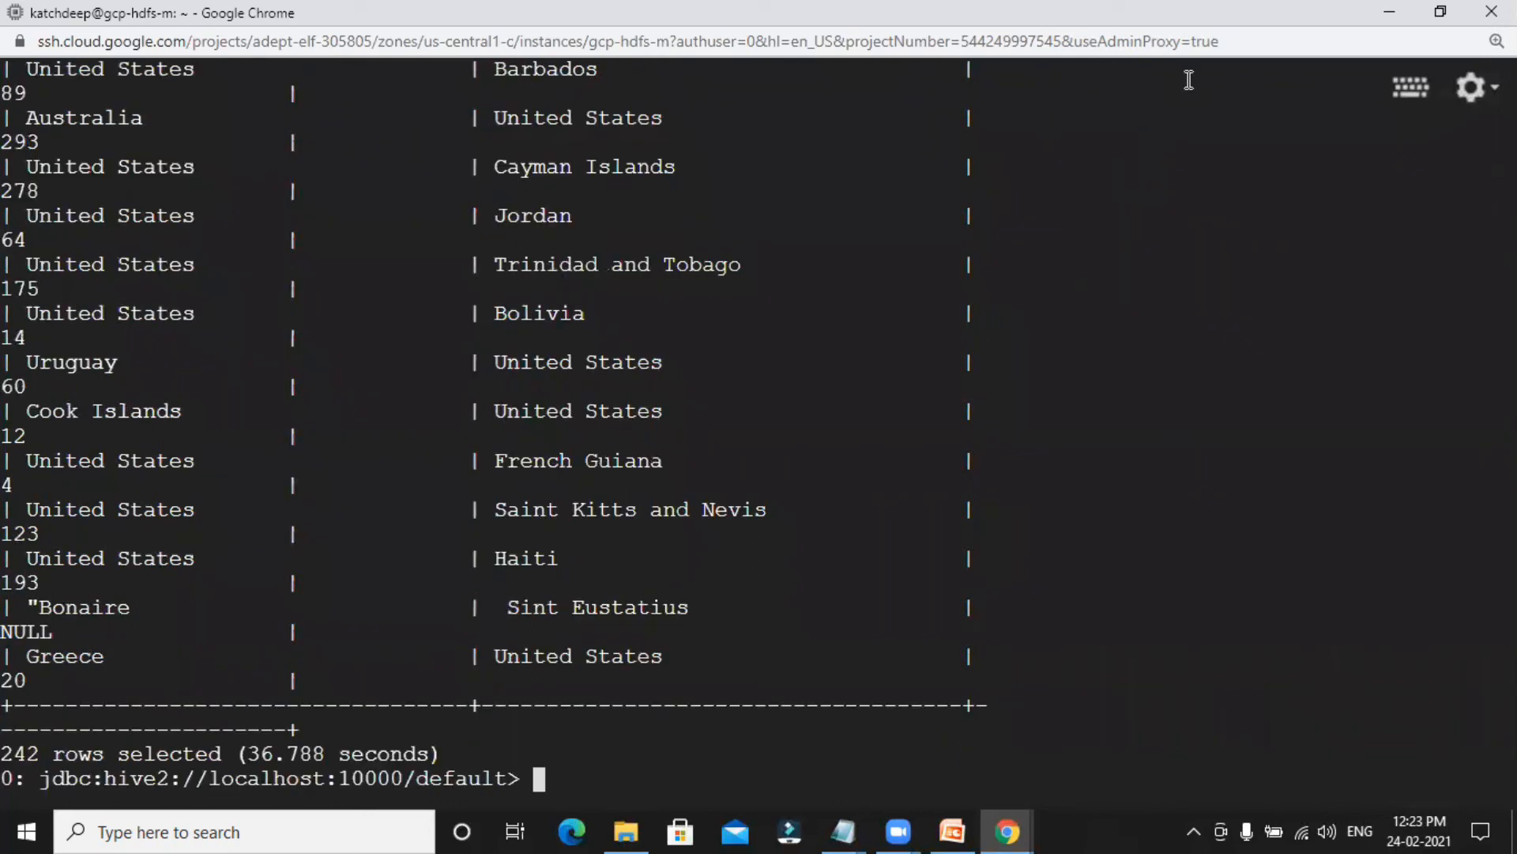